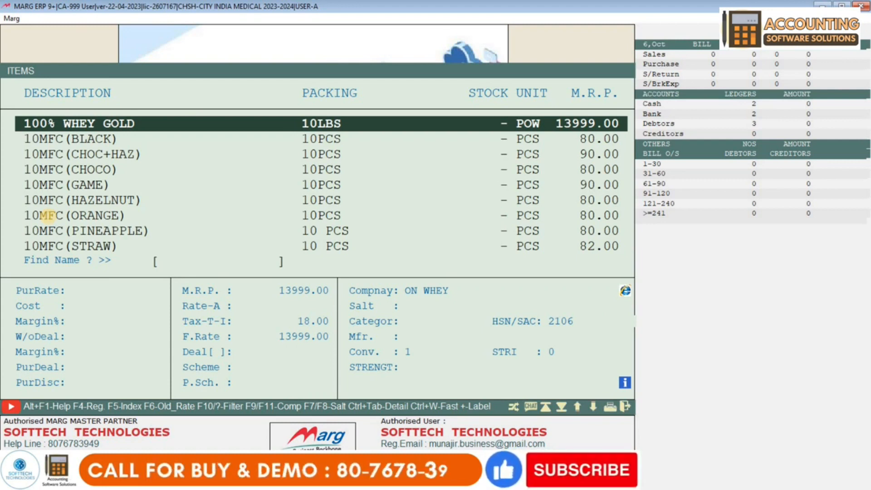
Start a new product in the item list and name it CROCIN NEW 20MG
key(F2)
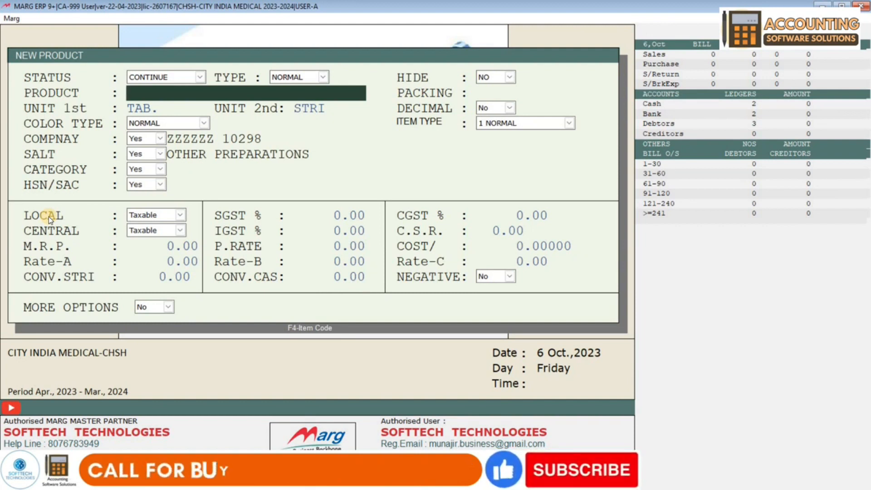
key(Escape)
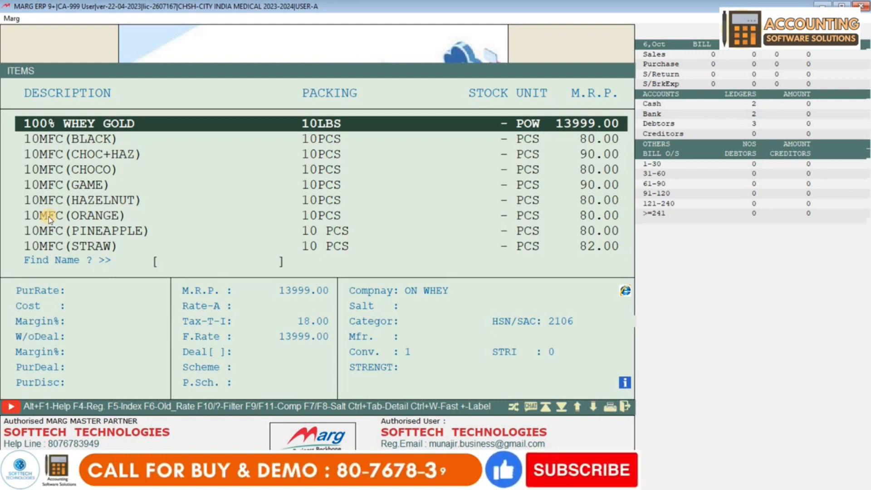
key(F2)
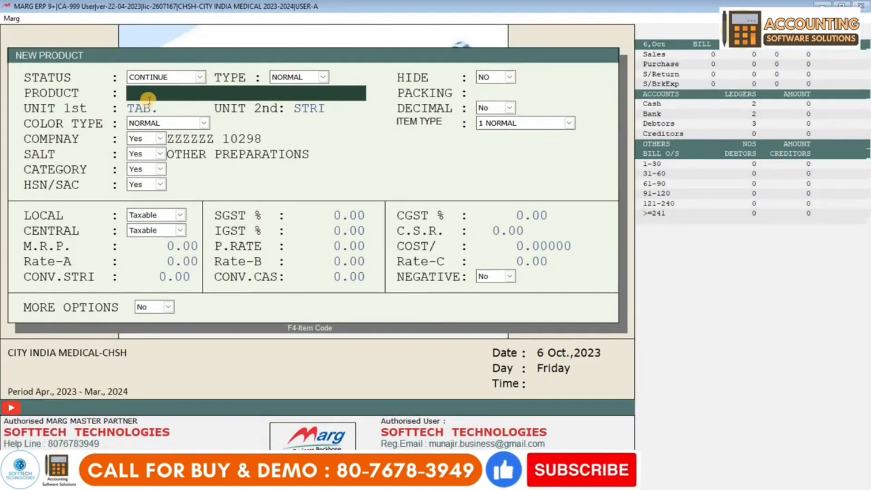
text(CROCIN NEW 20MG)
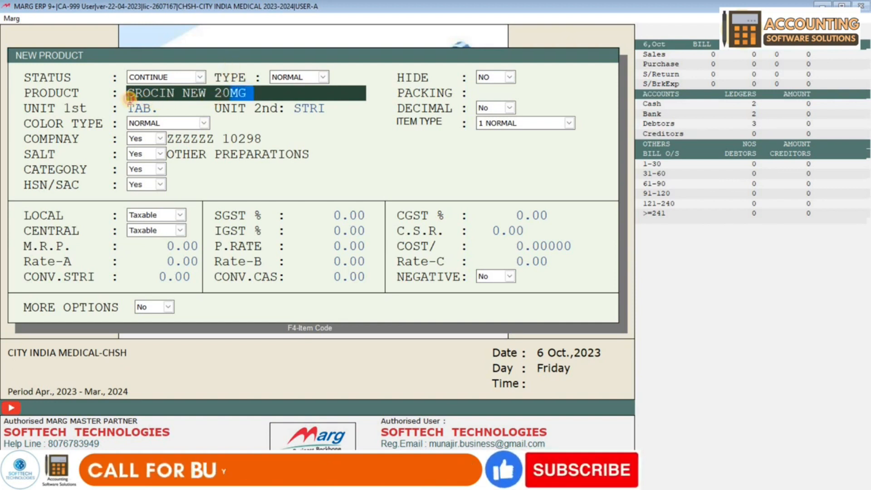
key(Return)
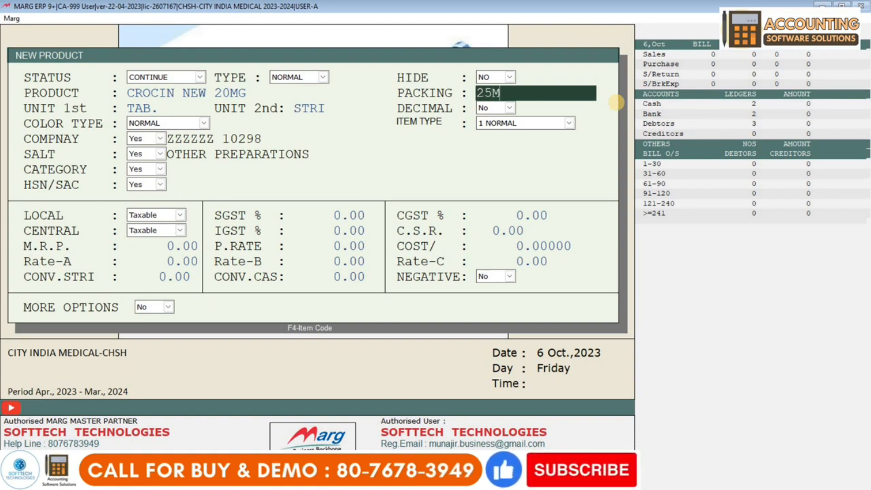
Try 25M and 1PCS as packing entries for the product, clearing each one
key(BackSpace)
key(BackSpace)
key(BackSpace)
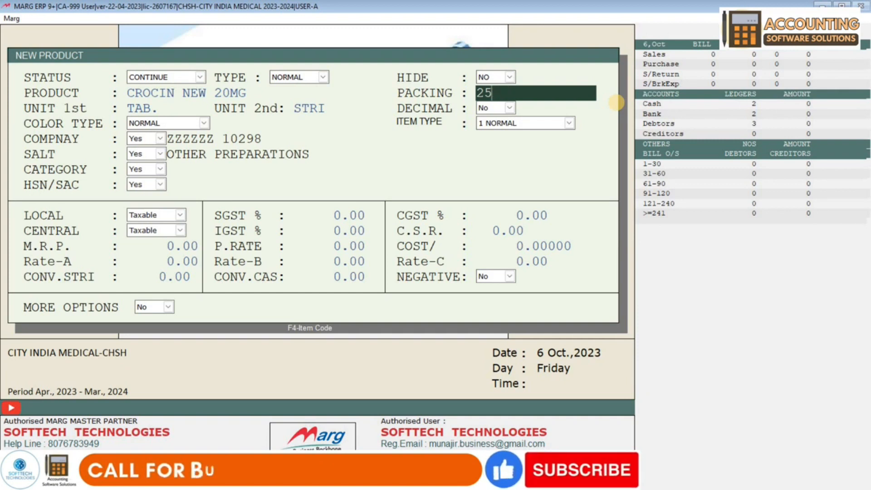
key(BackSpace)
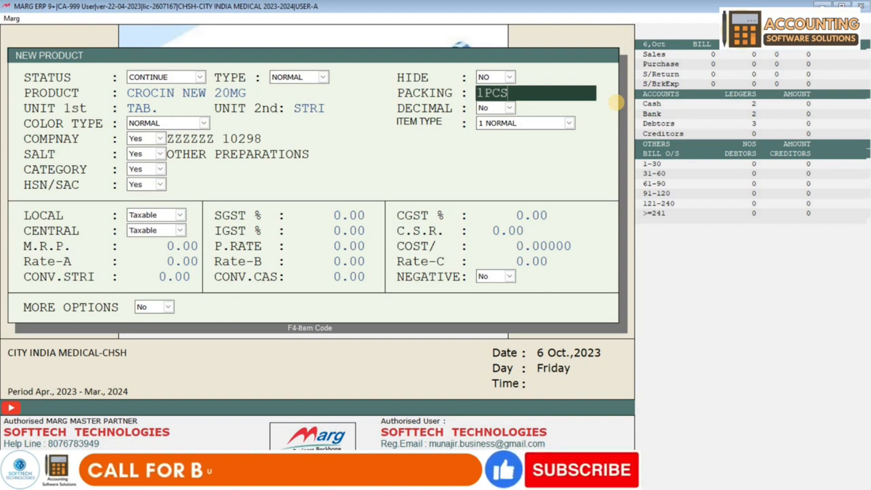
key(BackSpace)
key(BackSpace)
key(BackSpace)
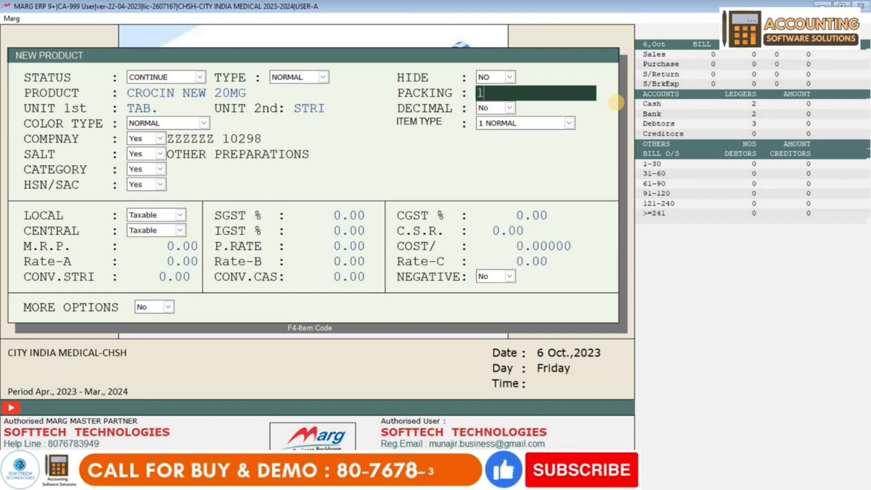
Enter 1X10 as the packing of the new product
text(1)
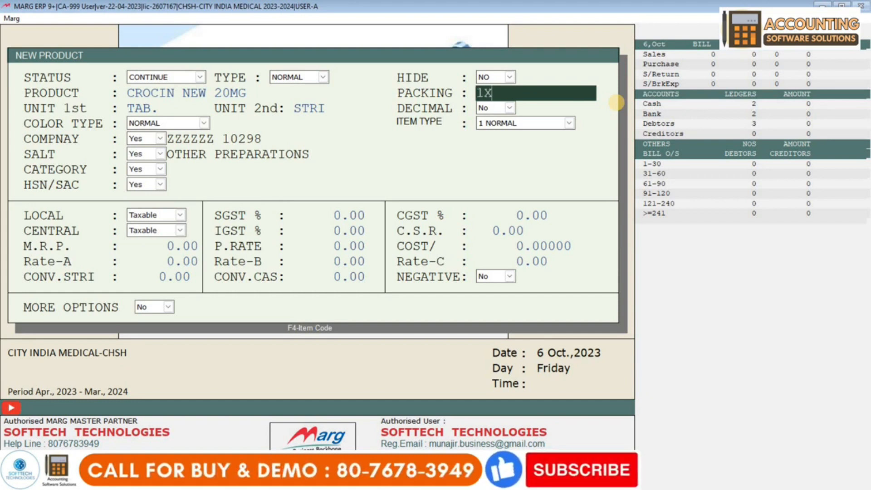
text(X10)
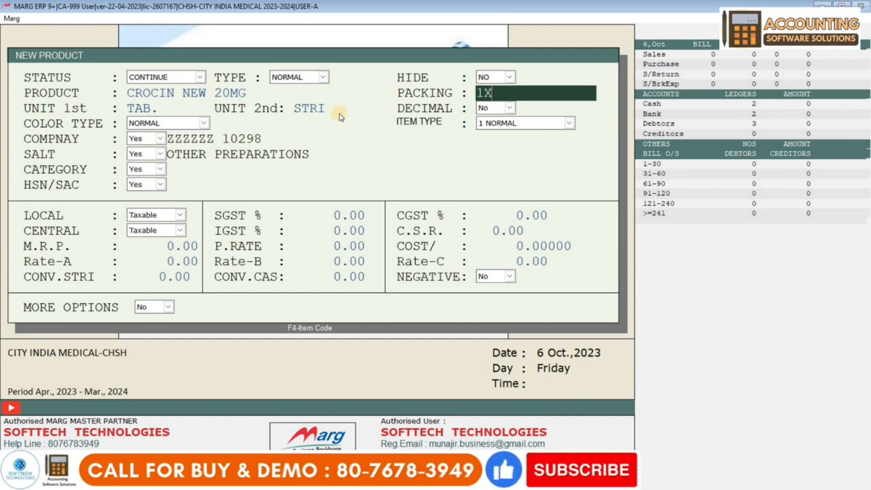
text(4)
key(BackSpace)
text(1)
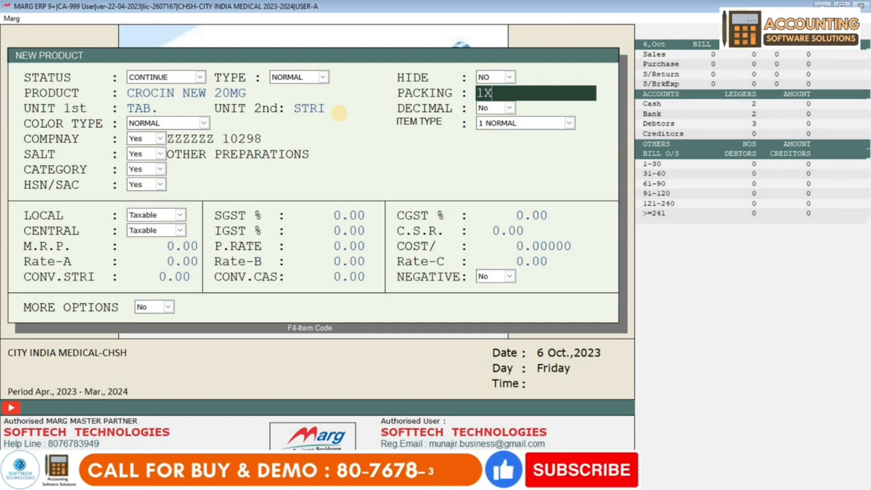
text(10)
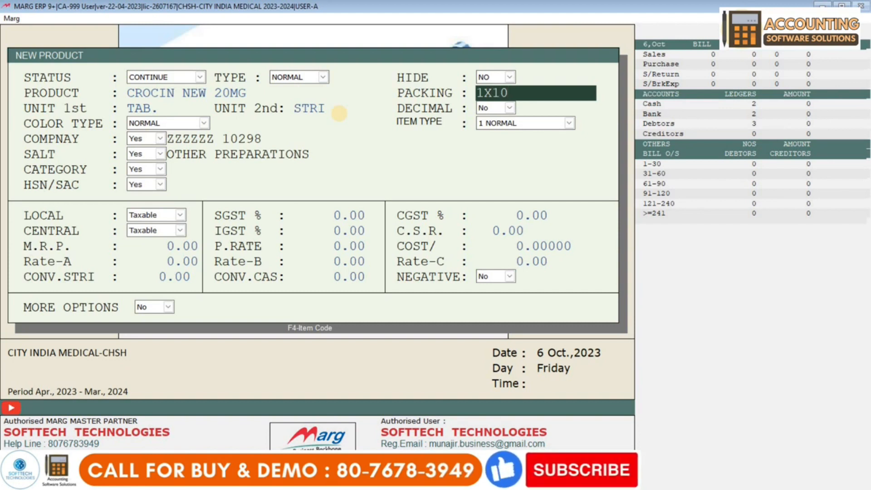
key(Return)
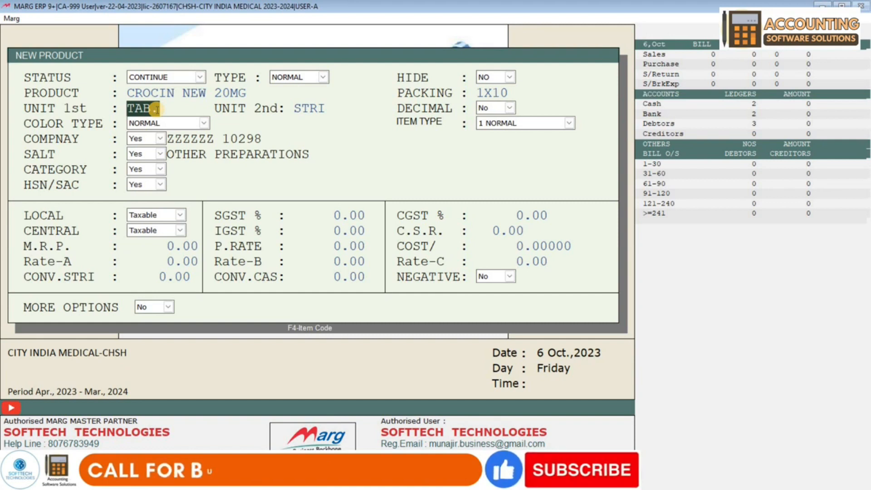
Return to the product's packing and replace it with 250ML
key(Return)
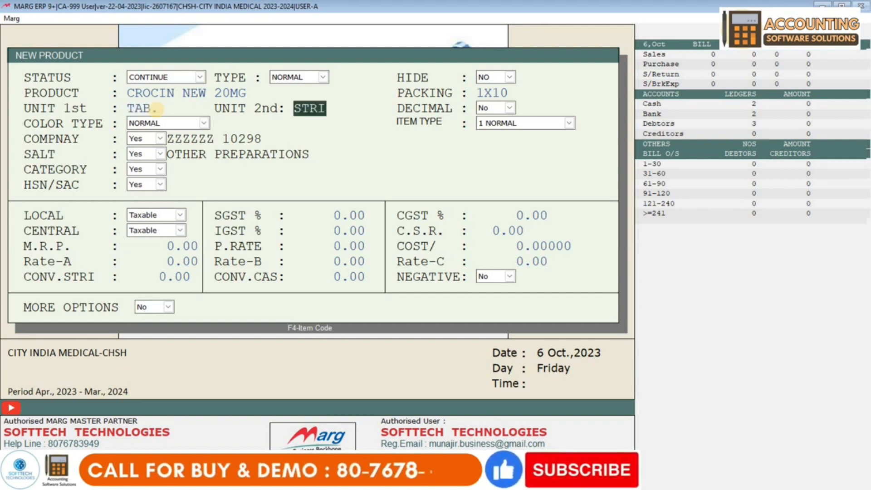
key(Up)
key(Up)
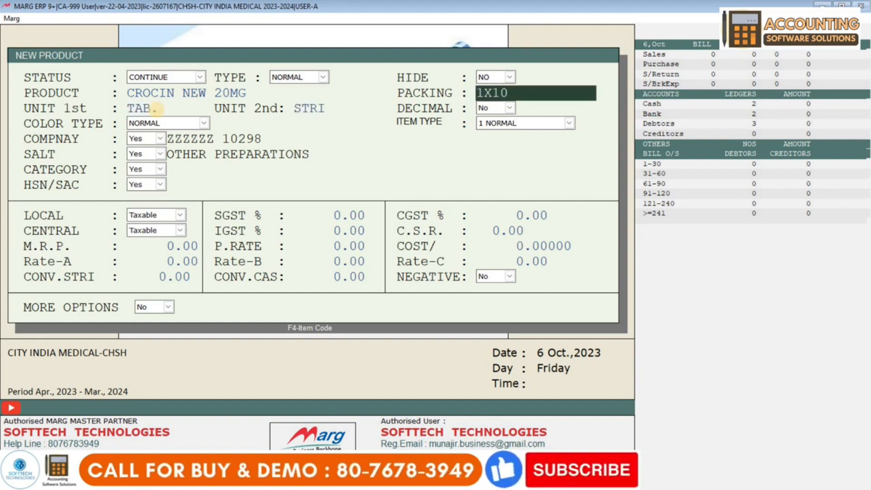
key(Delete)
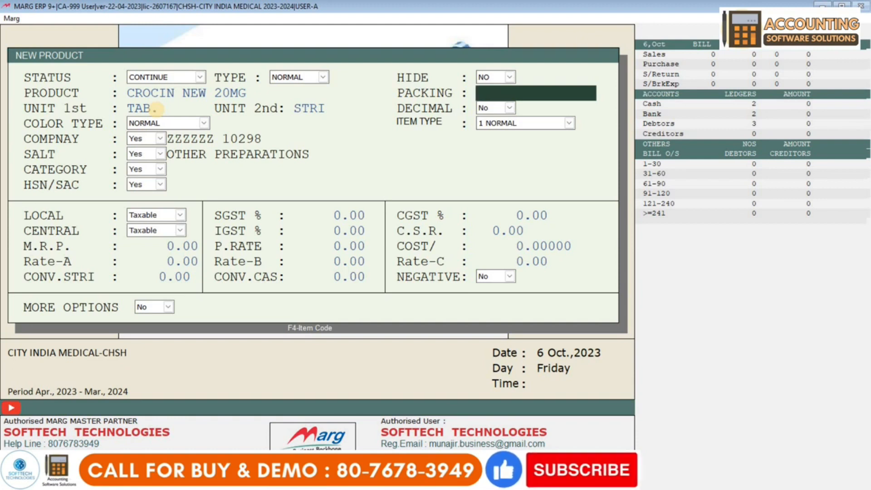
text(250ML)
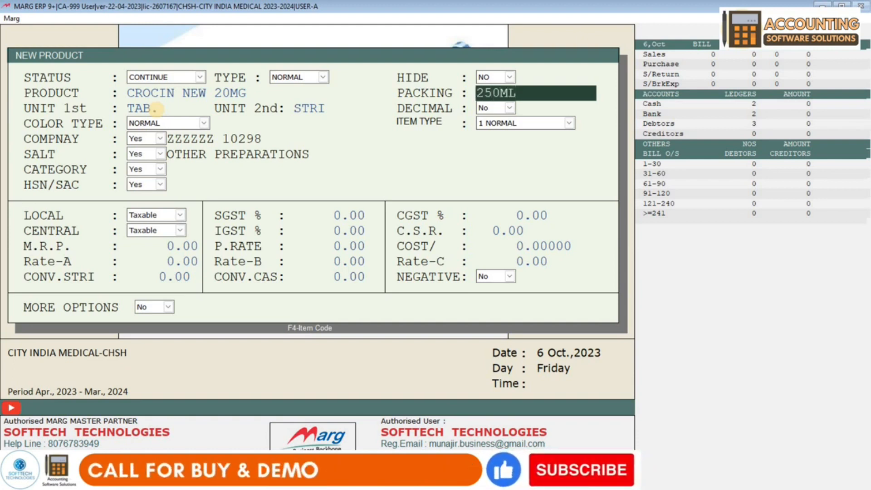
Set both the first and second unit of the product to SYP
click(155, 109)
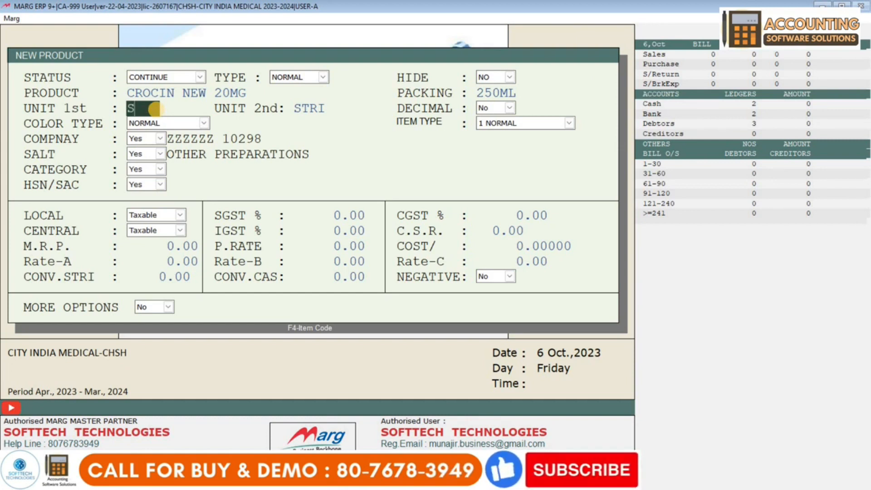
key(Return)
key(Delete)
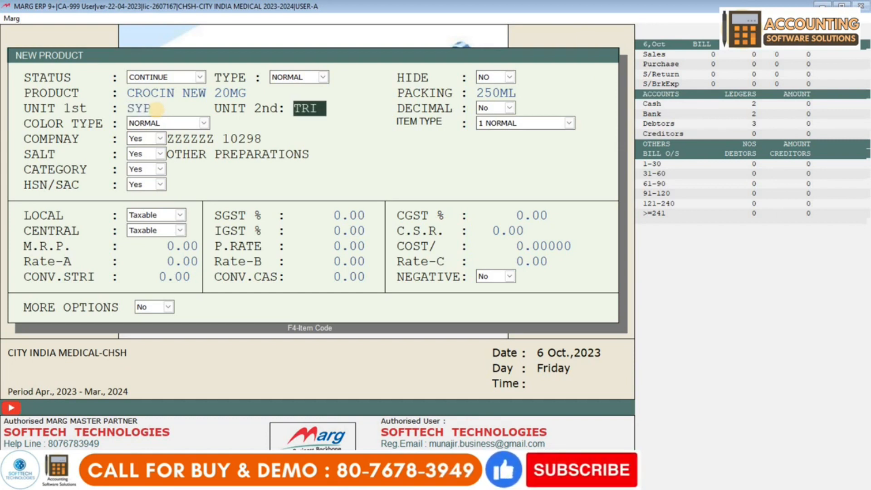
key(Delete)
text(SYP)
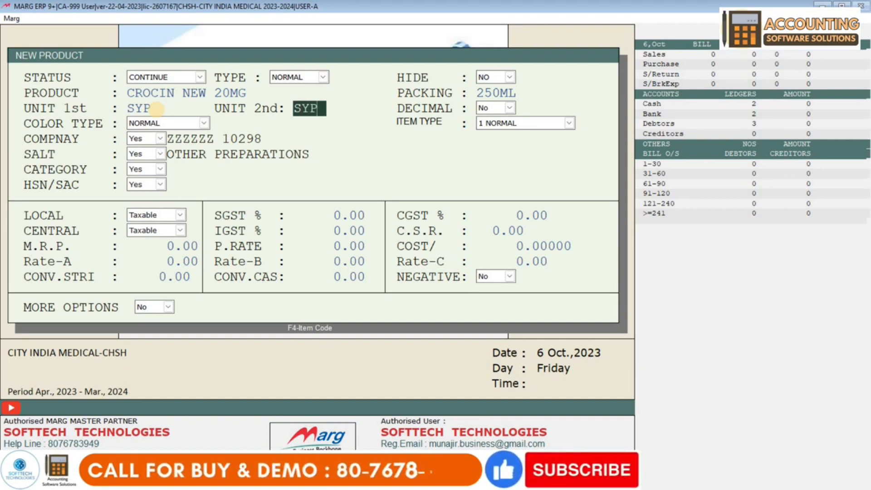
Replace the product's packing with 1PCS
key(Return)
key(Return)
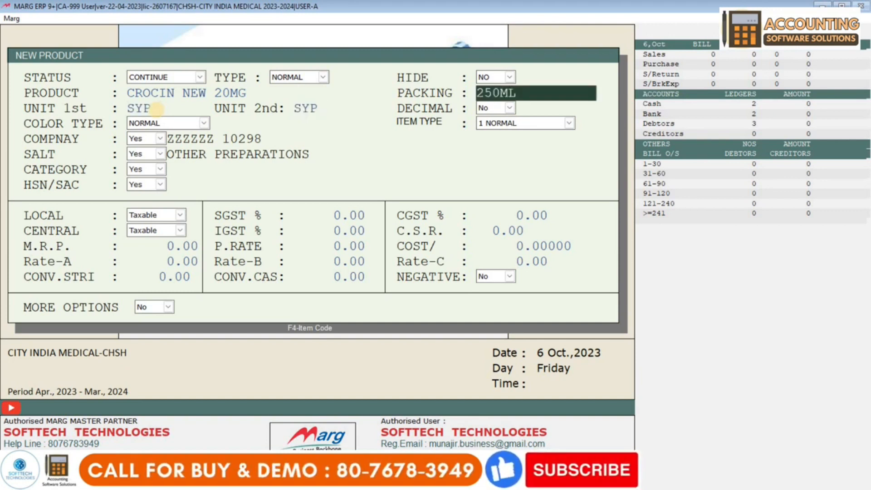
key(BackSpace)
key(BackSpace)
key(BackSpace)
key(BackSpace)
key(BackSpace)
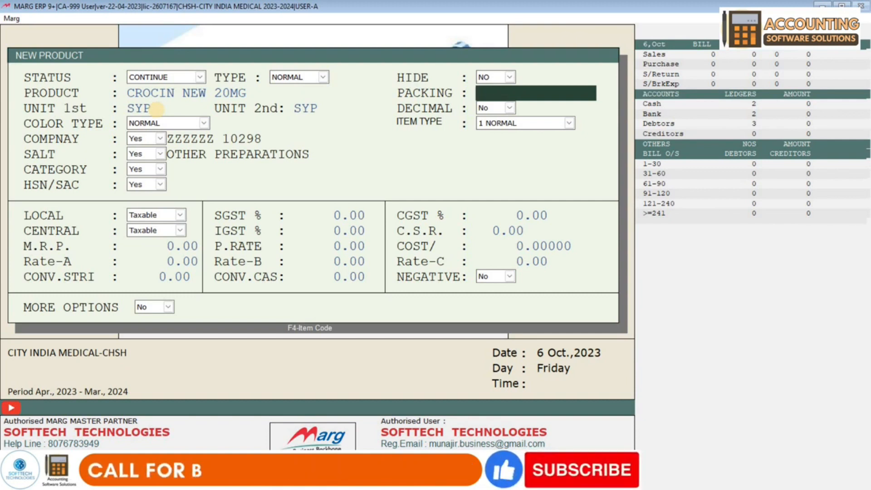
text(1PCS)
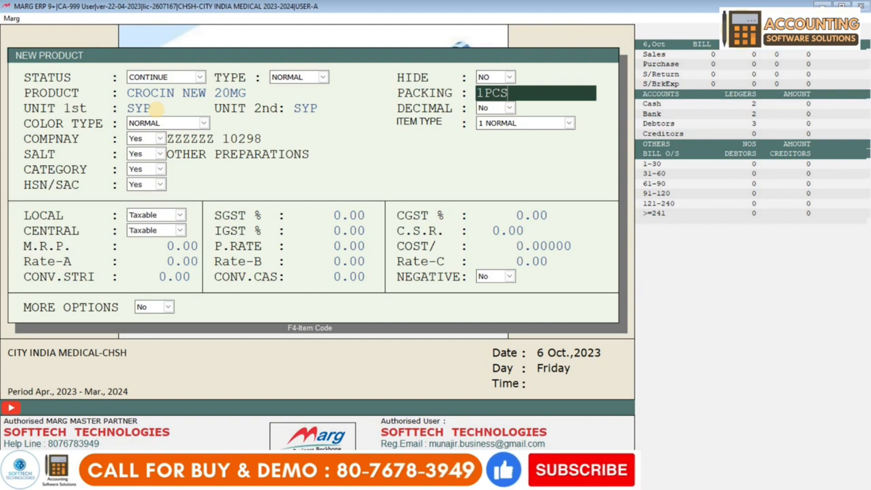
Set both the first and second unit of the product to PCS
click(155, 109)
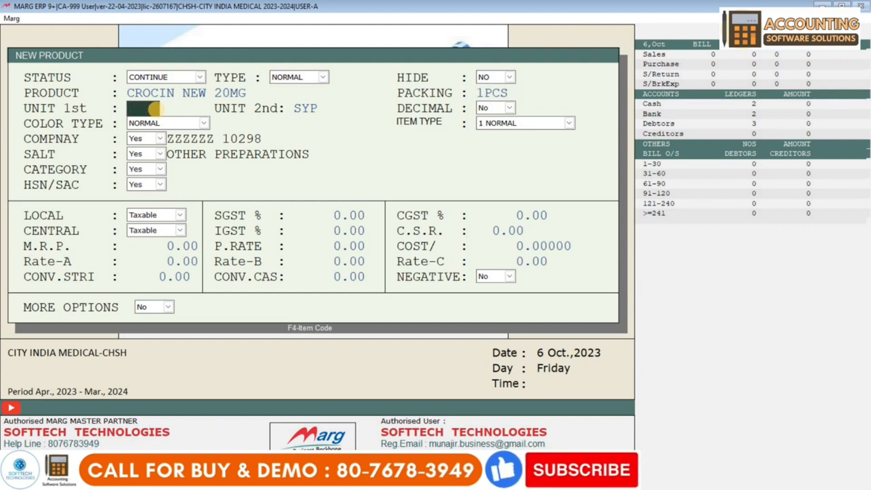
key(Return)
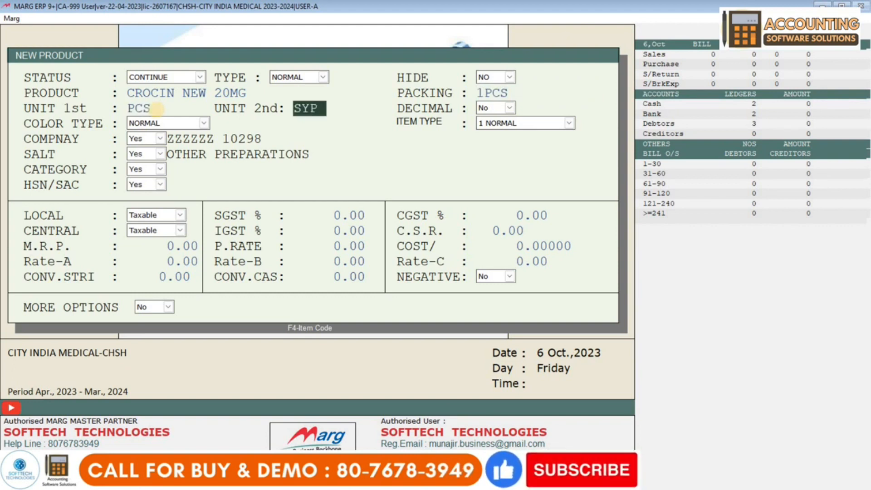
key(Delete)
key(Delete)
text(PCS)
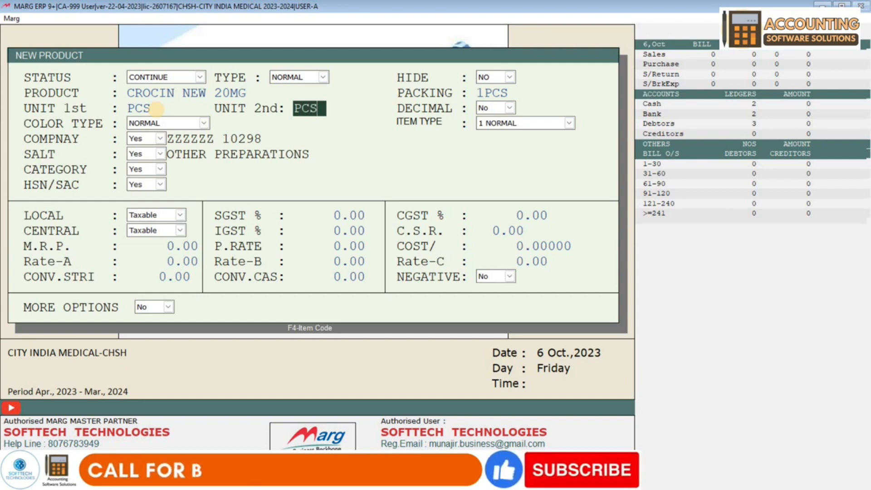
Clear the second unit and set the product's packing to 1X10
key(BackSpace)
key(BackSpace)
key(BackSpace)
key(Up)
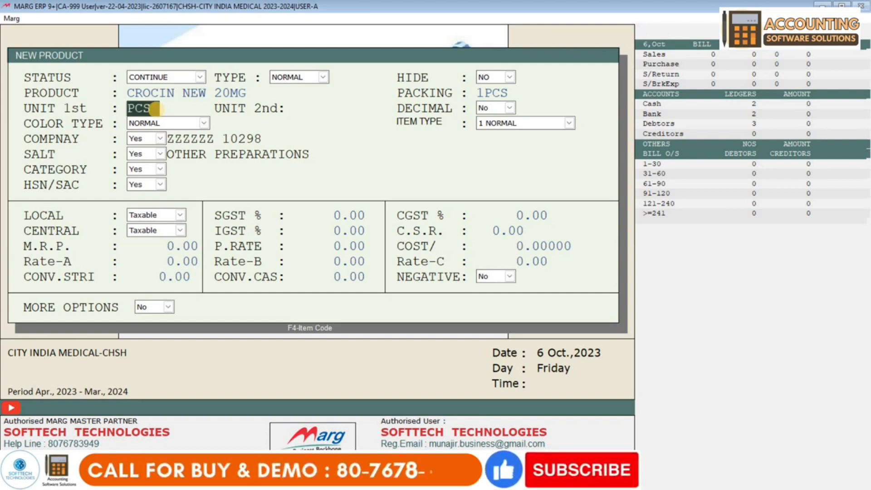
key(Up)
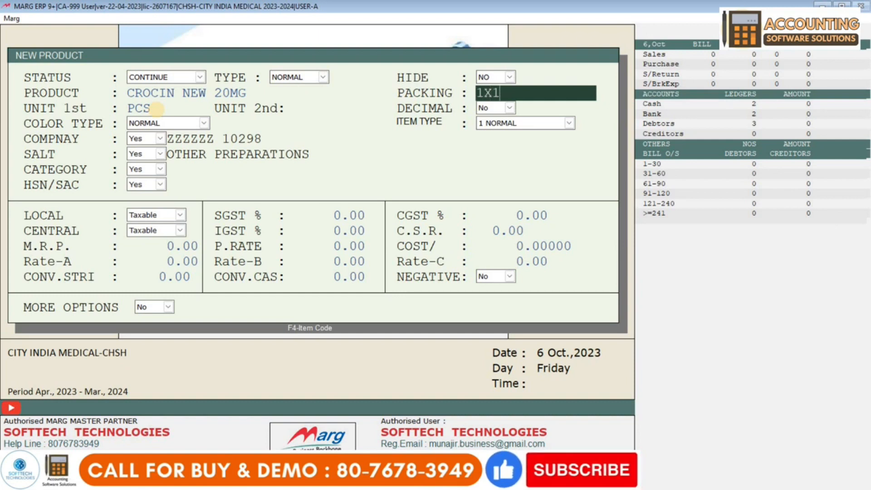
key(Return)
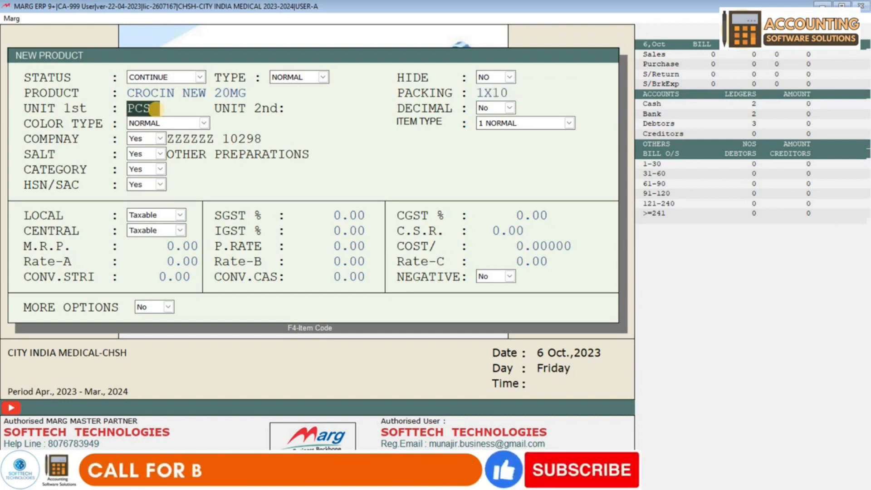
Set the product's first unit to TAB. and its second unit to STRP
key(Delete)
key(Delete)
key(Delete)
text(TAB.)
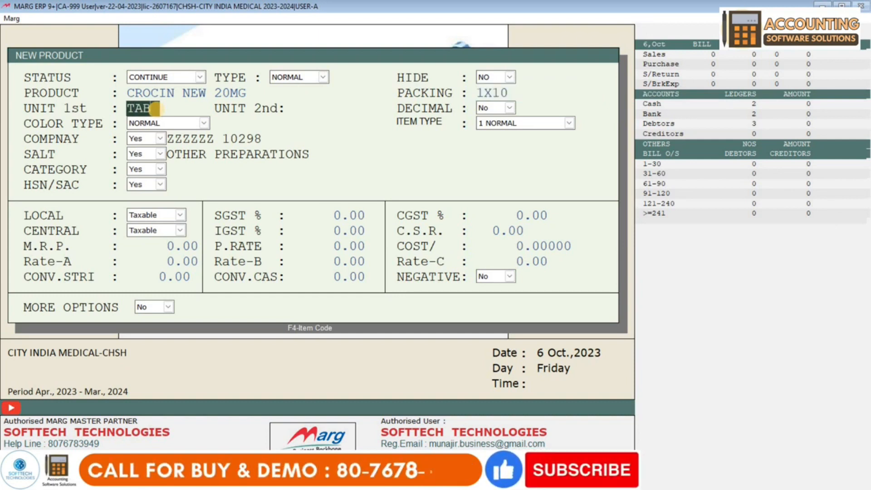
key(Return)
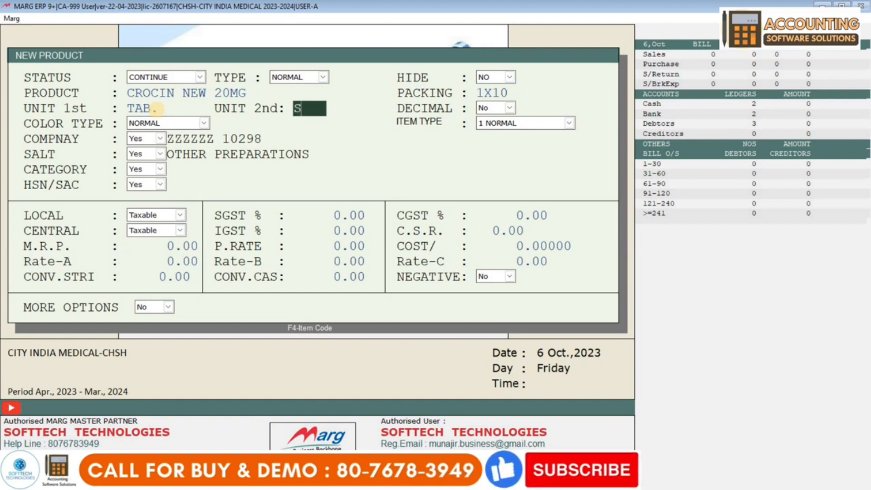
text(STRP)
key(Return)
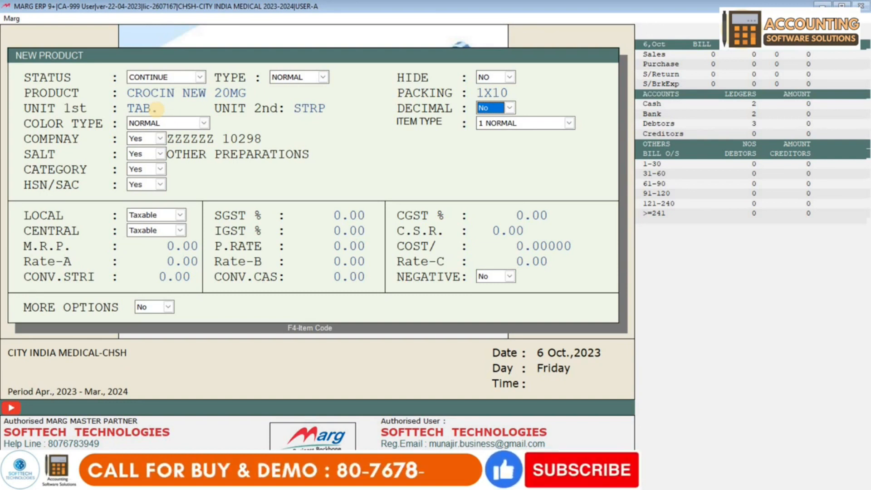
Accept No for the product's decimal setting and NORMAL as its color type
key(Return)
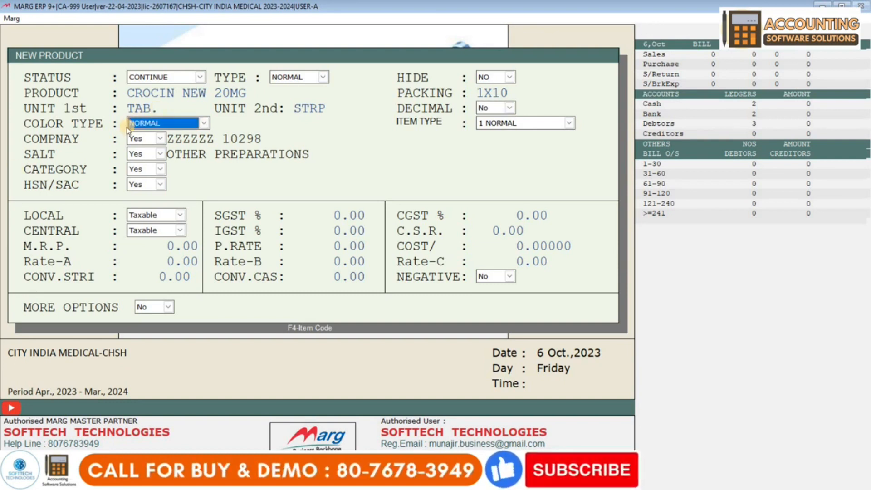
key(Return)
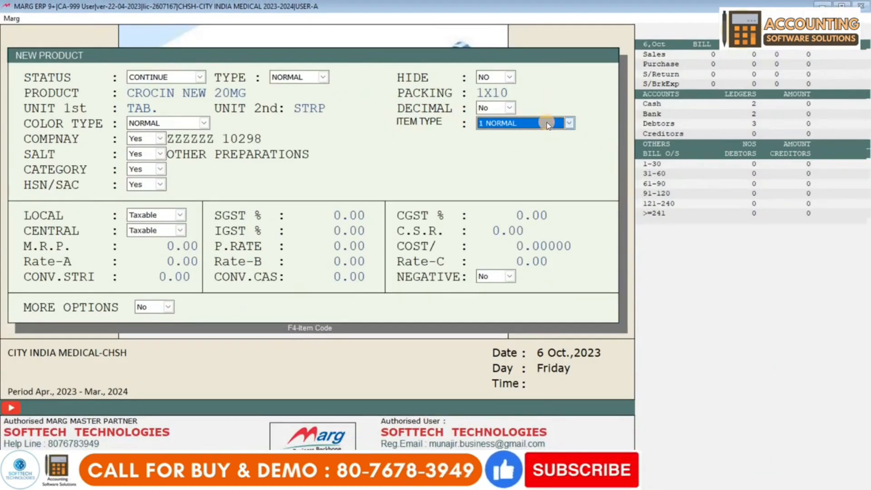
Try 8° STORAGE and 24° STORAGE as the product's item type
click(548, 124)
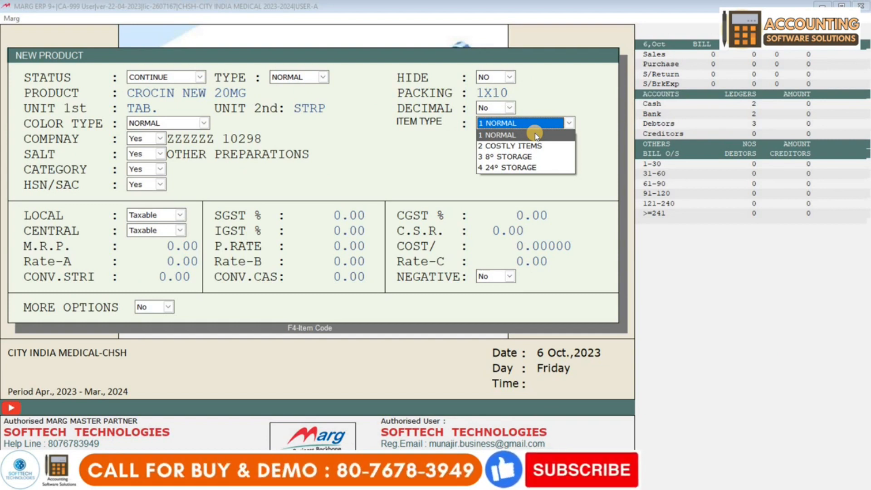
click(525, 157)
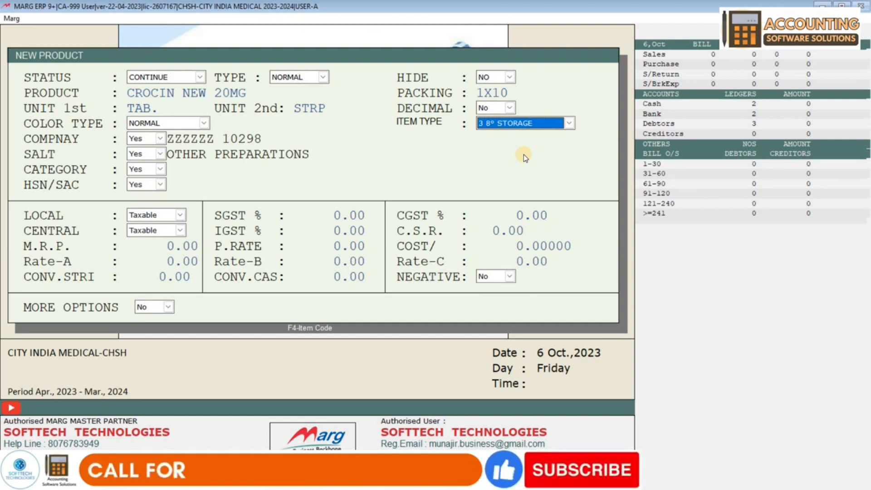
click(534, 123)
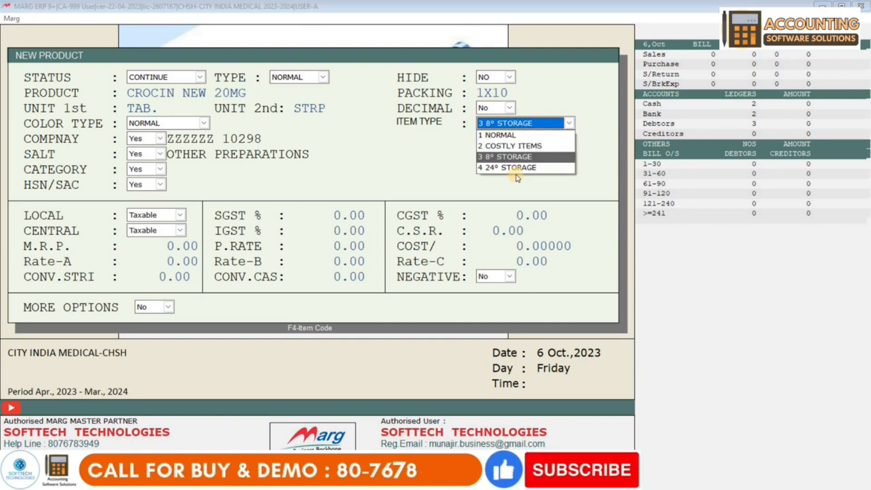
click(516, 168)
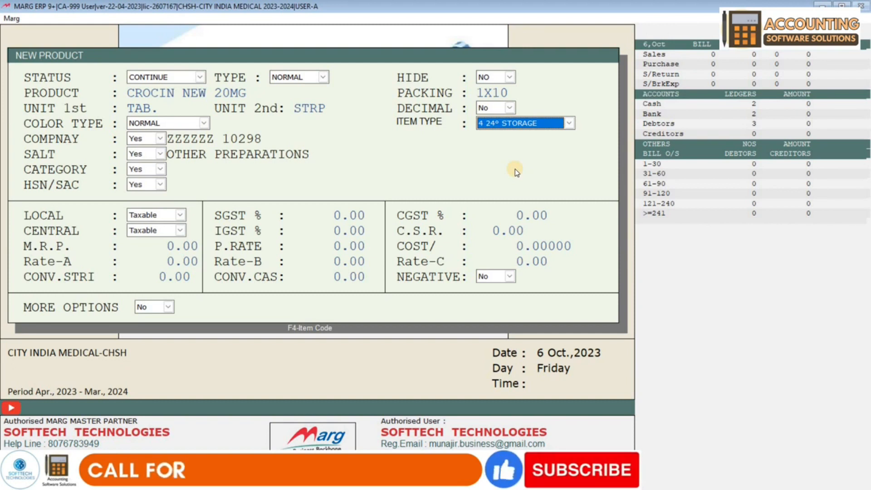
Set the product's item type to 1 NORMAL
click(517, 127)
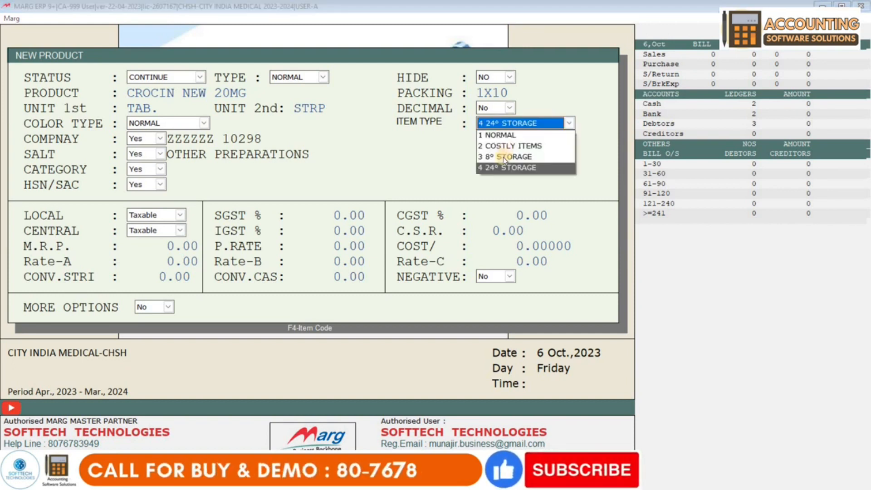
click(524, 136)
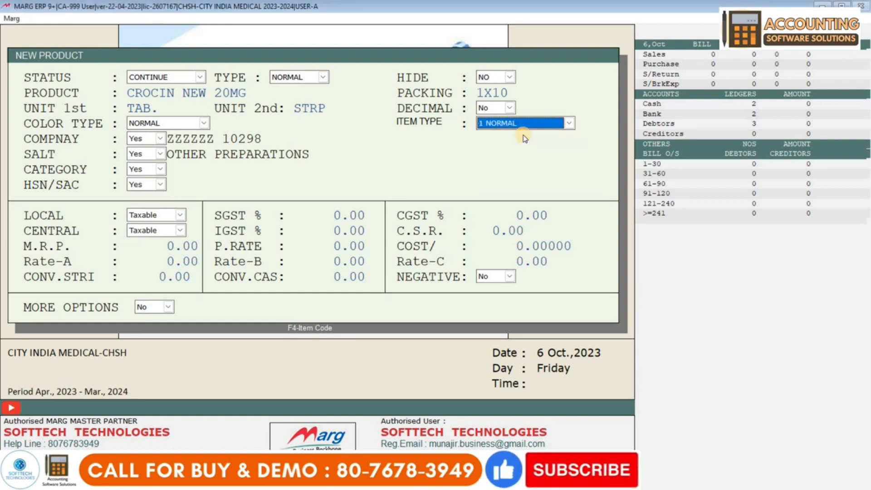
key(Return)
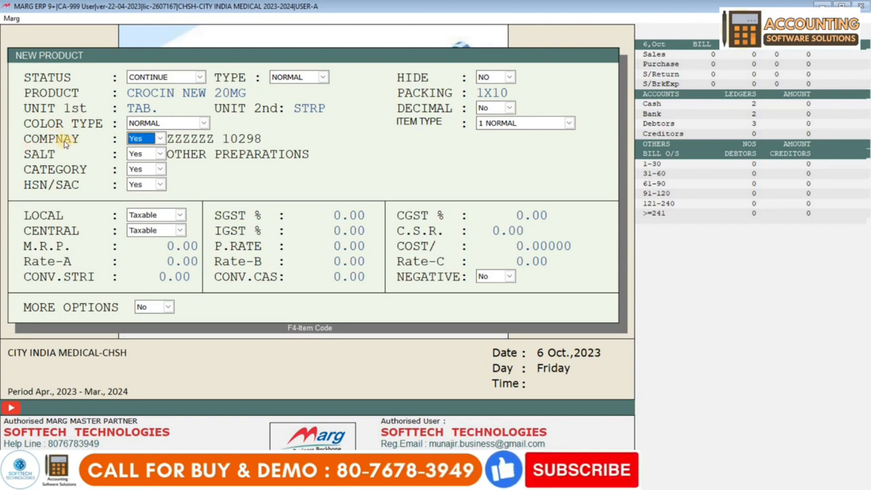
click(149, 141)
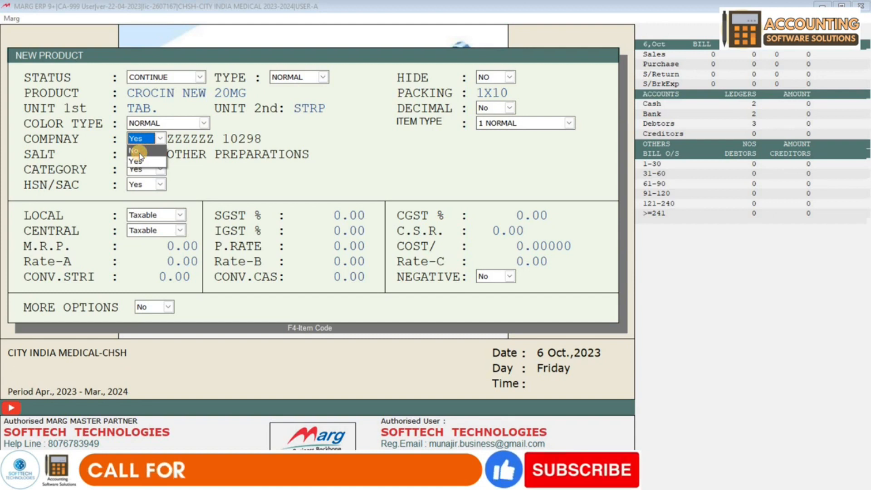
click(139, 153)
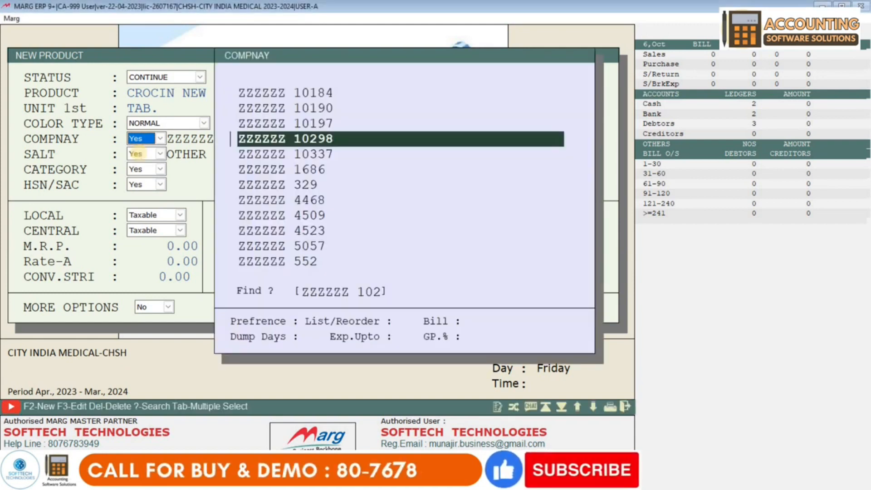
key(Escape)
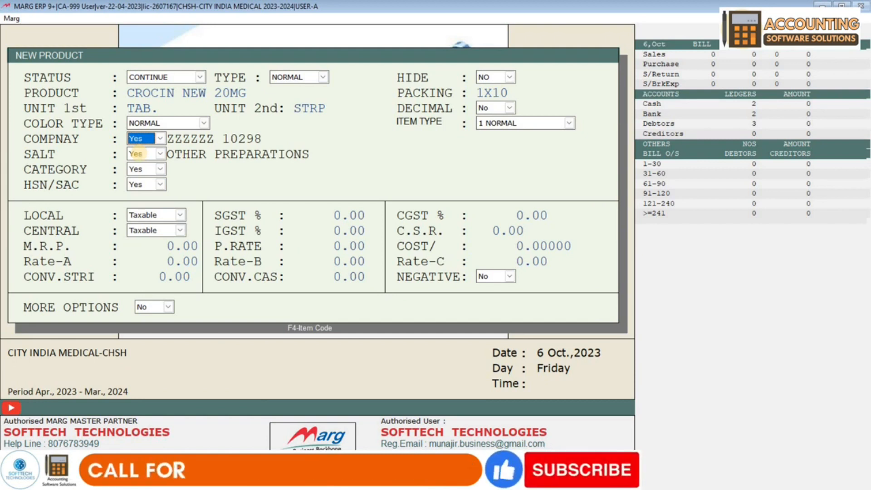
Open the company list for the product, look through its entries and search for CIP
key(Return)
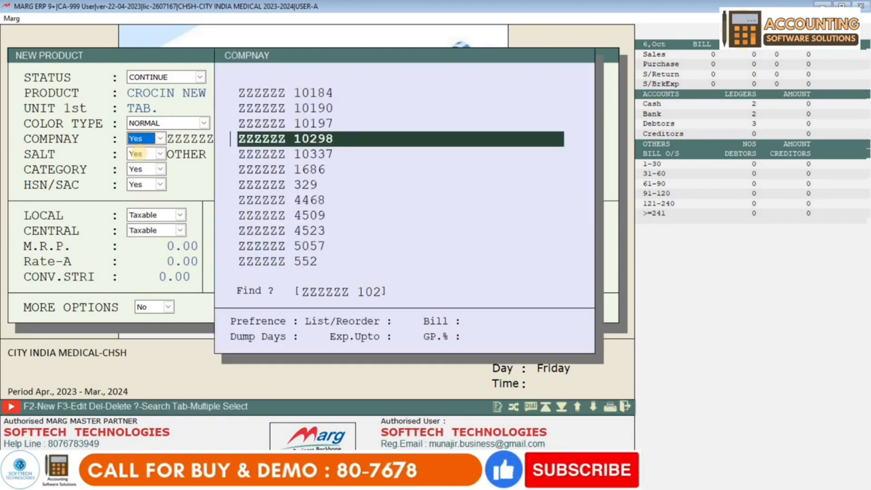
key(Down)
key(Down)
key(Down)
key(Down)
key(Down)
key(Down)
key(Down)
key(Down)
key(Down)
key(Down)
key(Down)
key(Down)
key(Down)
key(Down)
key(Down)
key(Down)
key(Down)
key(Down)
key(Down)
key(Down)
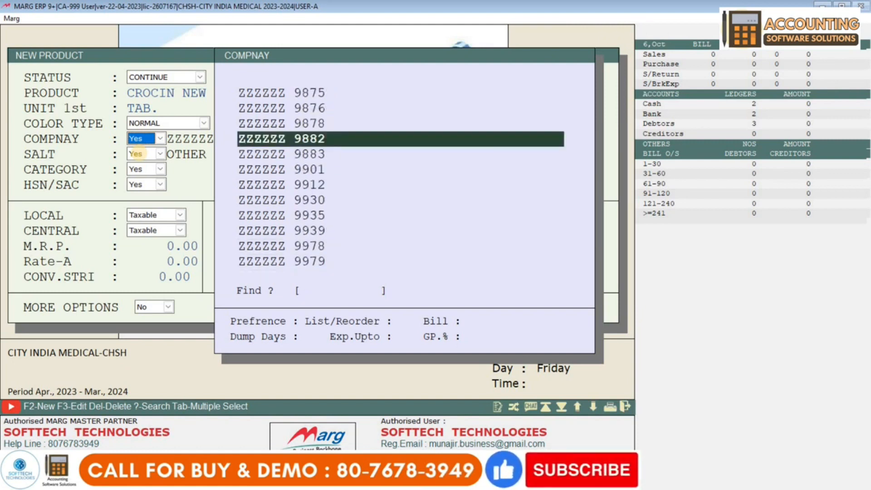
text(CIP)
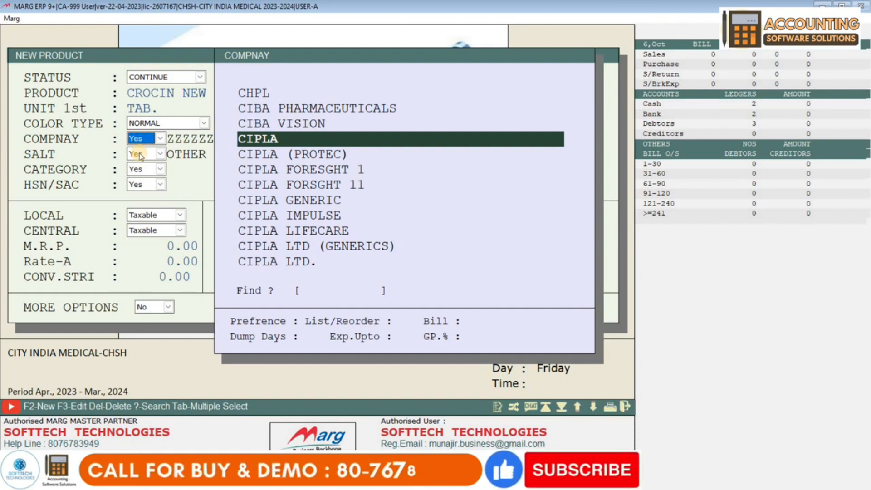
Create a new company named TRADER PHARMA, keeping the default preferences, dump days, expiry, margin and tax values
key(F2)
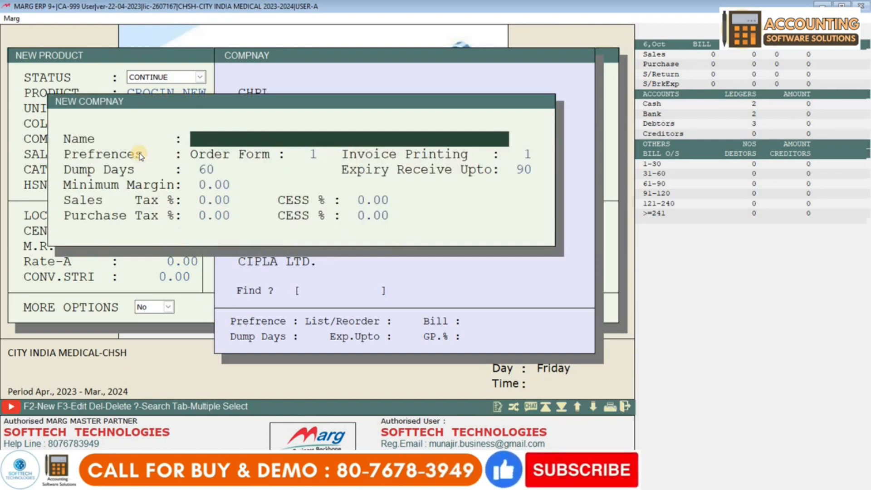
text(TRA)
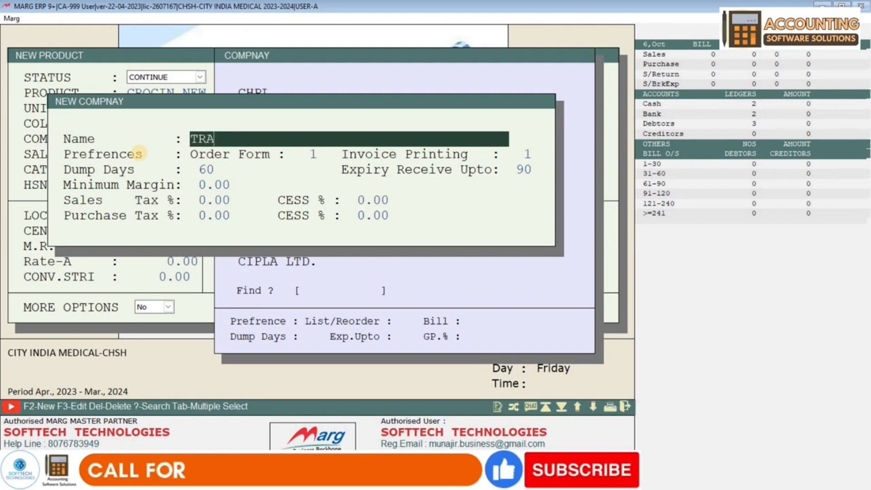
text(DER)
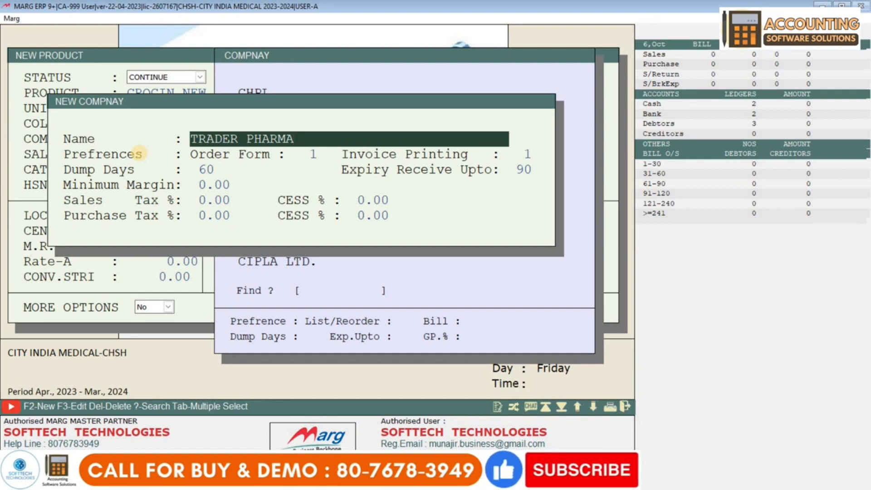
text(PHARMA)
key(Return)
key(Return)
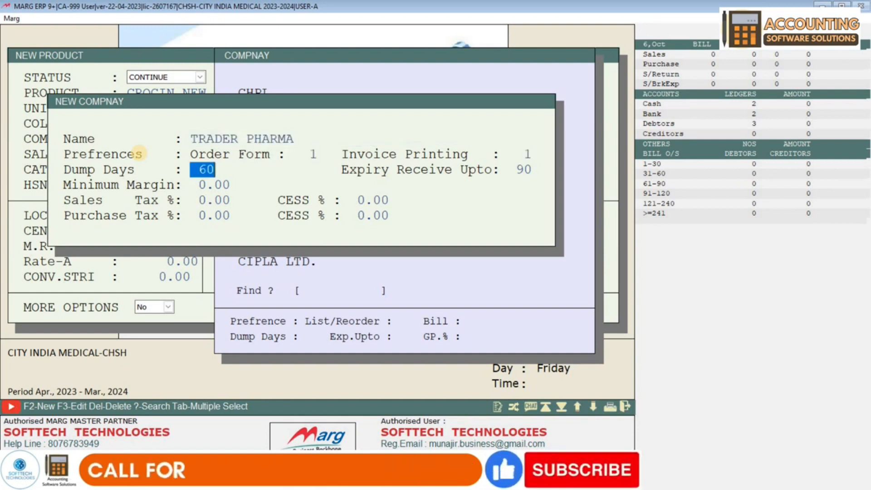
key(Return)
key(Return)
key(Return)
key(Return)
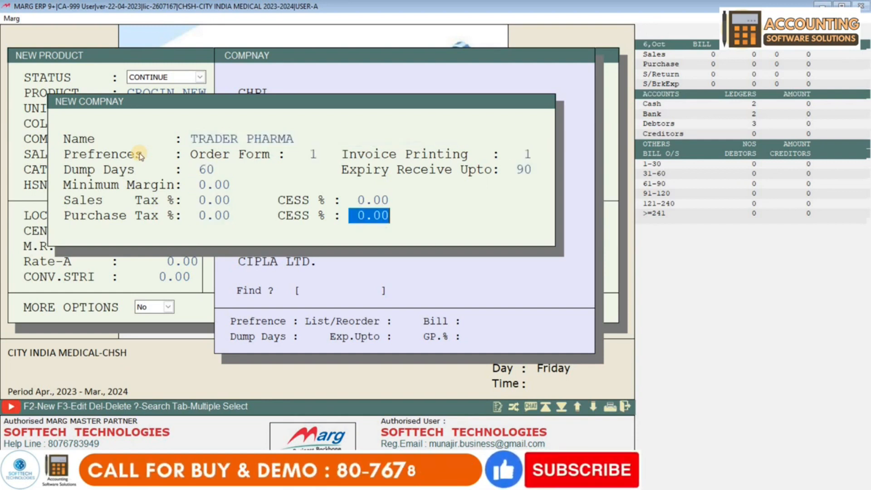
key(Return)
key(Return)
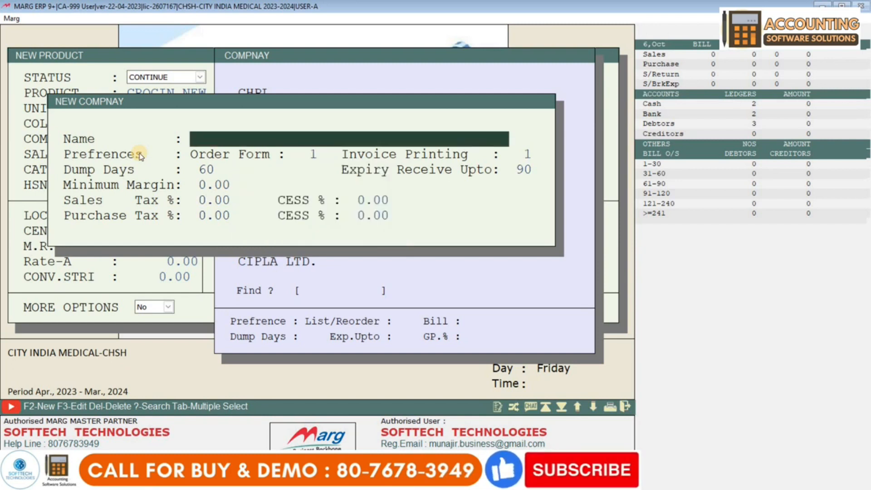
key(Escape)
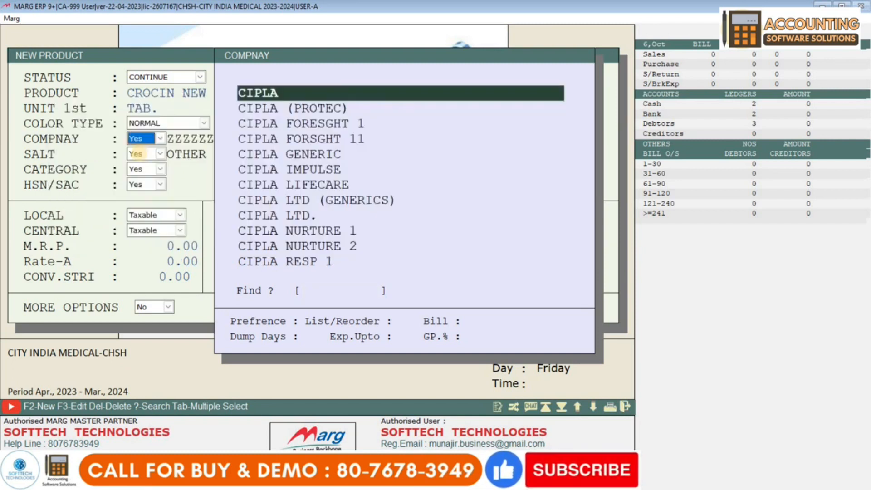
Find TRADER PHARMA in the company list and assign it to the product
text(TRADES)
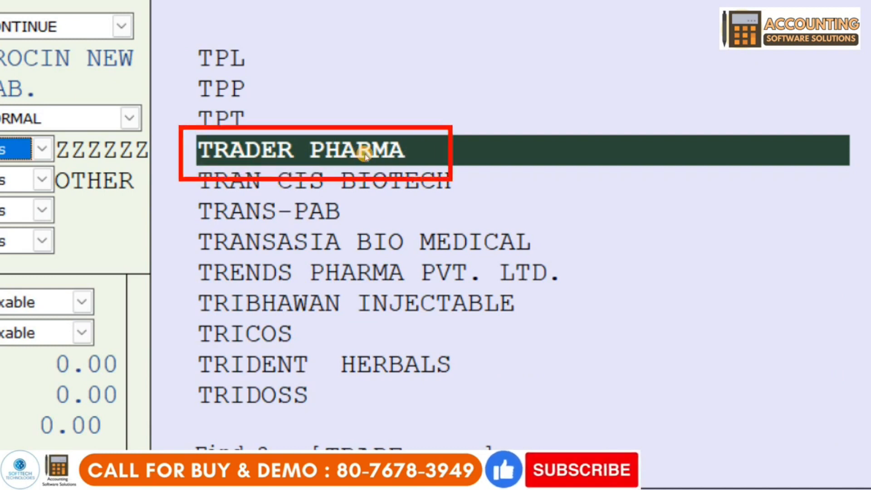
key(Up)
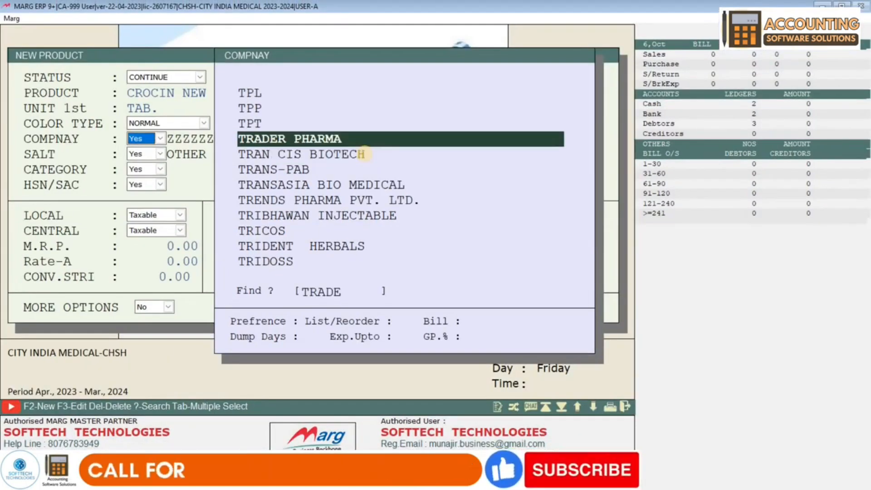
key(Return)
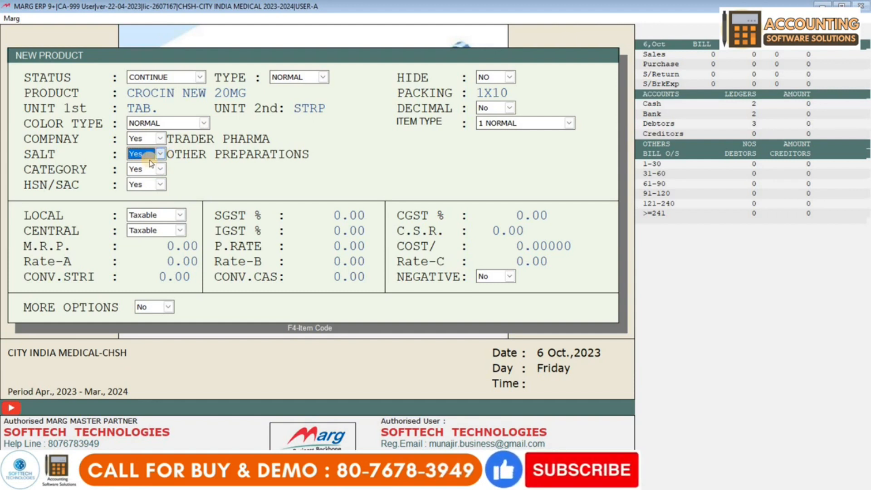
Open the salt list for the product and look through the salts following OTHER PREPARATIONS
click(150, 161)
click(139, 167)
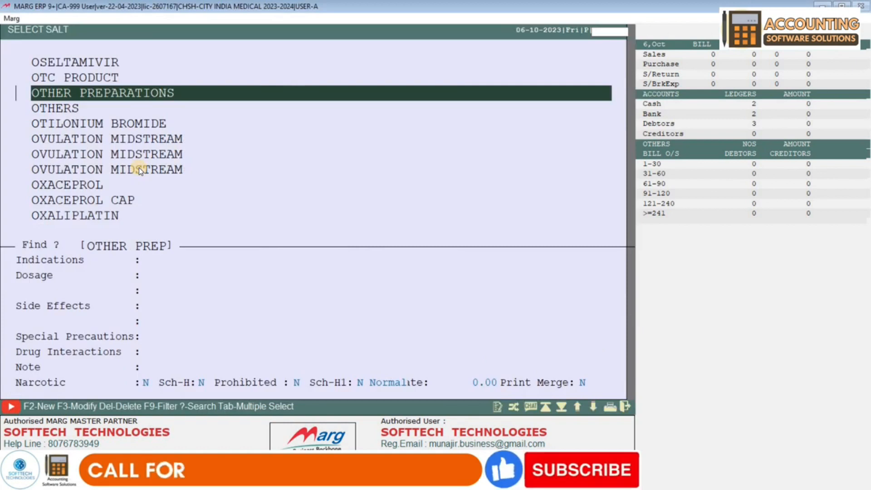
key(Down)
key(Down)
key(Down)
key(Down)
key(Down)
key(Down)
key(Down)
key(Down)
key(Down)
key(Down)
key(Down)
key(Down)
key(Down)
key(Down)
key(Down)
key(Down)
key(Down)
key(Down)
key(Down)
key(Down)
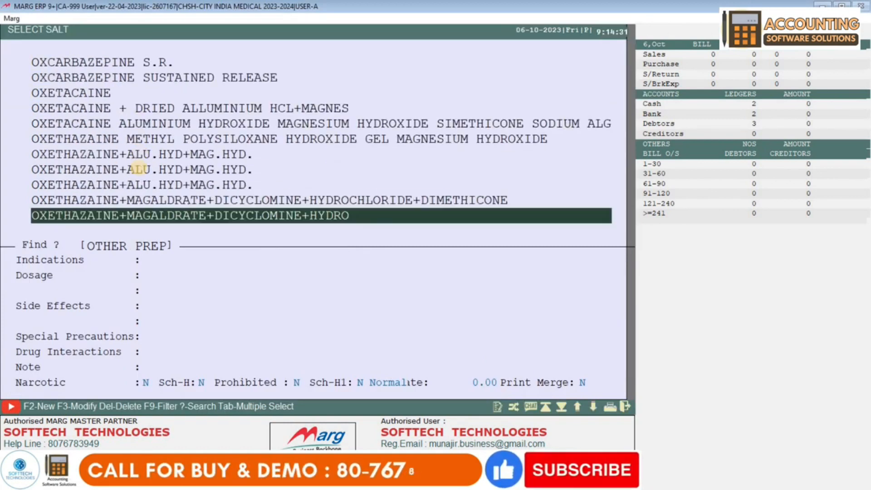
key(Up)
key(Up)
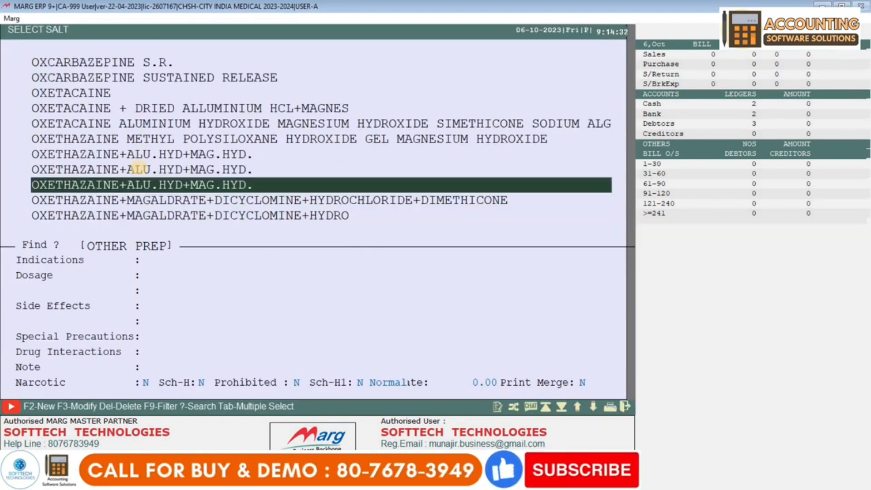
scroll(138, 168, down, 2)
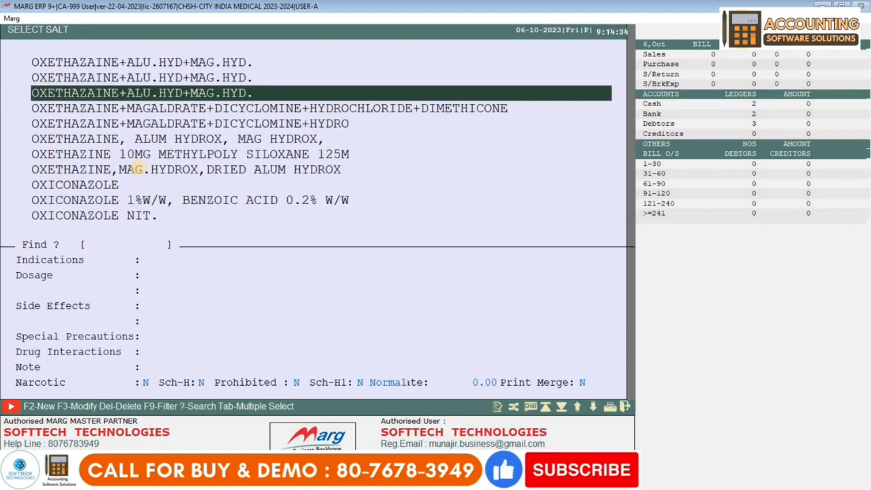
key(F2)
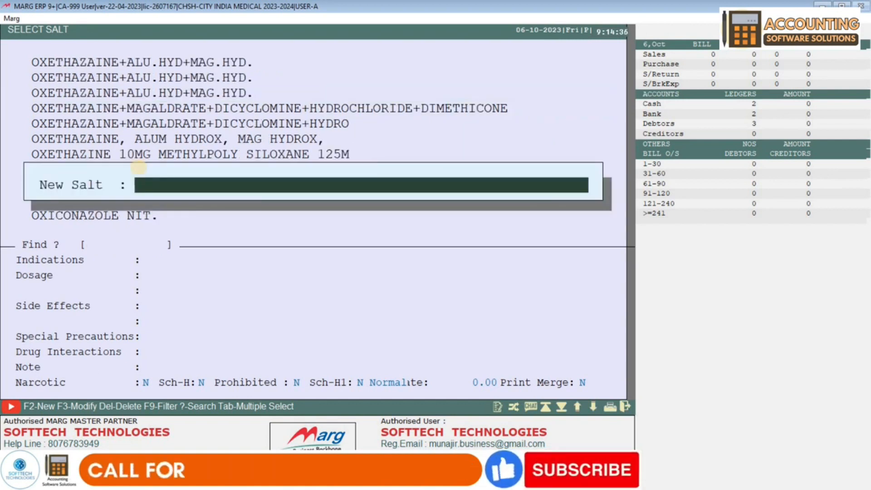
text(JKFAHJF)
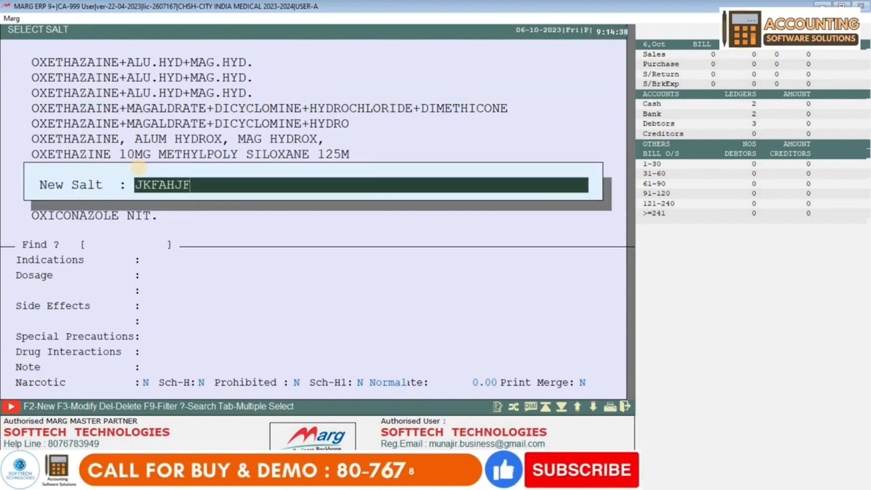
key(Escape)
Assign the salt OXETHAZAINE, ALUM HYDROX, MAG HYDROX to the product
key(Down)
key(Down)
key(Down)
key(Down)
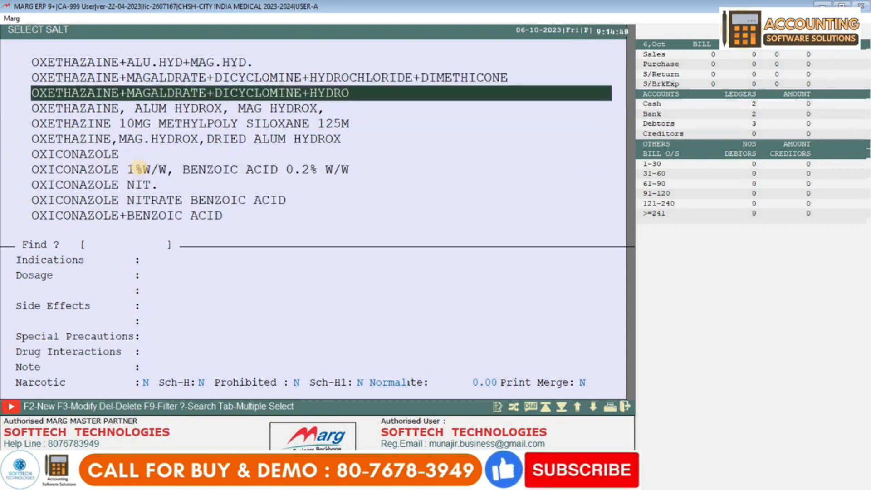
key(Up)
key(Return)
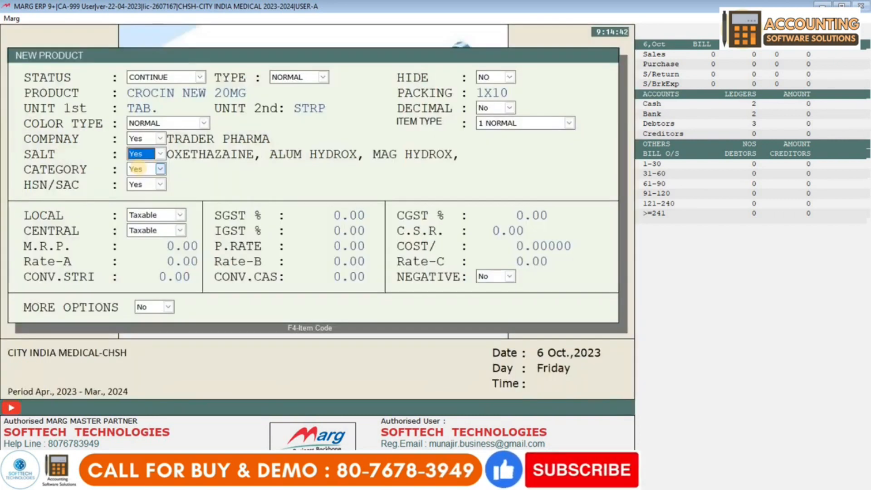
key(Return)
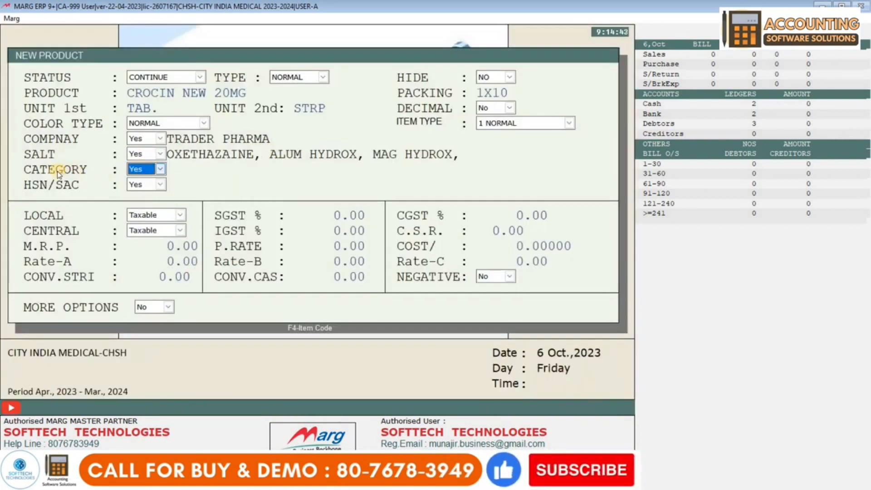
Enable the category for the product and create a new category named MEDICINE, keeping the default minimum margin
click(136, 170)
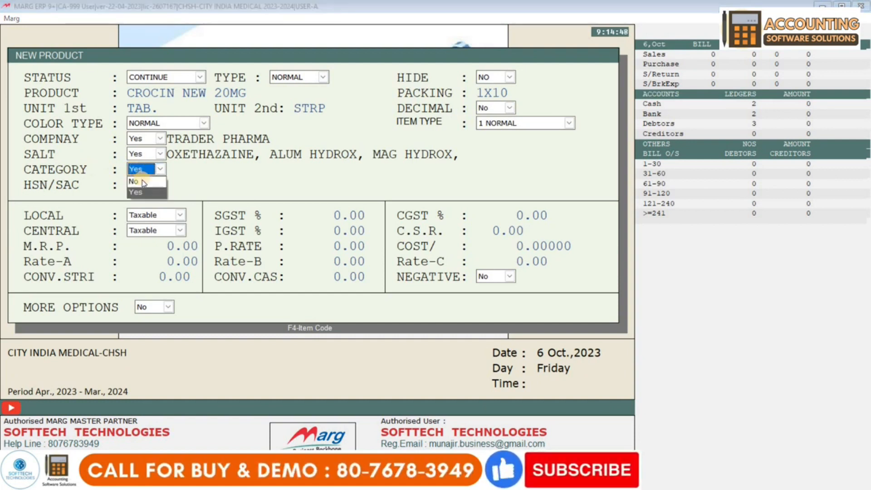
key(Return)
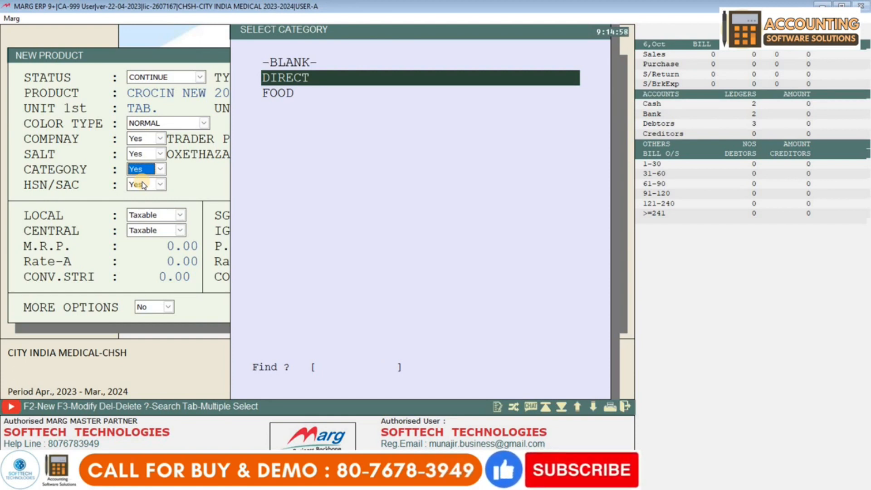
key(F2)
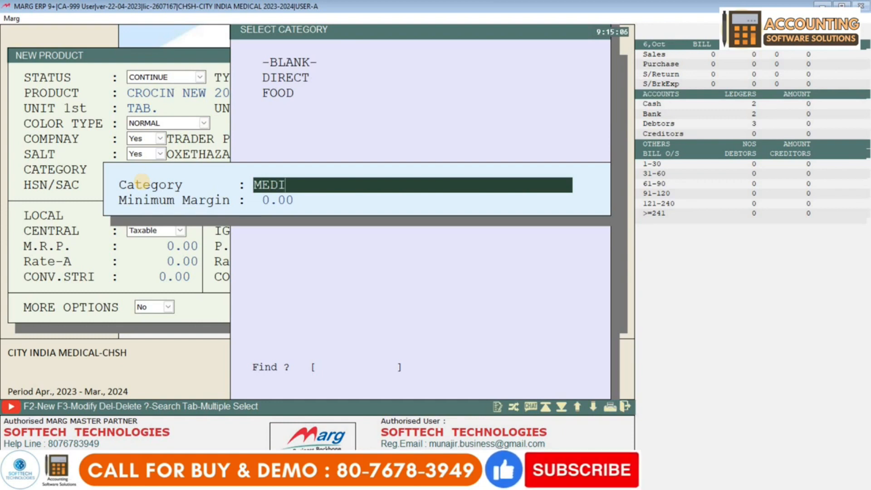
text(MEDICINE)
key(BackSpace)
key(BackSpace)
key(BackSpace)
key(BackSpace)
key(BackSpace)
key(BackSpace)
key(BackSpace)
key(BackSpace)
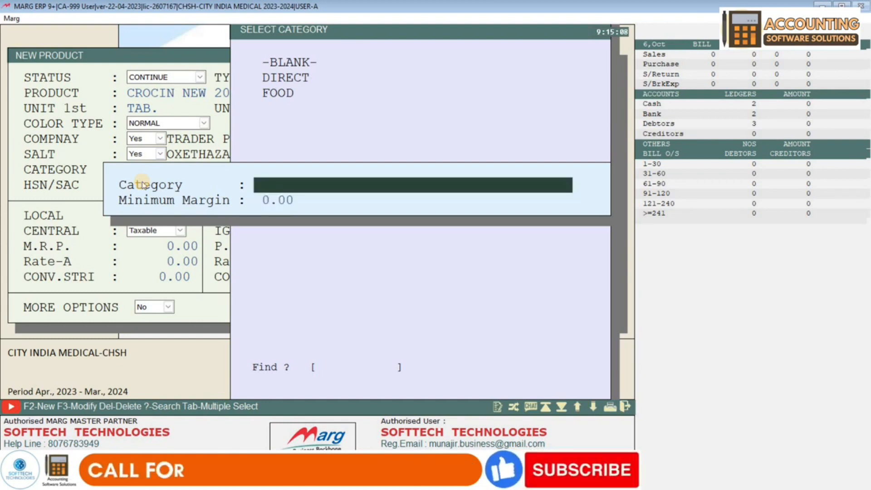
Create another category named BODY CARE with the default minimum margin
text(BODY)
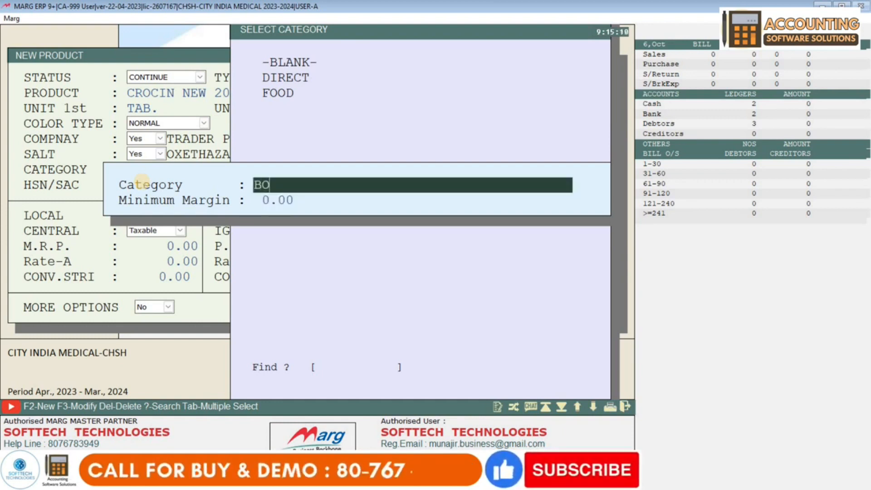
key(BackSpace)
key(BackSpace)
key(BackSpace)
key(BackSpace)
key(BackSpace)
key(BackSpace)
key(BackSpace)
key(BackSpace)
key(BackSpace)
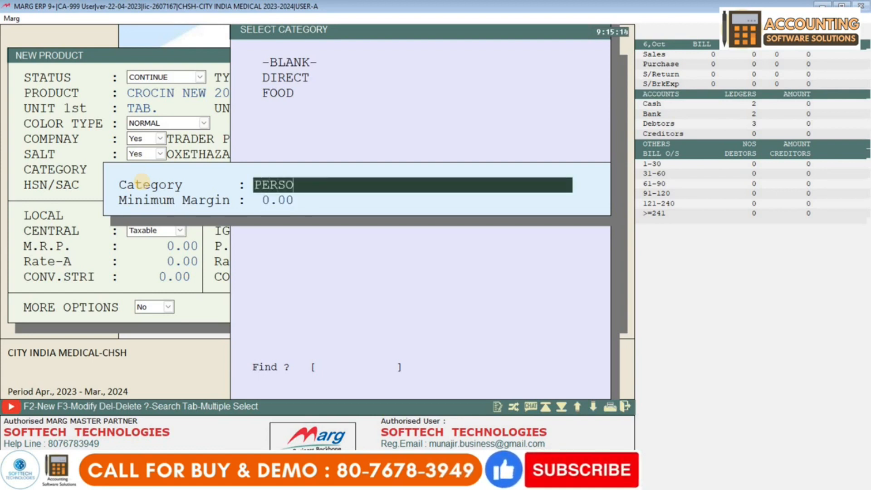
Add a category named PERSONAL CARE and finish creating categories
text(PERSONAL CARE)
key(BackSpace)
key(BackSpace)
key(BackSpace)
key(BackSpace)
key(BackSpace)
key(BackSpace)
key(BackSpace)
key(BackSpace)
key(BackSpace)
key(BackSpace)
key(BackSpace)
key(BackSpace)
key(BackSpace)
key(Escape)
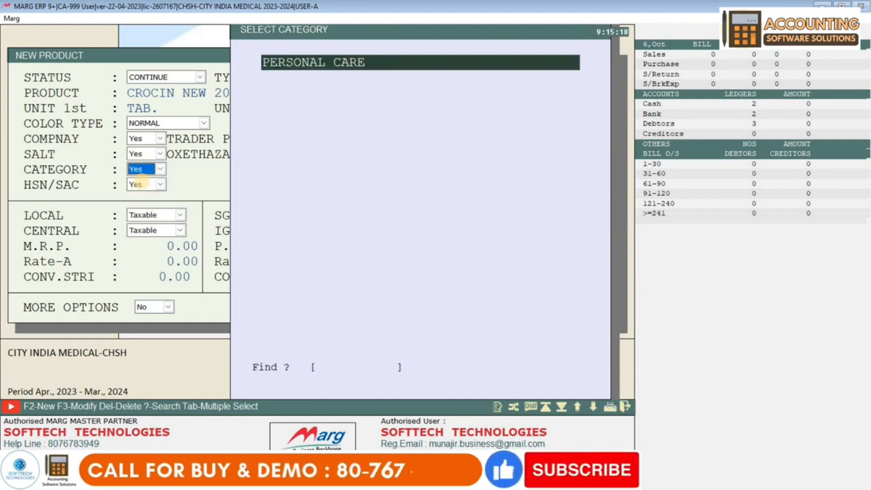
Assign the category PERSONAL CARE to the product
key(Up)
key(Up)
key(Up)
key(Up)
key(Down)
key(Down)
key(Down)
key(Down)
key(Return)
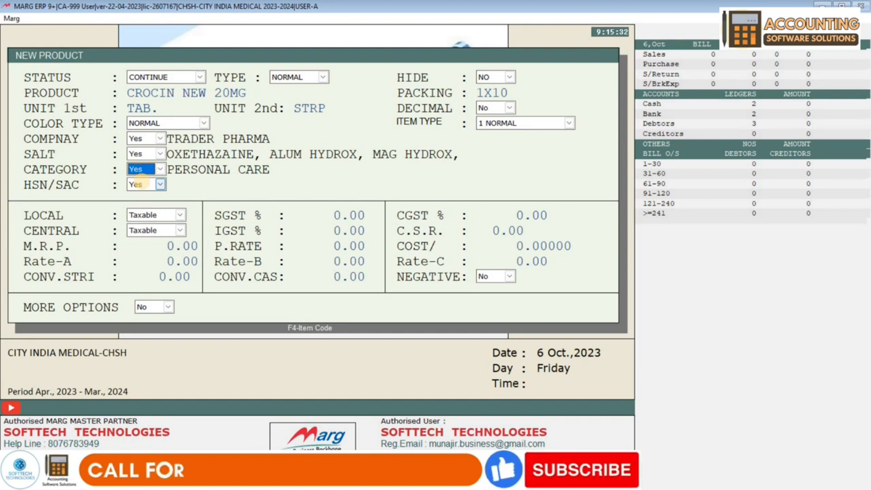
key(Return)
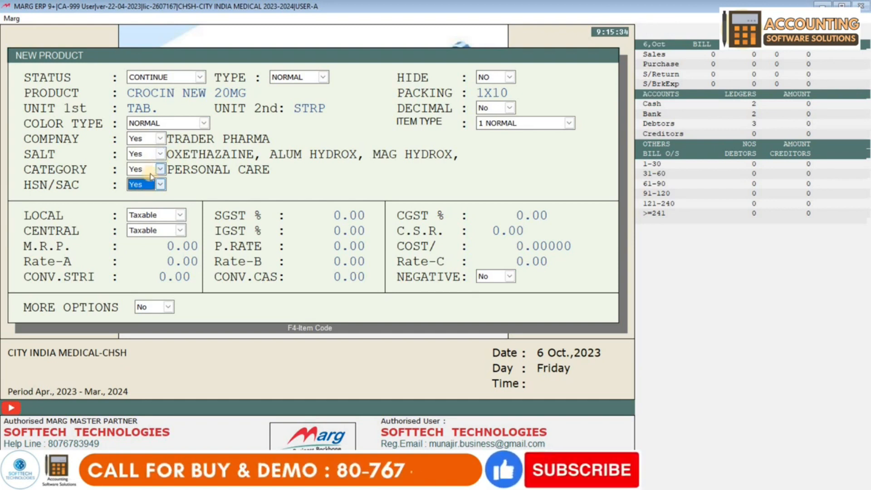
Reopen the category list, view the PERSONAL CARE category's editable details, and return to the product form
click(154, 169)
key(Return)
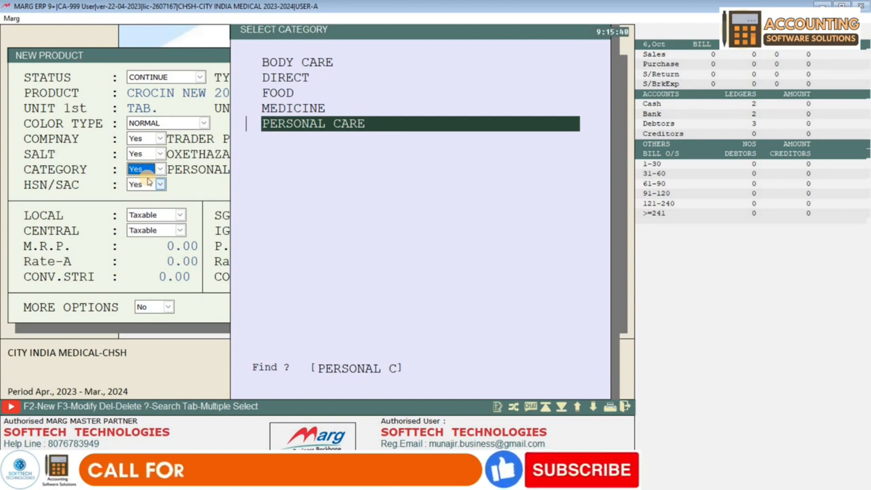
key(F3)
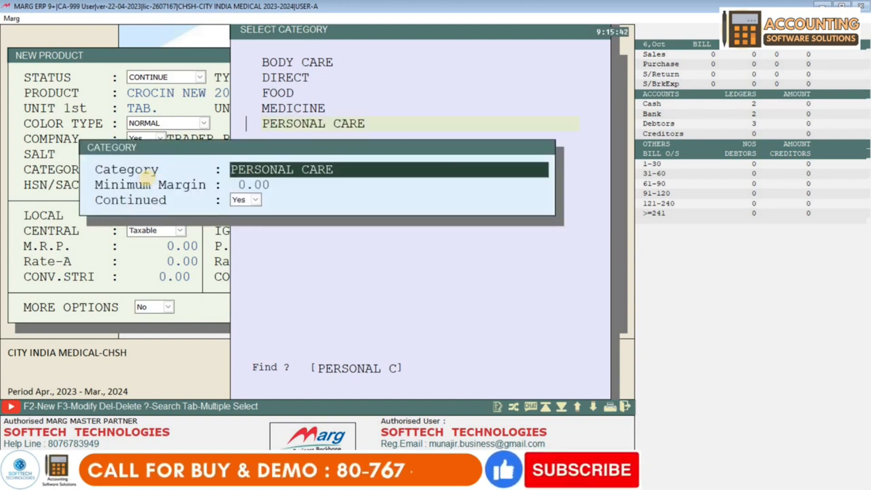
key(Escape)
key(Return)
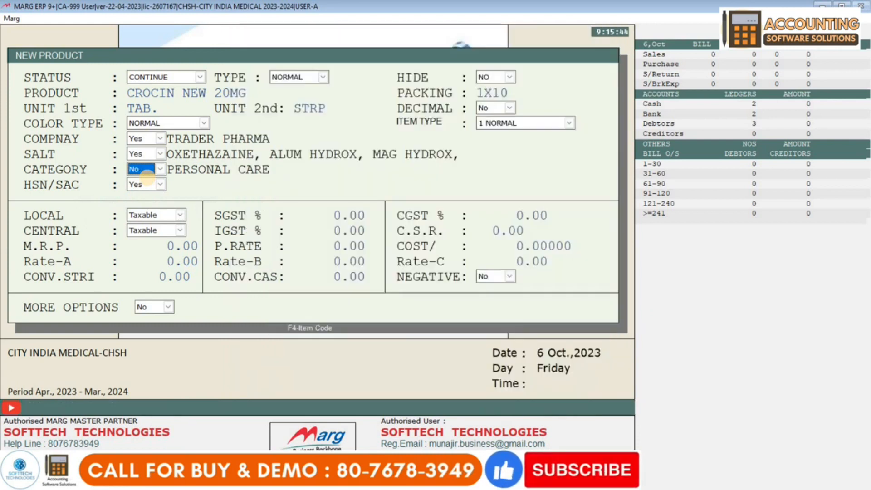
key(Return)
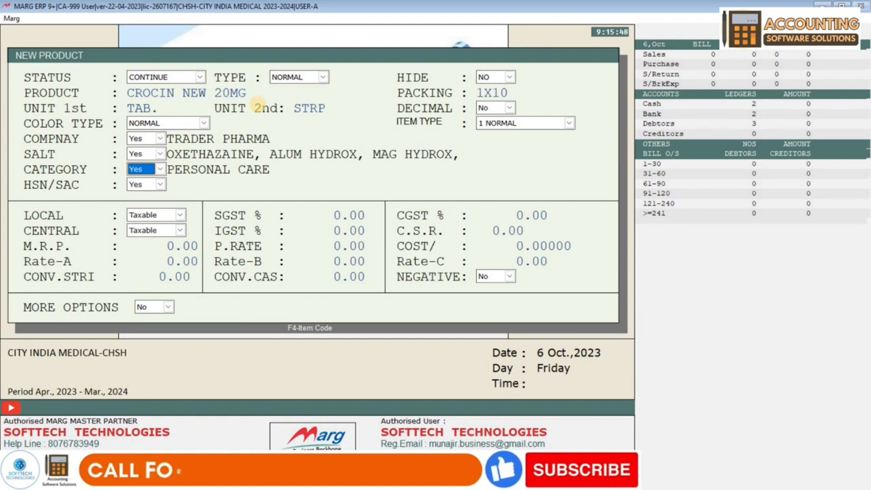
Open the HSN/SAC list for the product and look through the existing codes and their tax rates
key(Return)
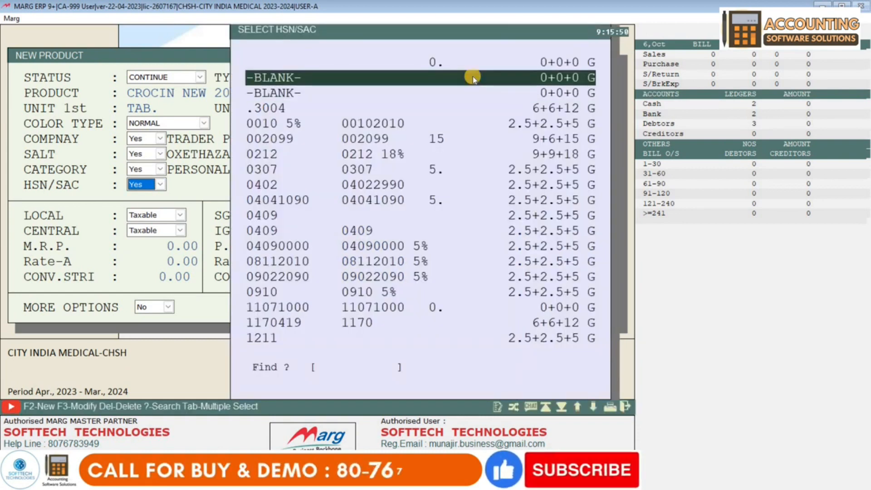
click(308, 230)
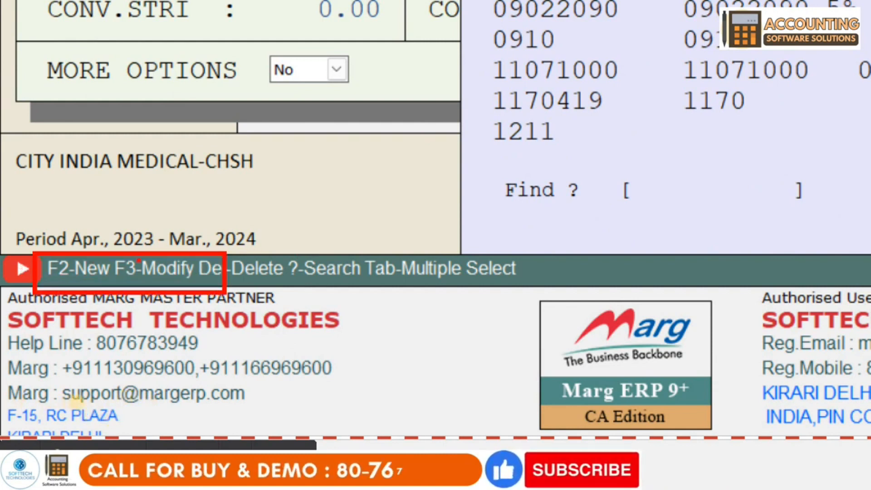
key(Down)
key(Down)
key(Down)
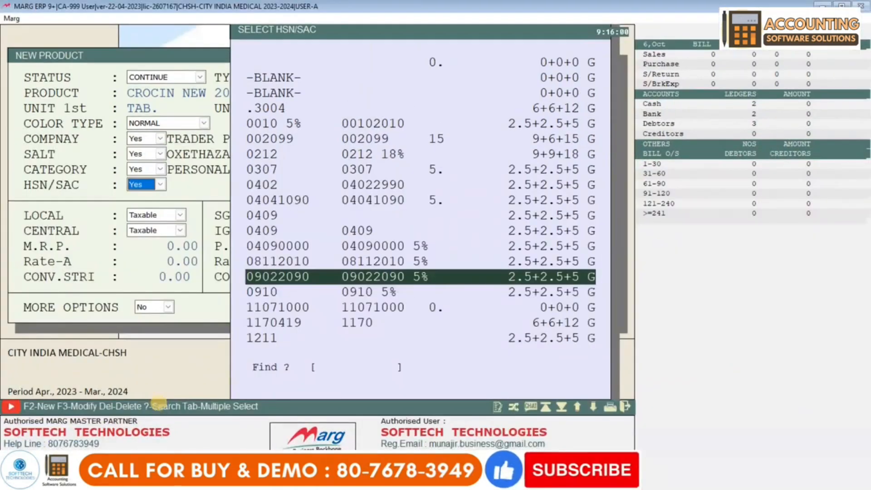
key(Down)
key(Down)
key(Down)
key(Down)
key(Down)
key(Down)
key(Up)
key(Up)
key(Up)
key(Up)
key(Up)
key(Up)
key(Up)
key(Up)
key(Up)
key(Up)
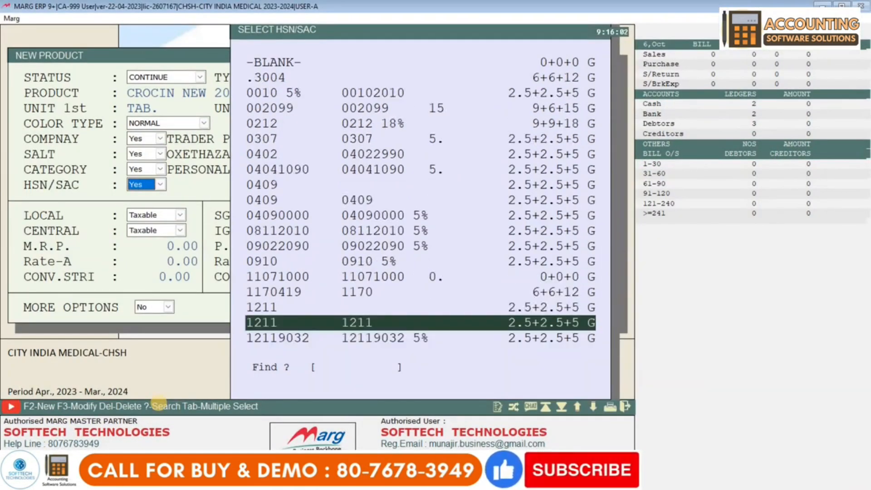
key(Up)
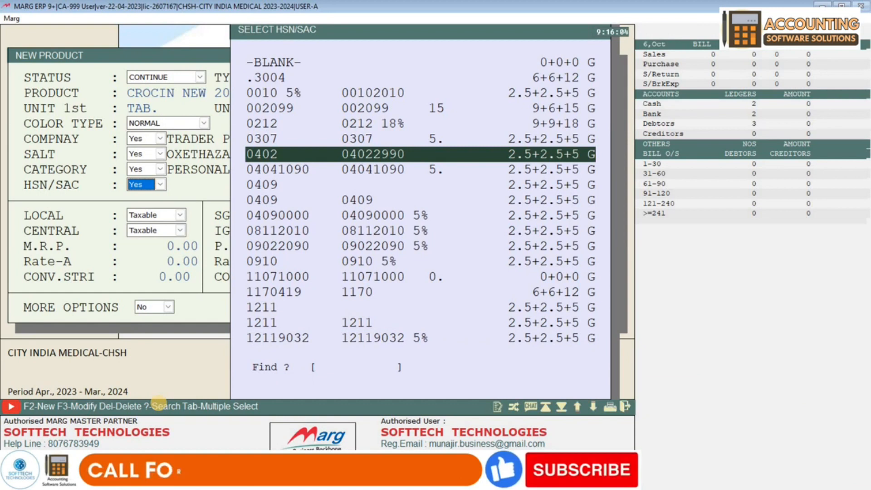
Create HSN/SAC code 80000008 of type Goods with 9% SGST, 9% CGST and 18% IGST, leaving short name, unit and cess at their defaults
key(F2)
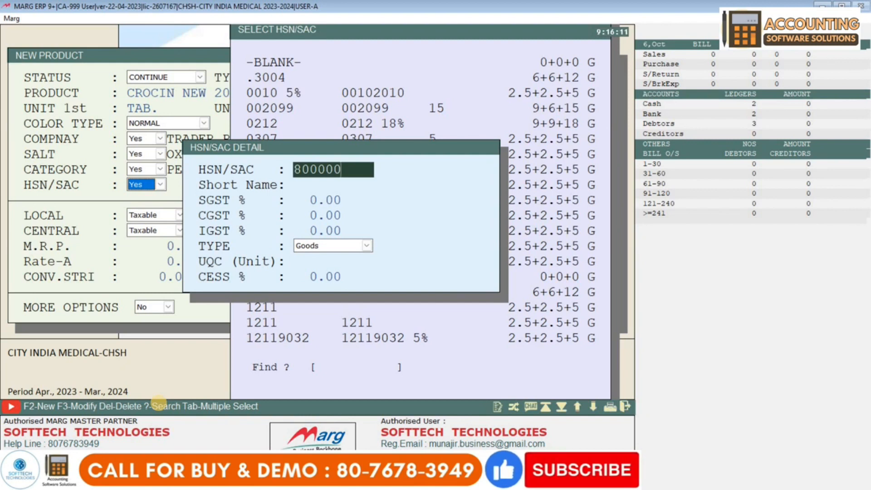
text(80000008)
key(Return)
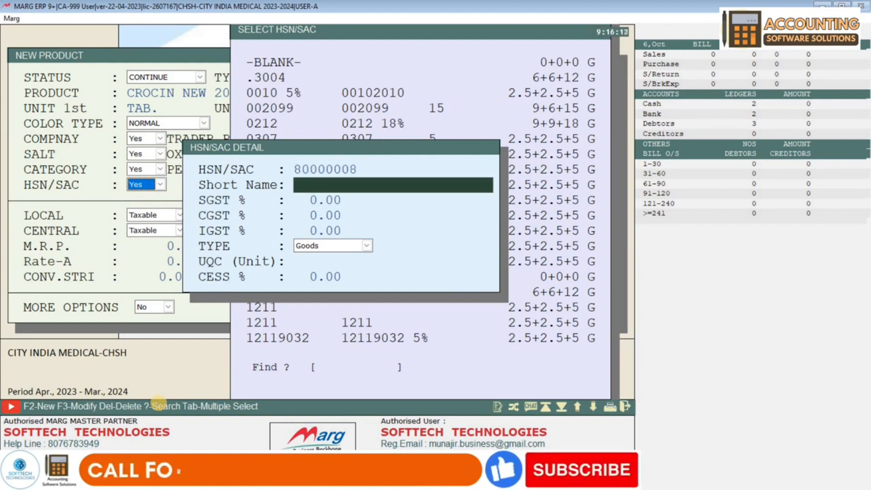
key(Return)
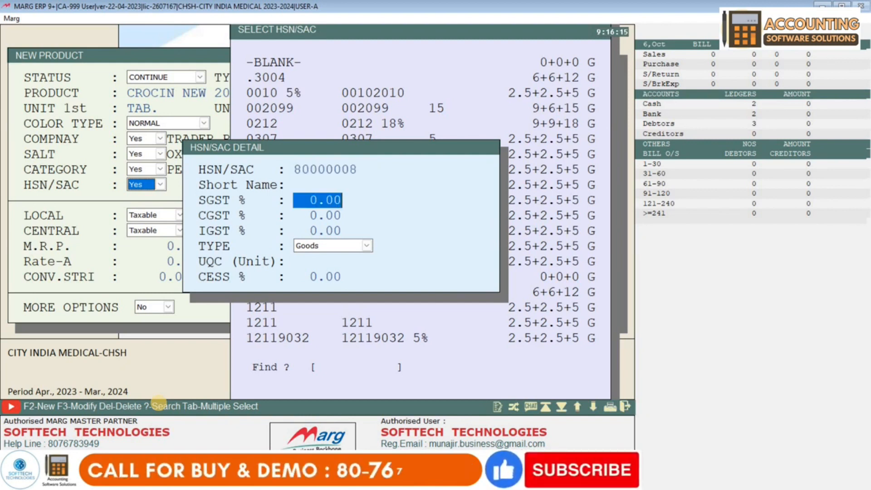
text(9  .)
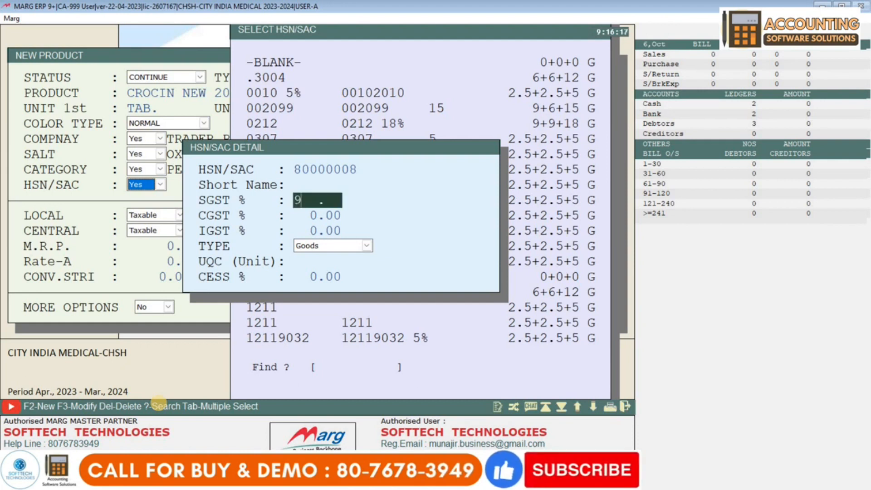
key(Return)
key(Return)
key(Return)
key(Return)
key(Return)
key(Return)
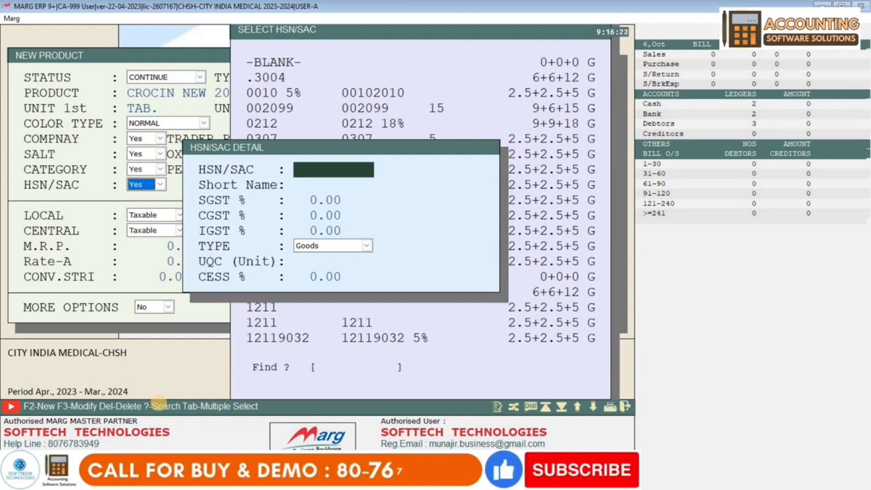
key(Escape)
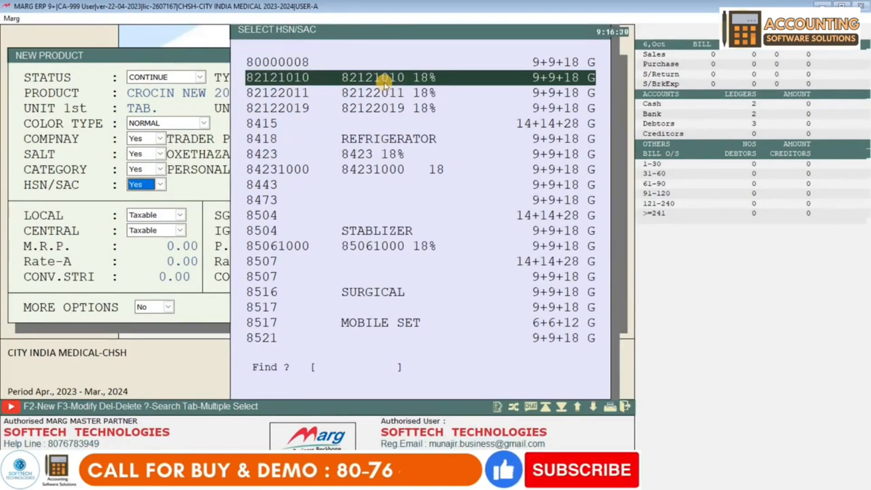
Assign HSN/SAC 80000008 to the product and accept Taxable for local and central with 9% SGST, 9% CGST and 18% IGST
key(Return)
key(Return)
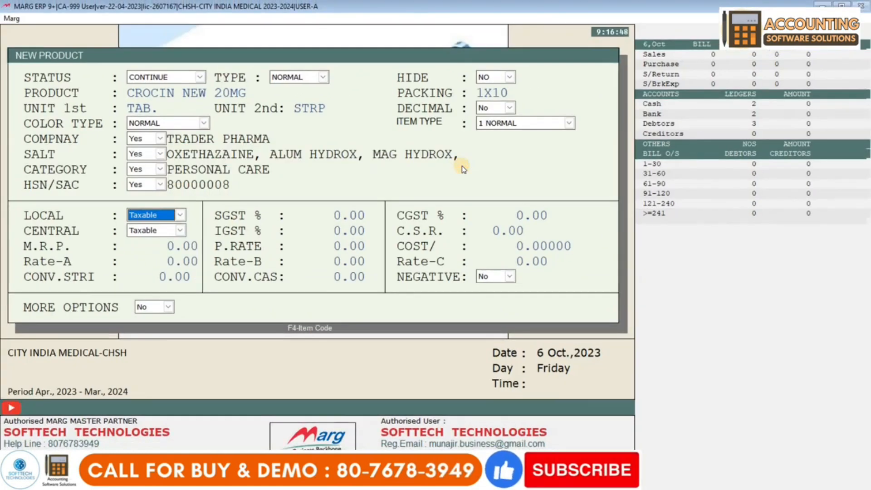
key(Return)
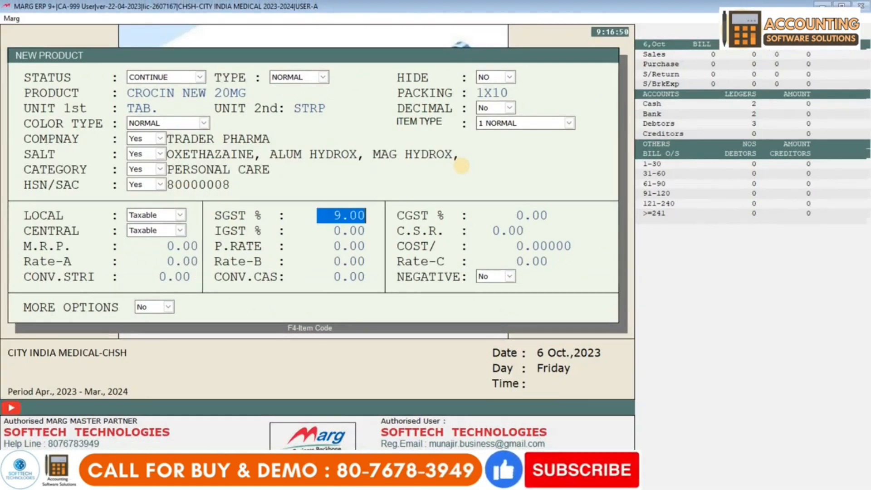
key(Return)
key(Return)
key(Return)
key(Return)
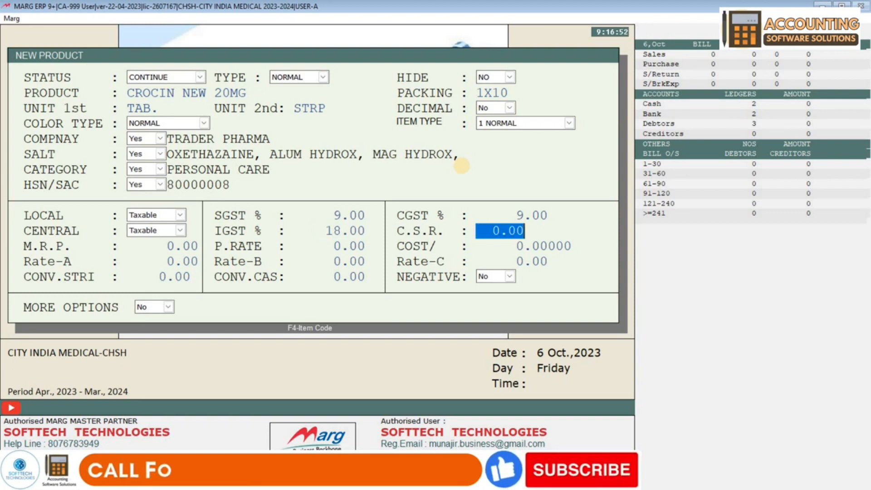
key(Return)
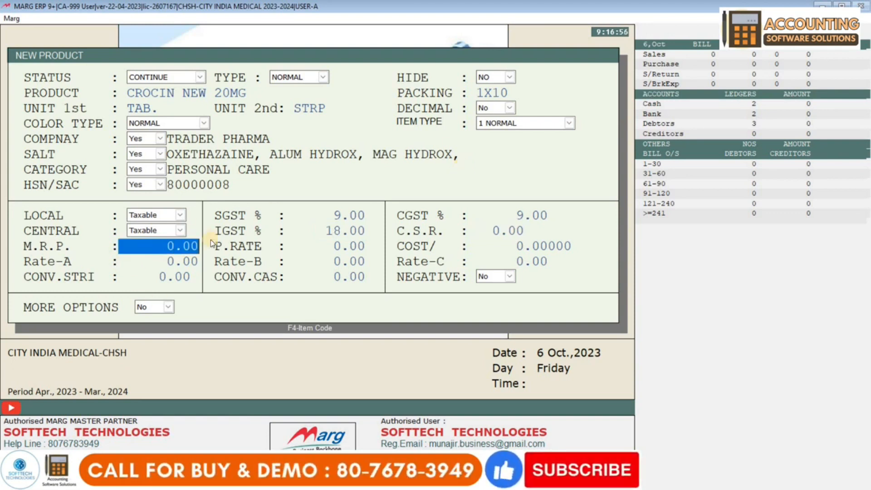
Set the product's M.R.P. to 40 and purchase rate to 19, leaving the cost at zero
text(40)
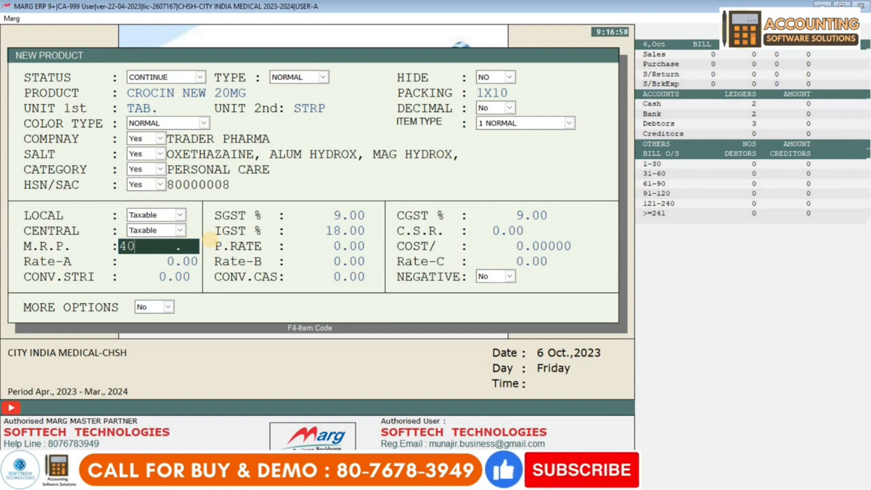
key(Return)
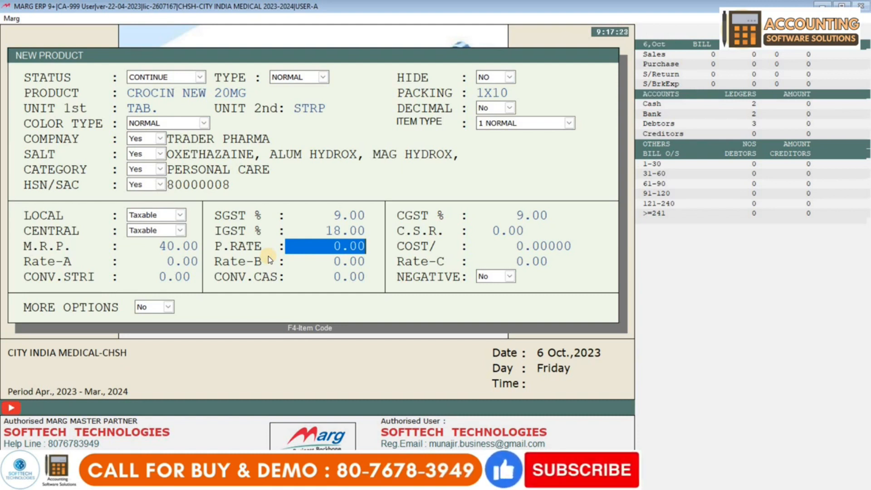
text(19)
key(Return)
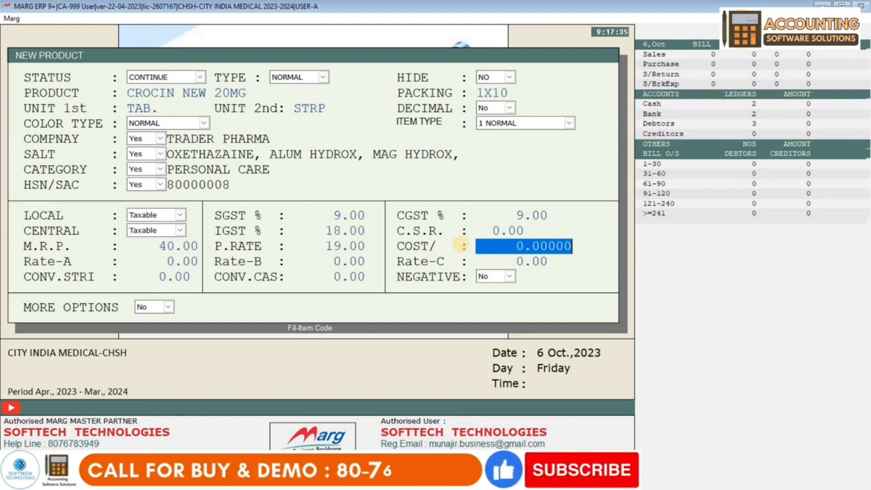
key(Return)
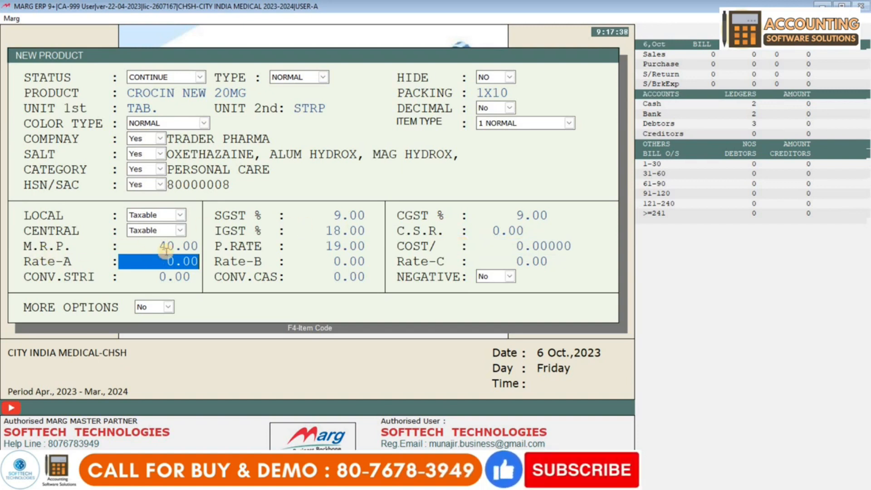
Set the product's Rate-A to 40 and Rate-B to 30, leaving Rate-C at zero
text(40)
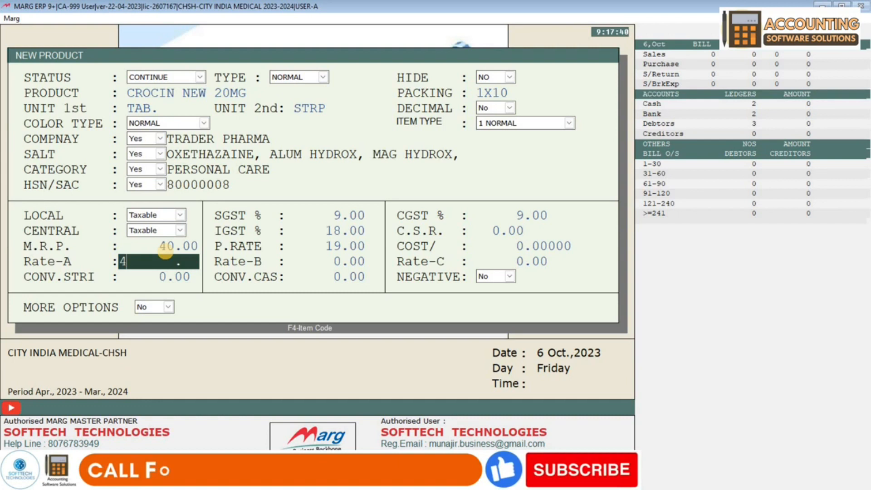
key(Return)
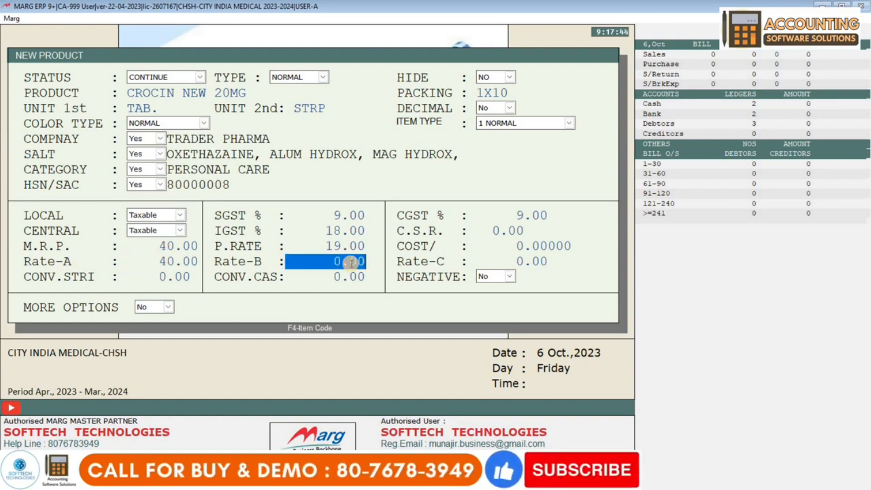
text(30)
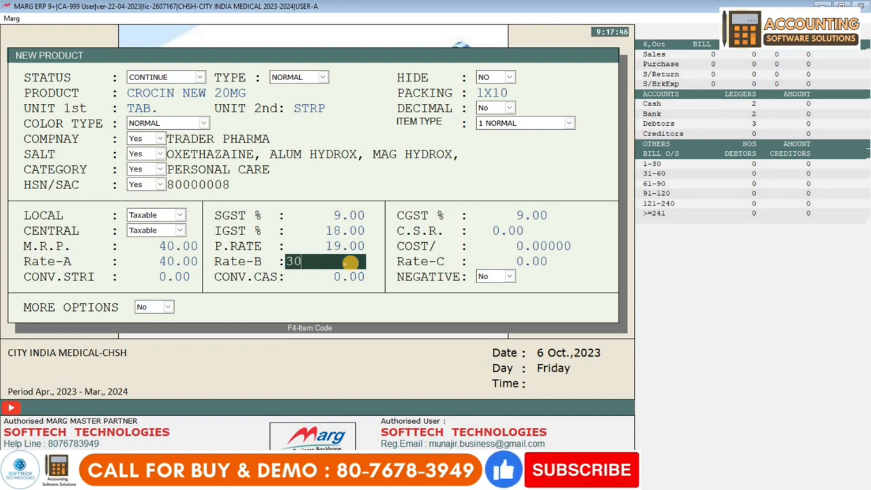
key(Return)
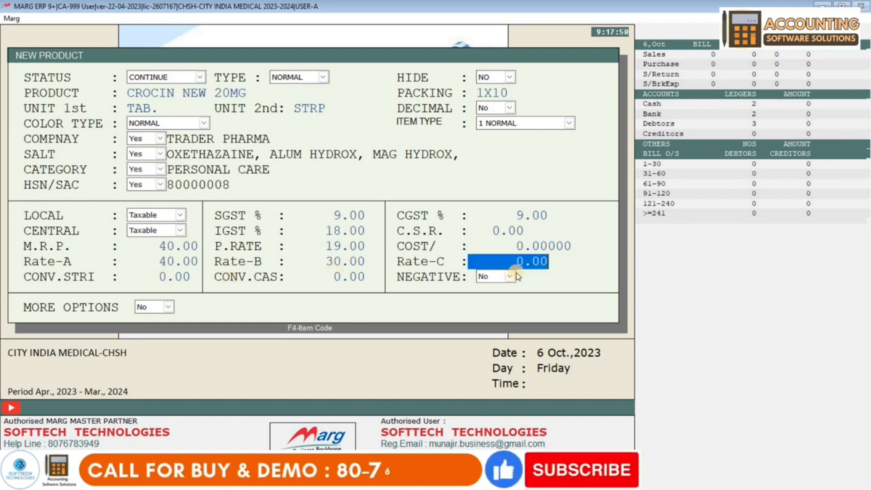
key(Return)
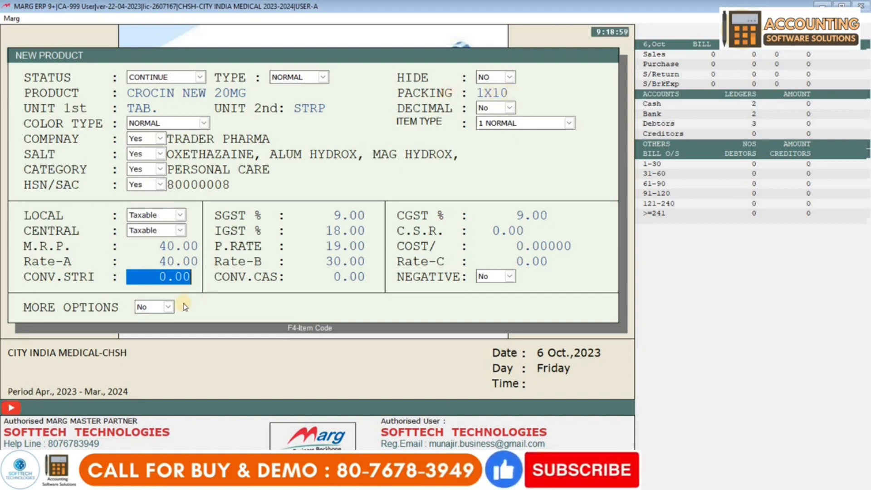
Accept zero for the strip and case conversions, keep the remaining options at No and save the new product
key(Return)
key(Return)
key(Return)
key(Return)
key(Return)
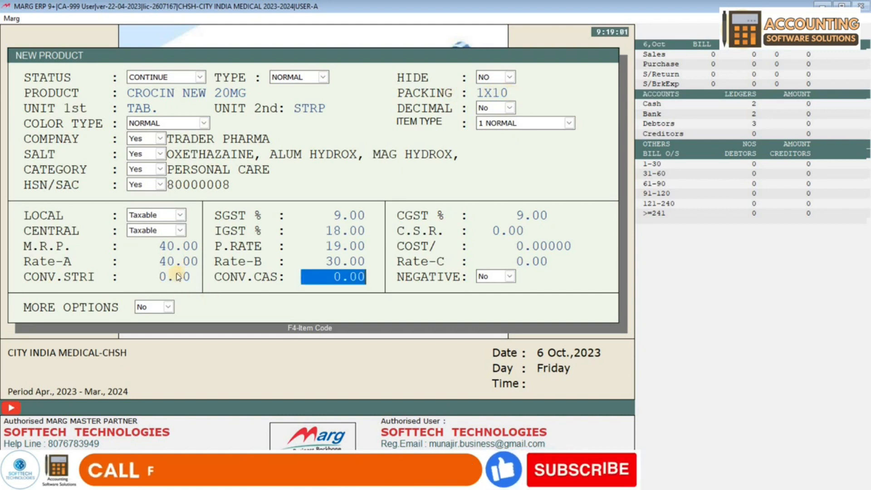
key(Escape)
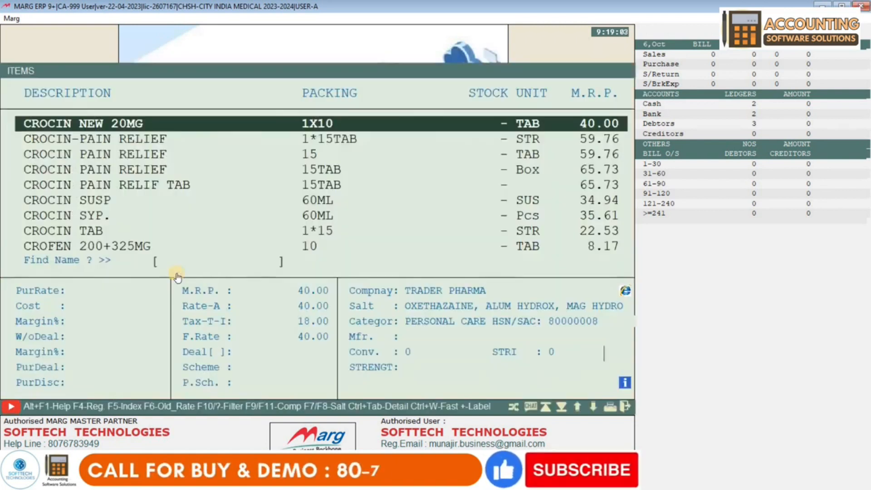
Start a new sale bill and add CROCIN NEW 20MG as its first item
key(Escape)
key(Return)
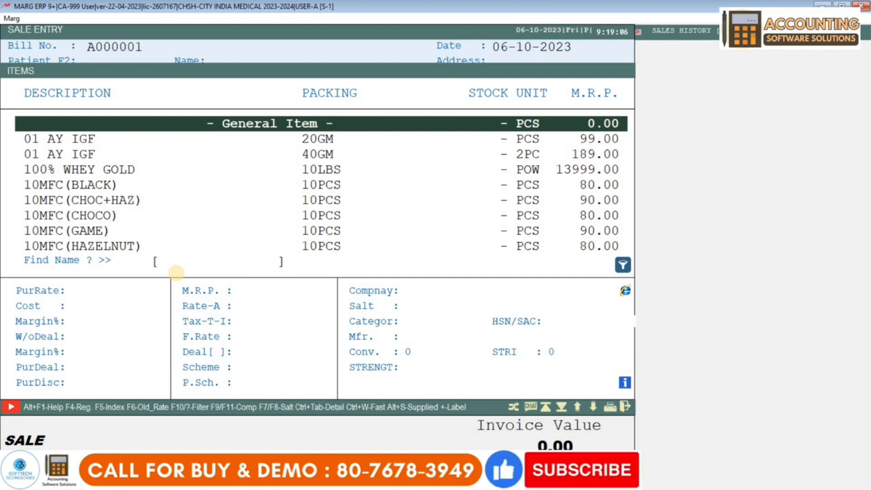
text(CR)
text(OCINNEW)
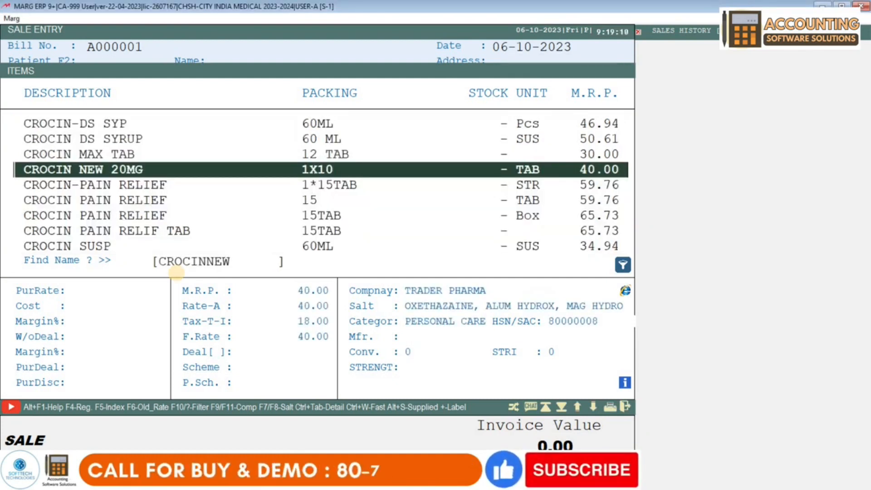
key(Return)
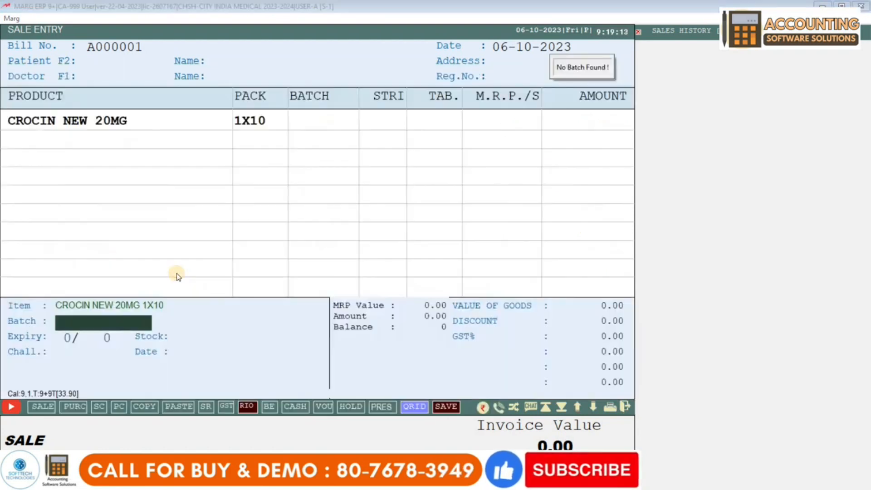
Enter batch GSFFG, expiry February 2026 and a quantity of 5 tablets for the item, and exit the bill without saving
text(GSFFG)
key(Return)
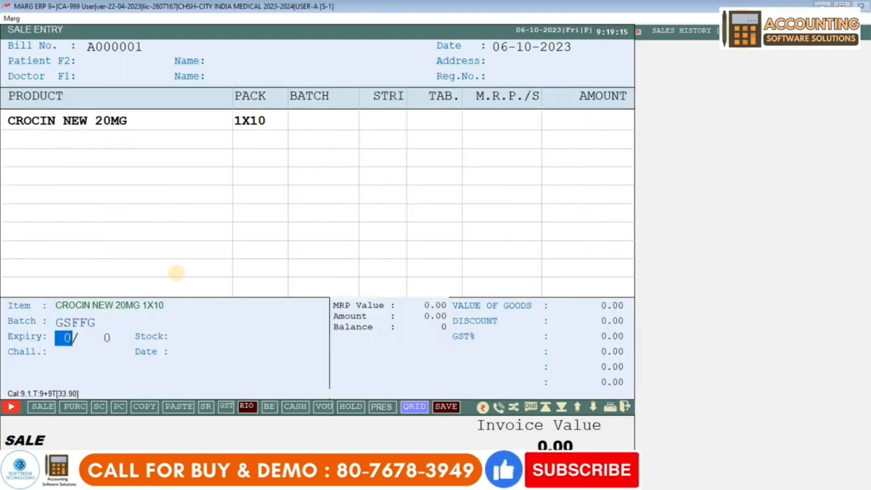
text(2)
key(Return)
text(26)
key(Return)
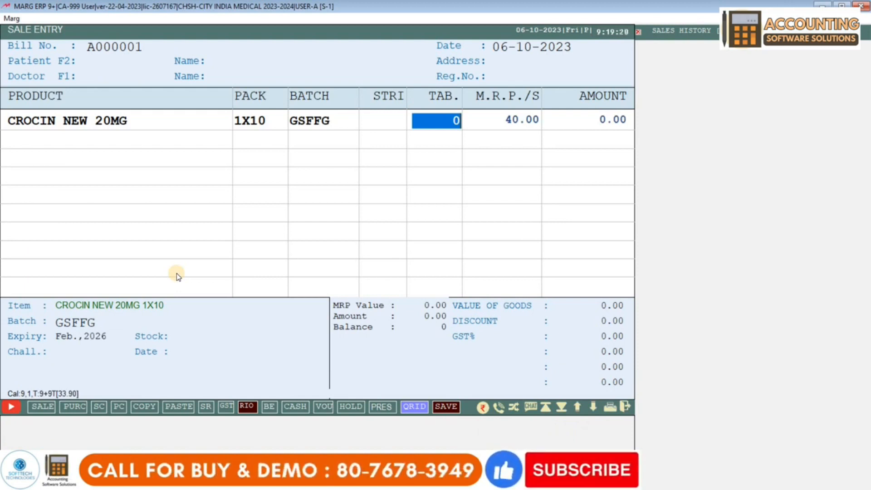
text(5)
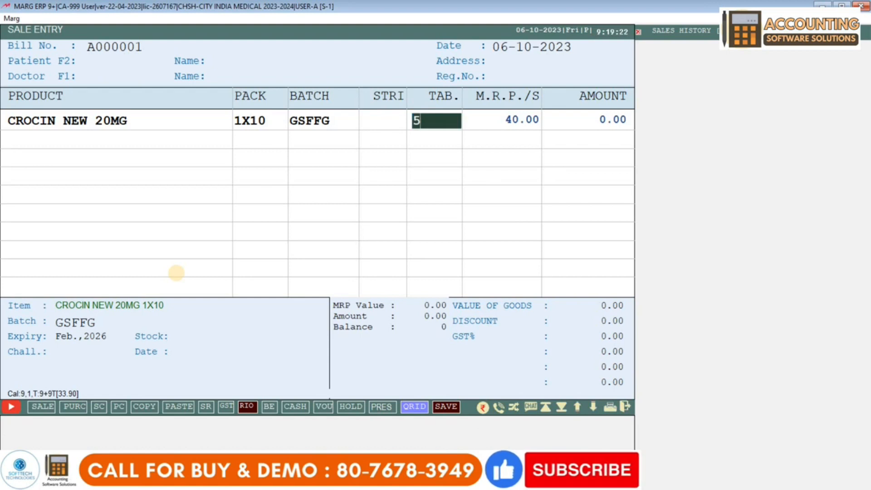
key(Return)
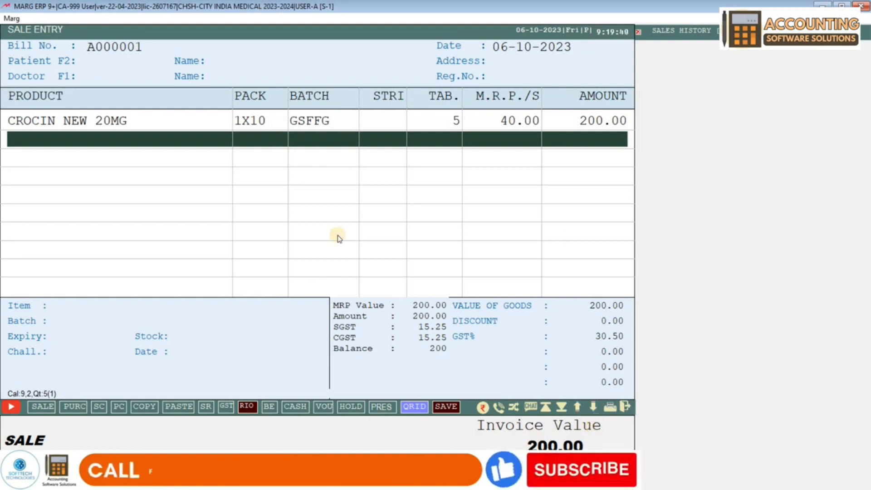
key(Escape)
key(Return)
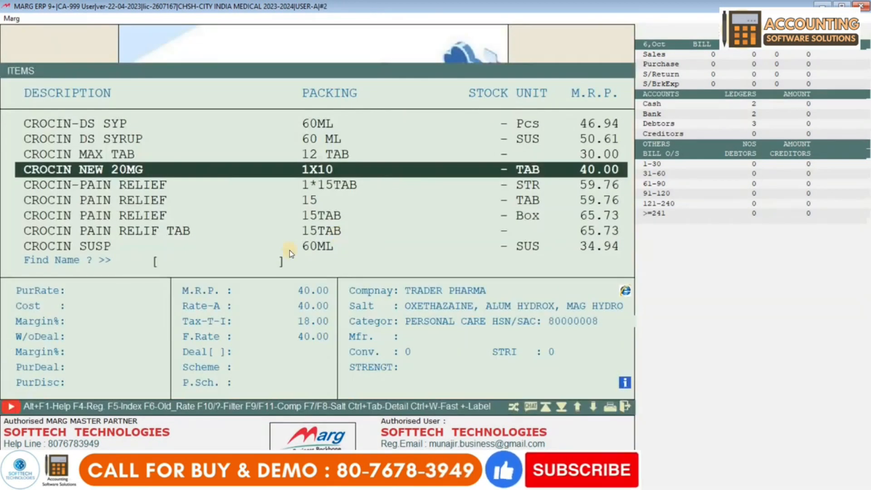
Modify CROCIN NEW 20MG to a strip conversion of 10, keep packing 1X10, confirm the conversion change and save the product
key(Return)
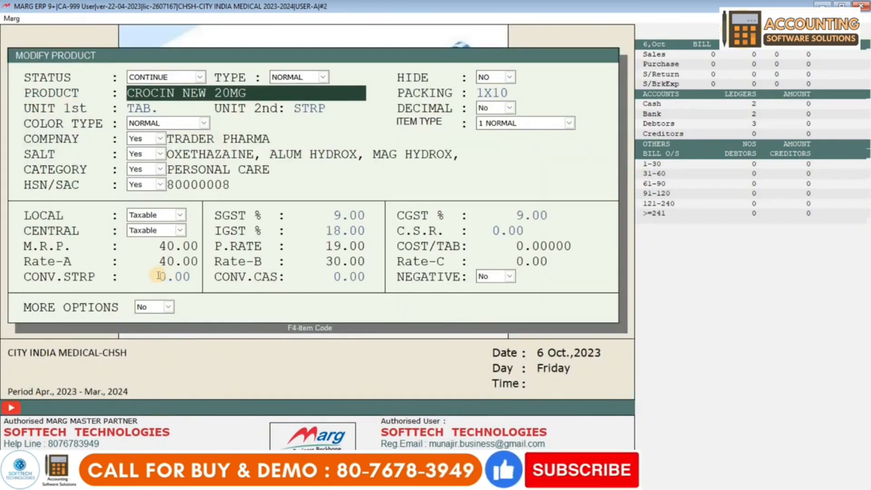
click(159, 275)
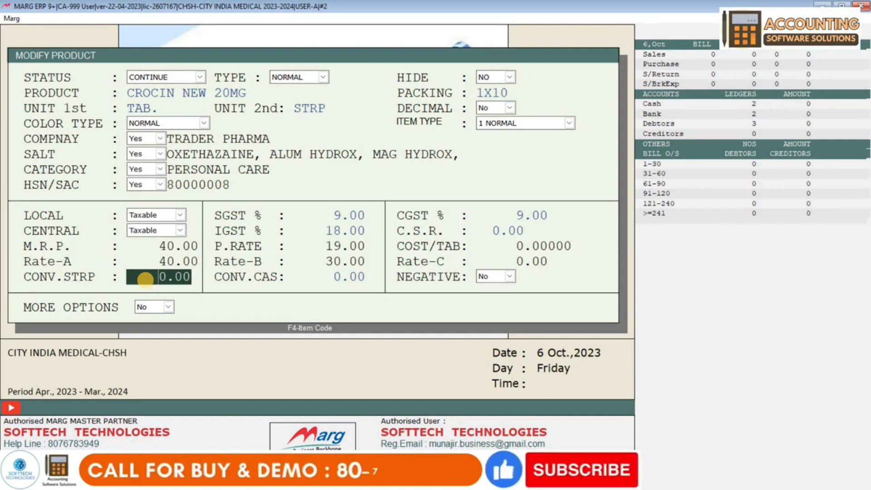
key(BackSpace)
key(BackSpace)
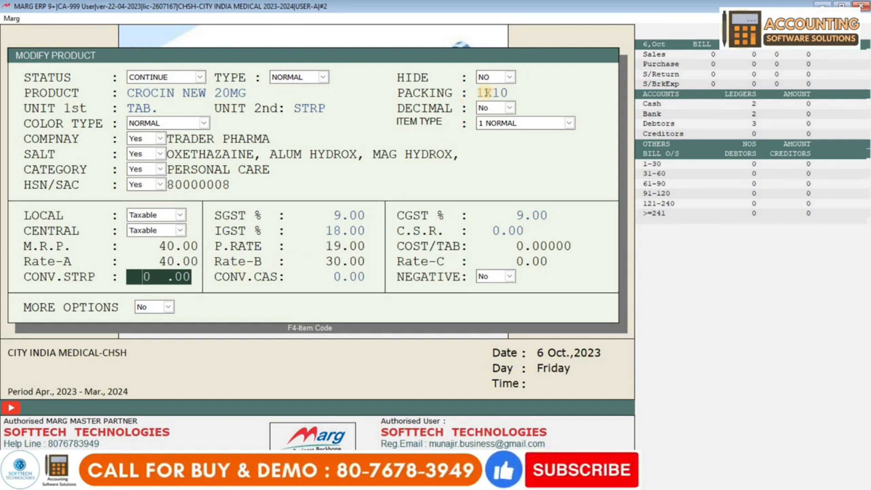
click(510, 92)
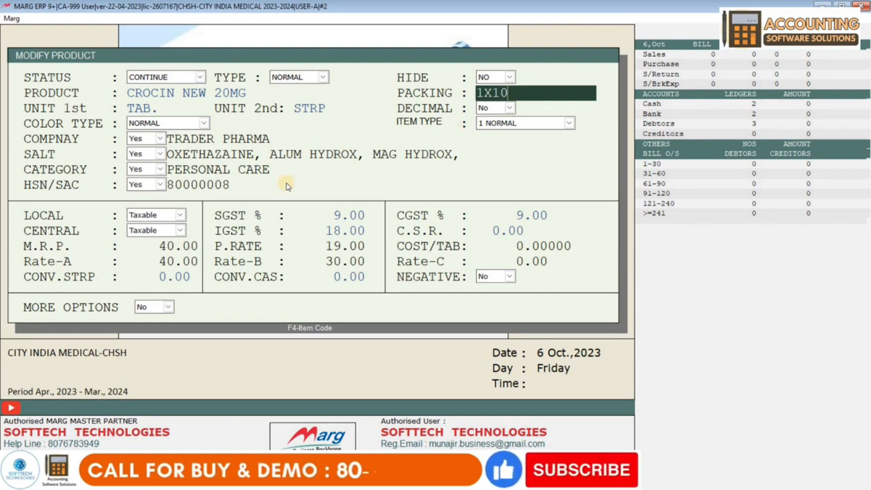
click(151, 278)
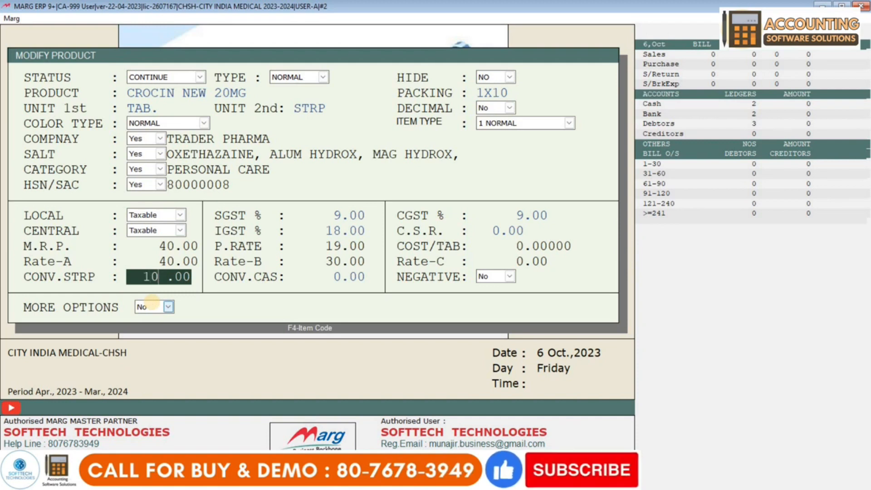
key(Return)
key(Return)
key(Return)
key(Return)
key(Return)
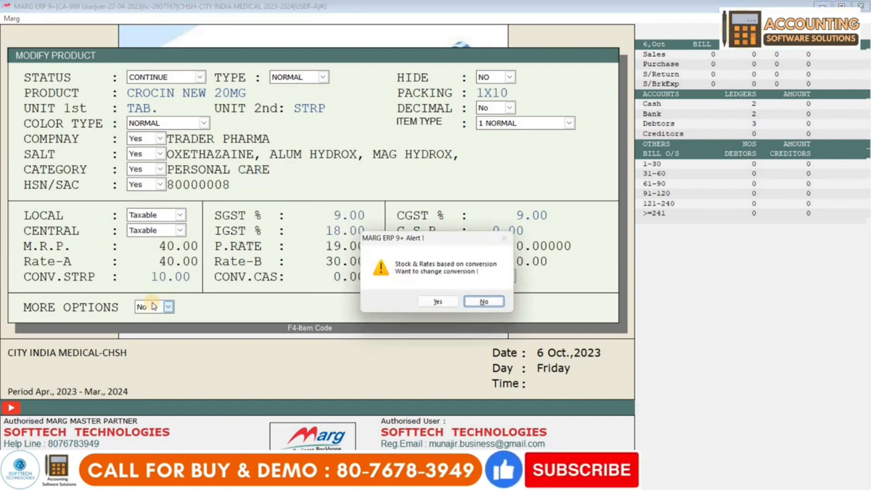
click(433, 301)
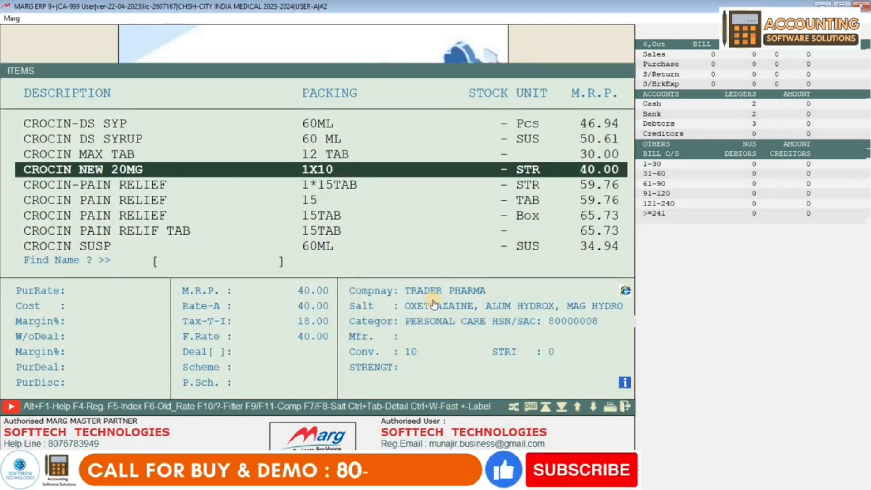
Start another sale bill and add CROCIN NEW 20MG without a batch number
key(Escape)
key(Return)
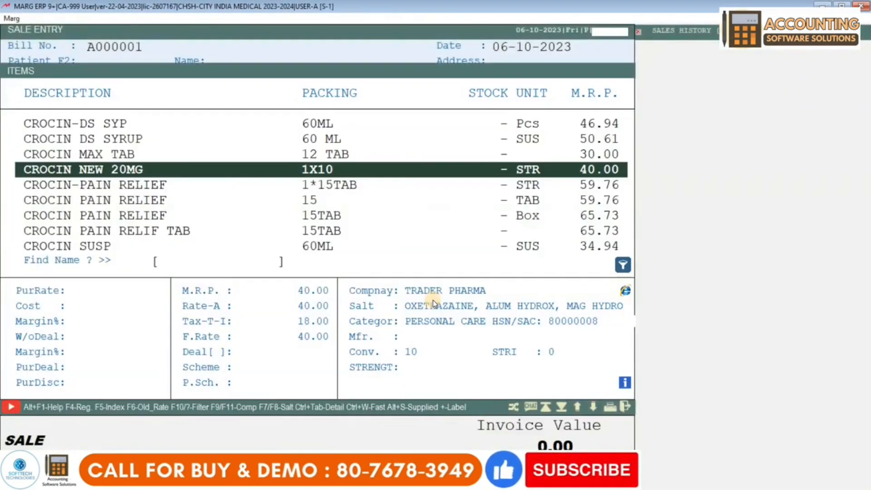
key(Return)
key(Return)
key(Return)
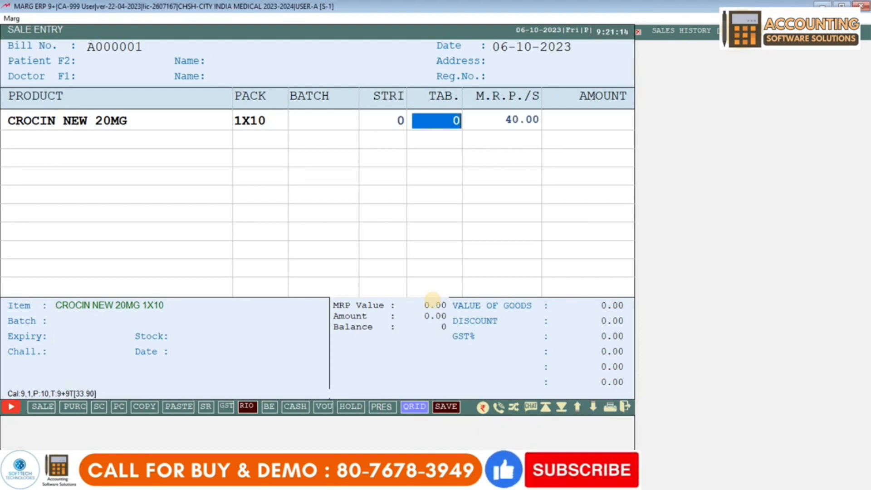
Enter a quantity of 5 tablets with zero strips for the billed item, and exit the bill without saving
key(Left)
key(Return)
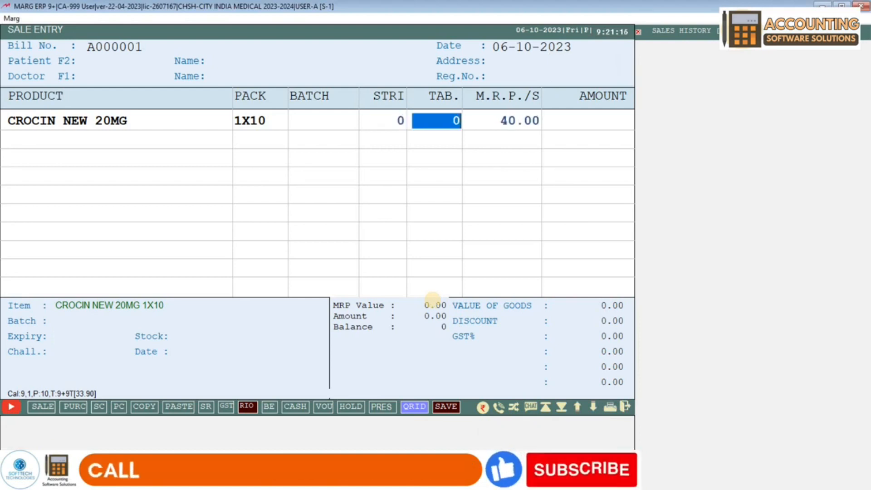
text(5)
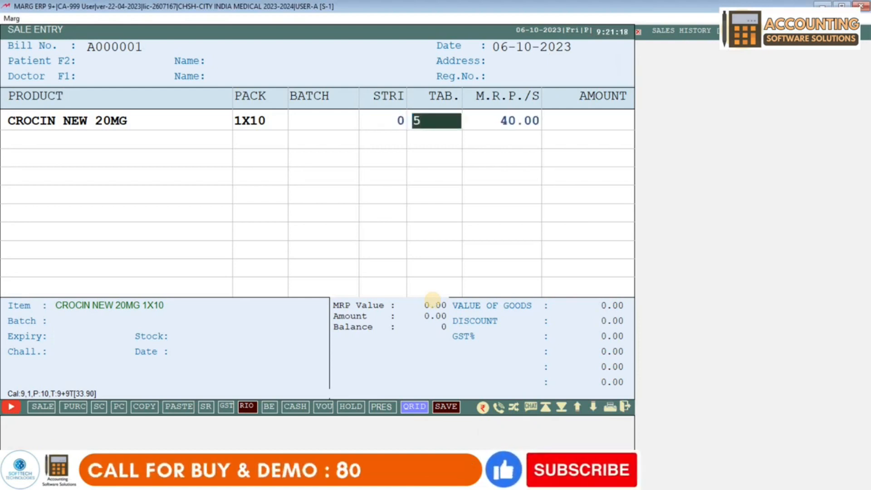
key(Return)
key(Return)
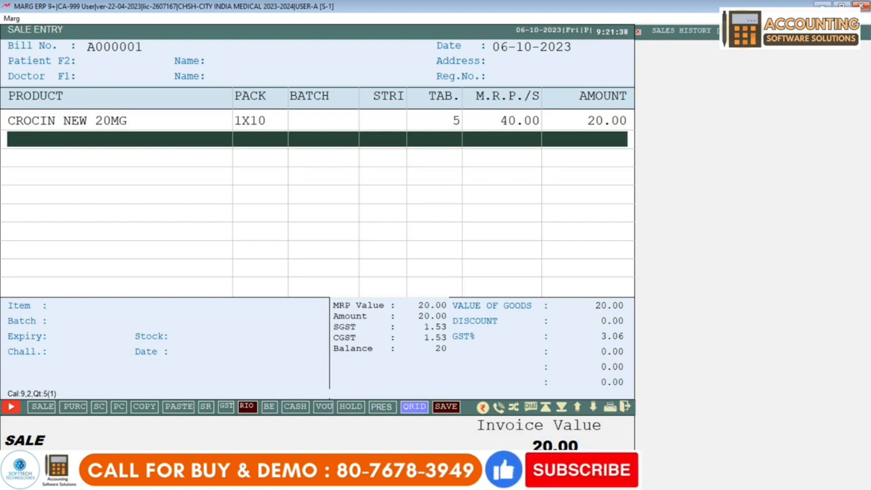
key(Escape)
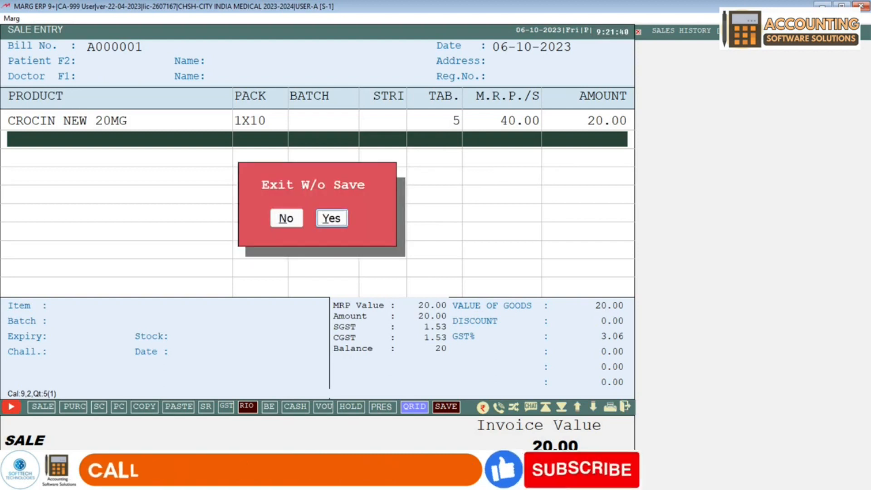
key(y)
key(Escape)
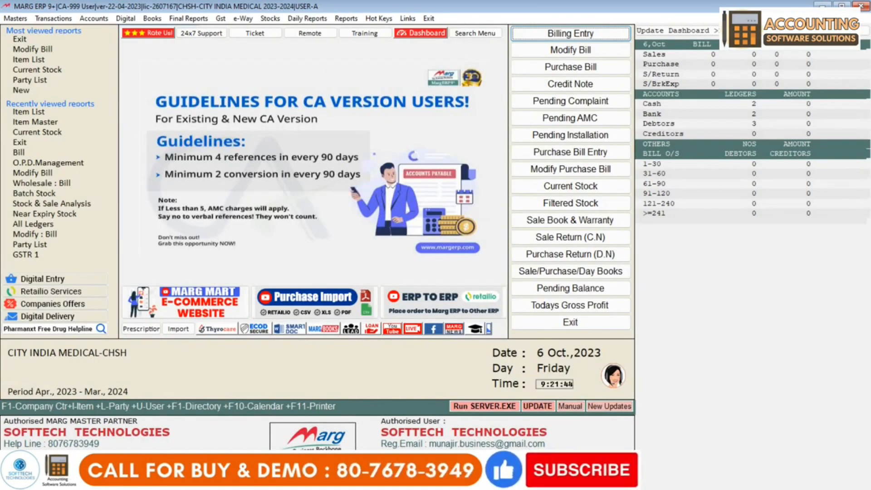
Open CROCIN DS SYRUP from the item master to examine its conversion value, and close it without changes
key(ctrl+i)
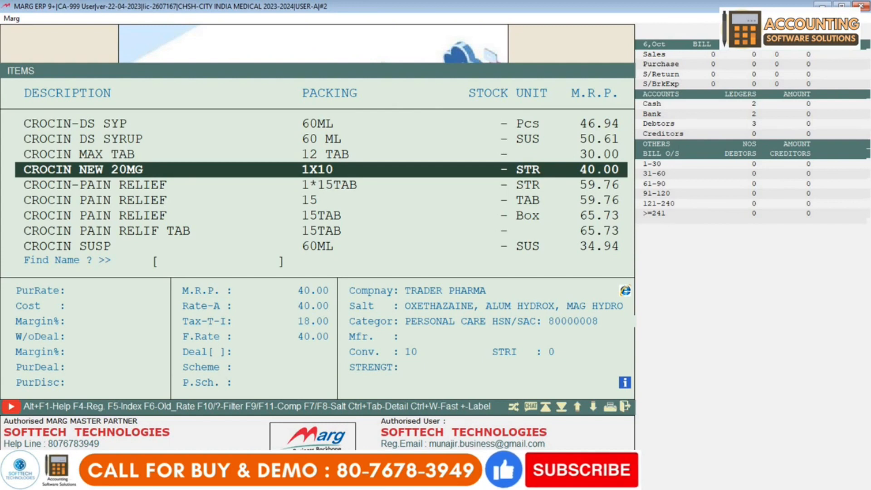
key(Up)
key(Up)
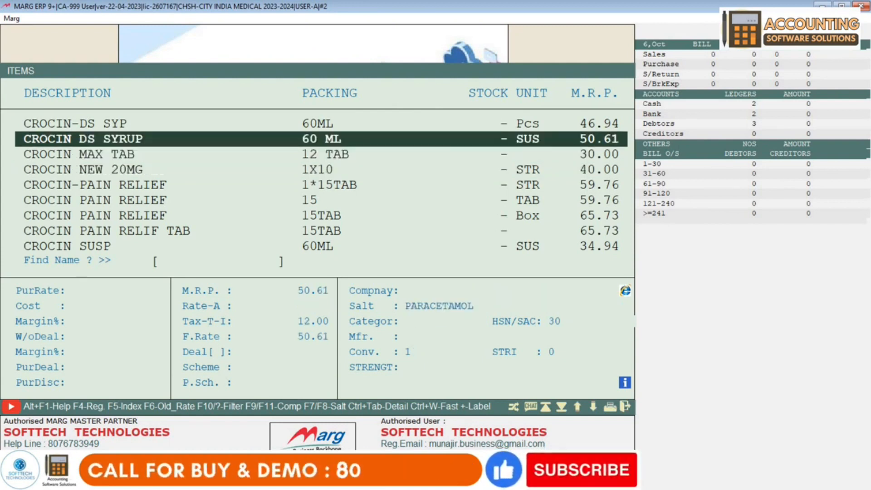
key(Return)
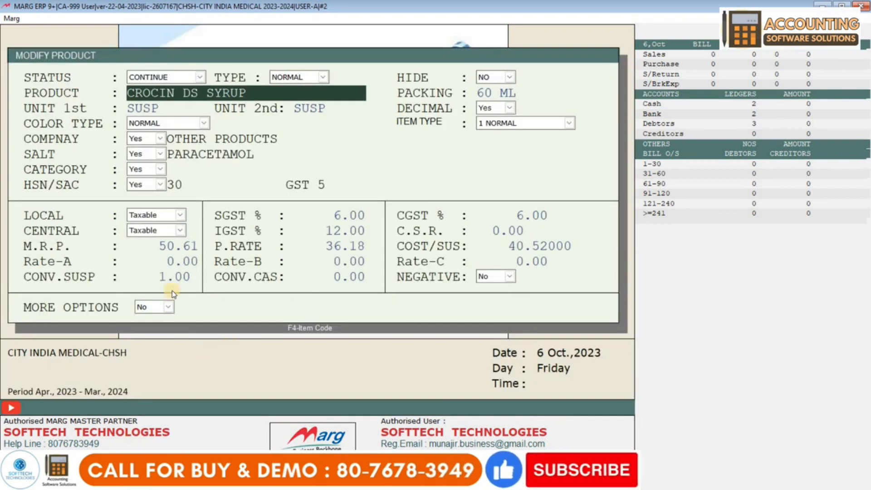
click(168, 278)
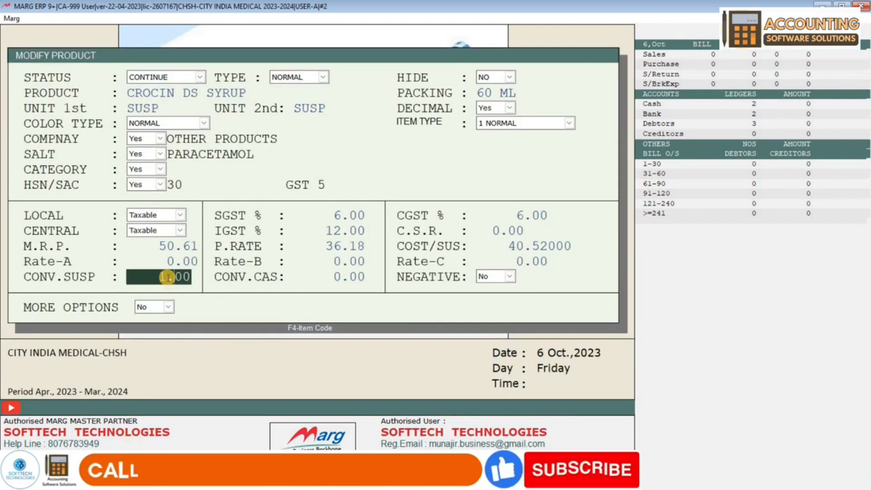
key(Escape)
key(Return)
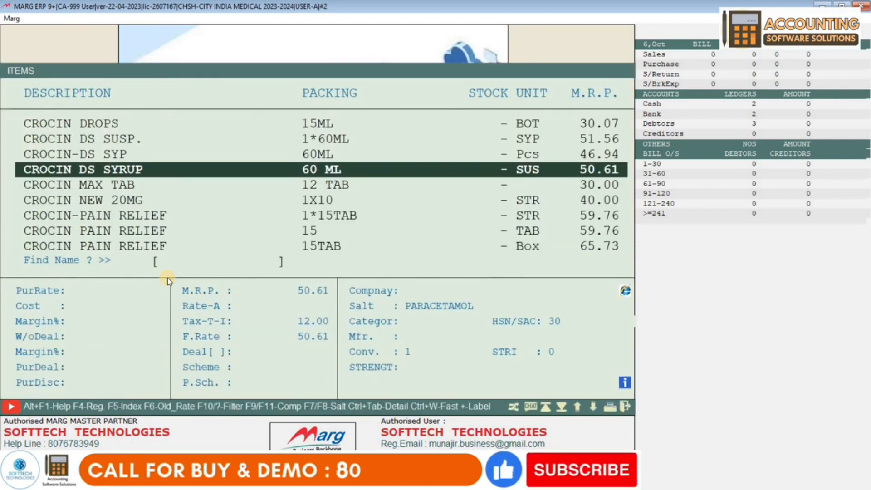
Select CROCIN-PAIN RELIEF with 1*15TAB packing in the item list to check its conversion
key(Down)
key(Down)
key(Down)
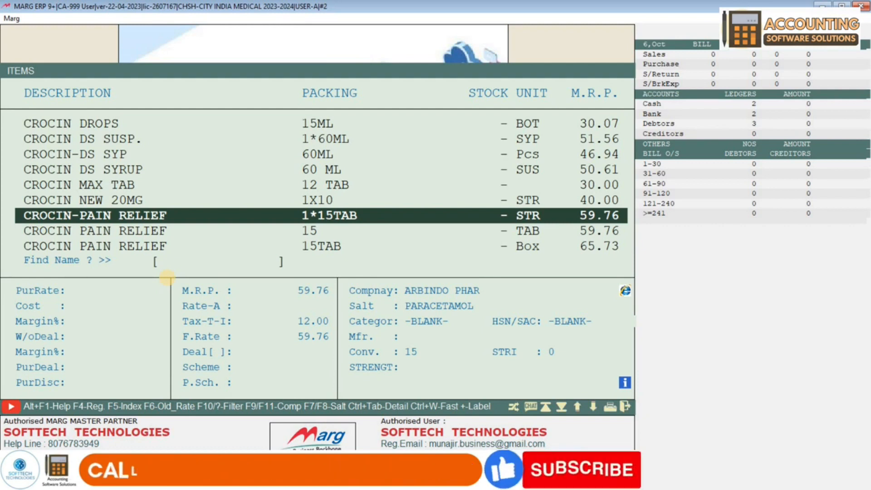
Open CROCIN NEW 20MG from the item list and rename the product as CROCIN CRO 20MG
key(Up)
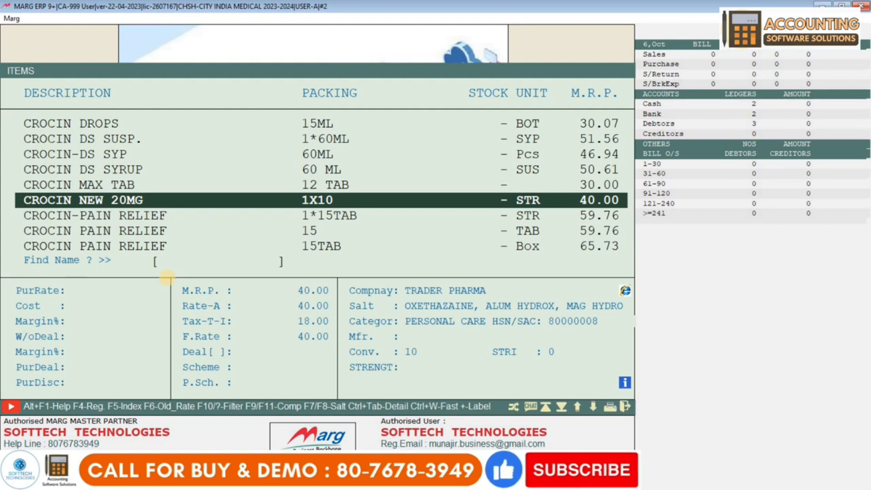
key(Return)
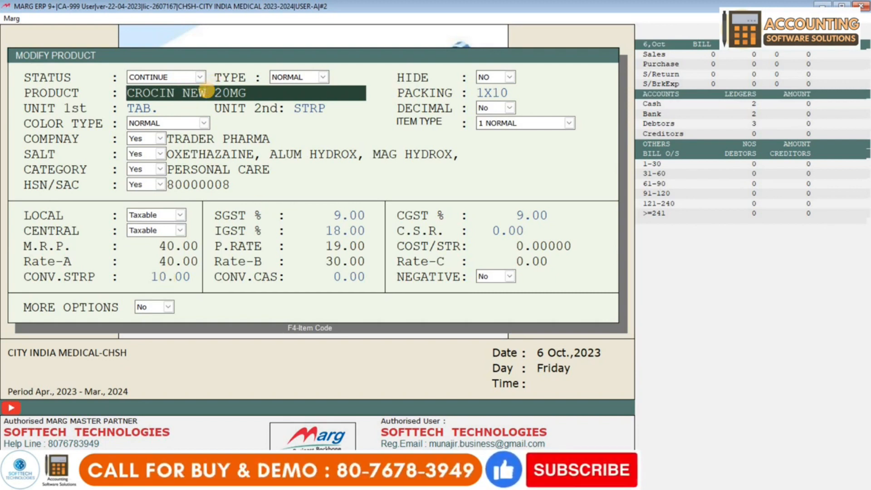
key(BackSpace)
key(BackSpace)
key(BackSpace)
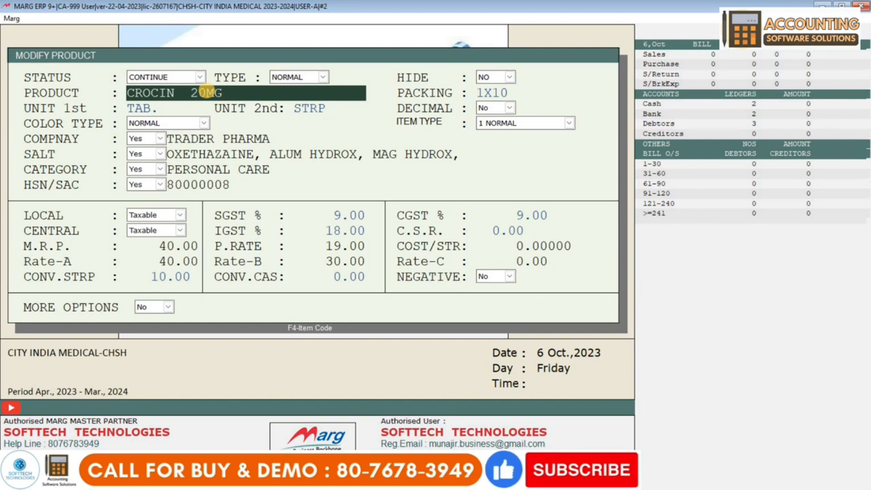
text(CRO)
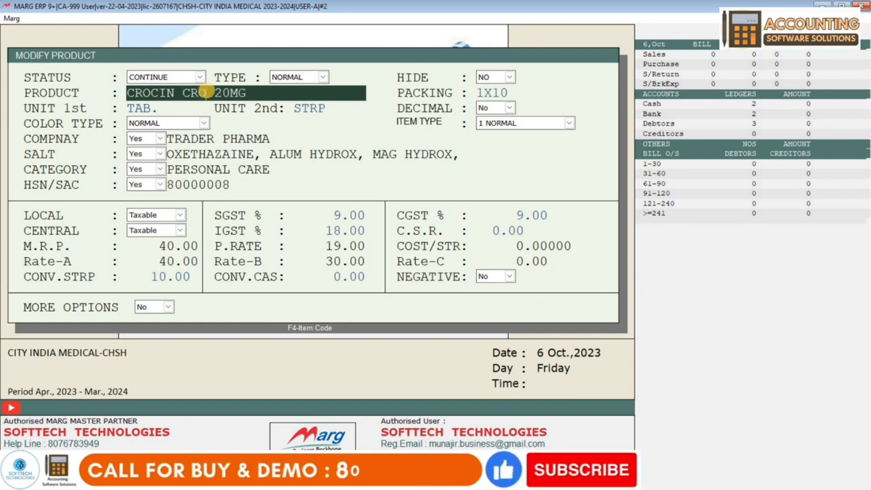
key(Return)
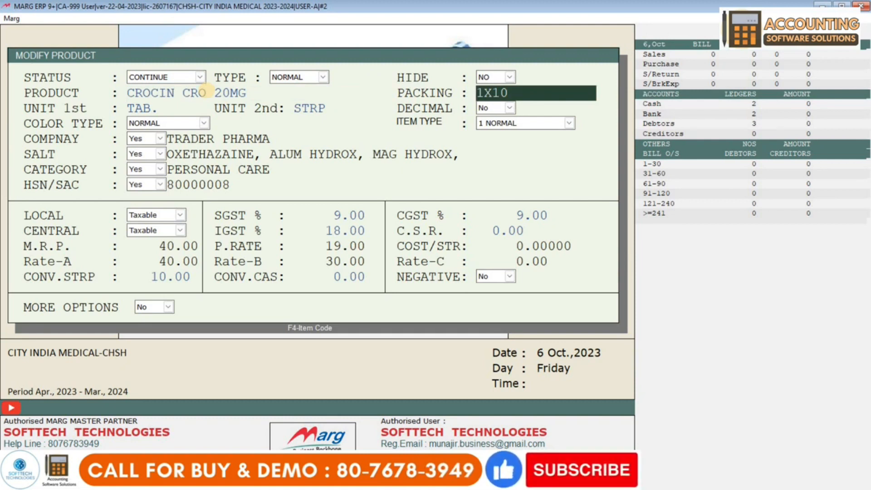
Accept the renamed product's packing, unit, company and tax fields as they are, and save the changes
key(Return)
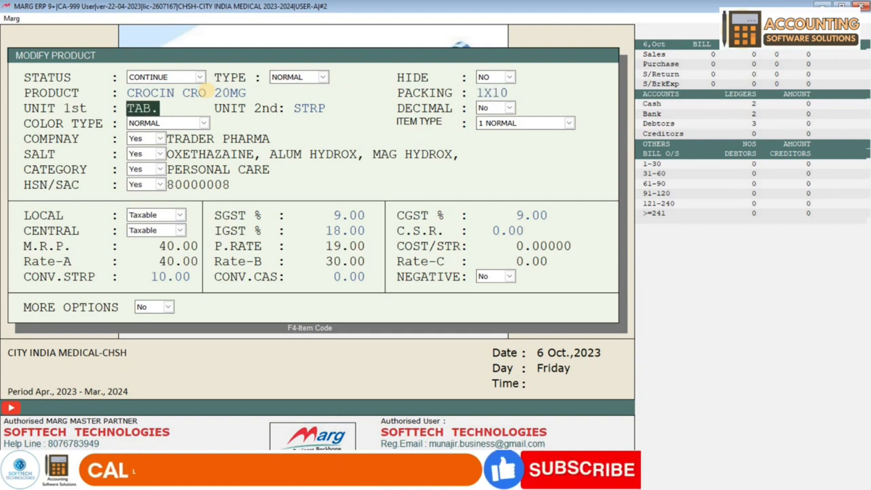
key(Return)
key(Return)
key(Return)
key(Return)
key(Return)
key(Return)
key(Return)
key(Return)
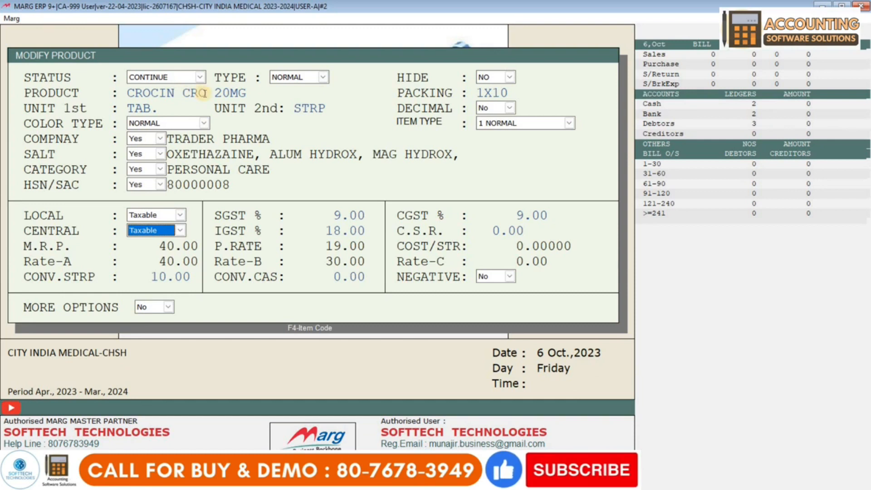
click(203, 93)
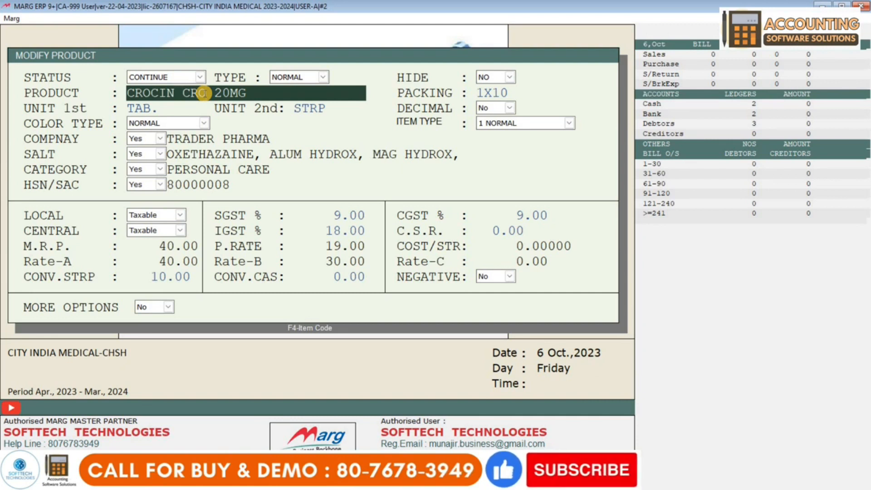
key(Escape)
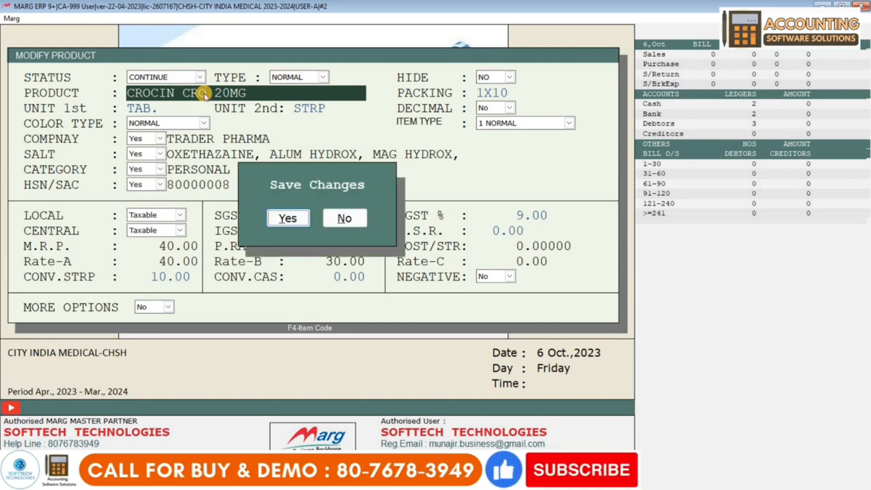
key(Return)
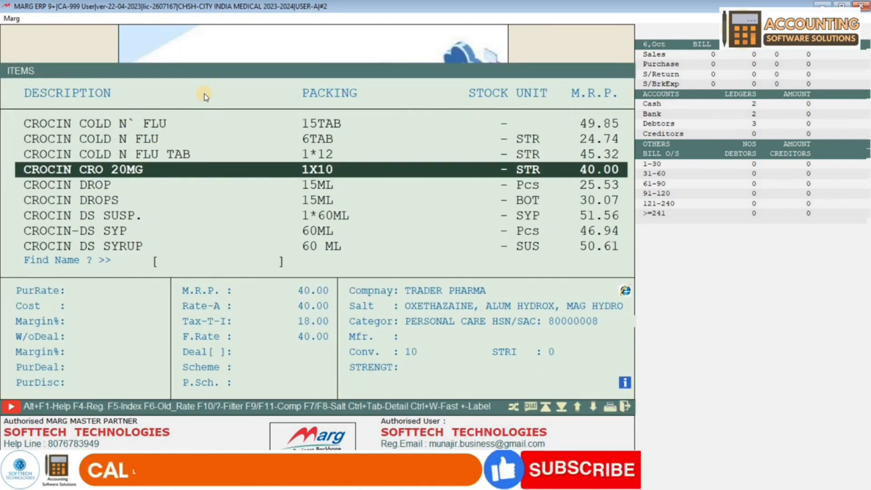
Reopen CROCIN CRO 20MG for modification and set More Options to Yes
key(Up)
key(Down)
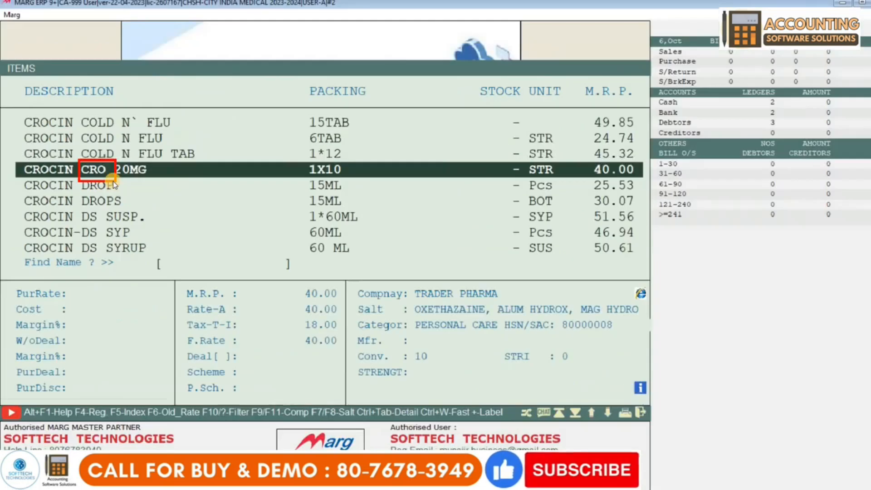
click(170, 199)
key(Up)
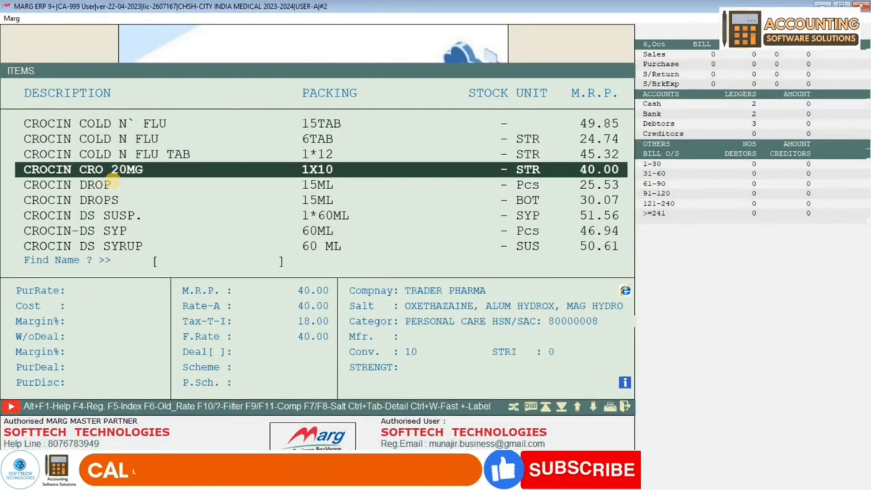
key(Return)
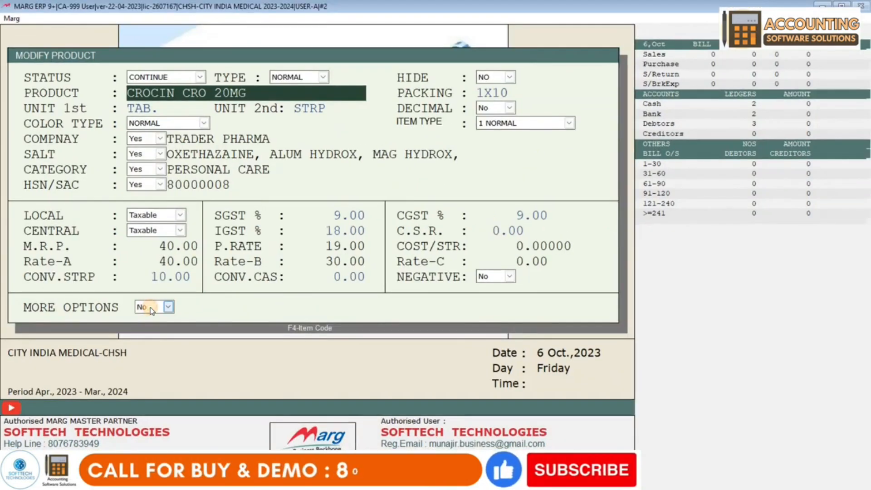
click(271, 317)
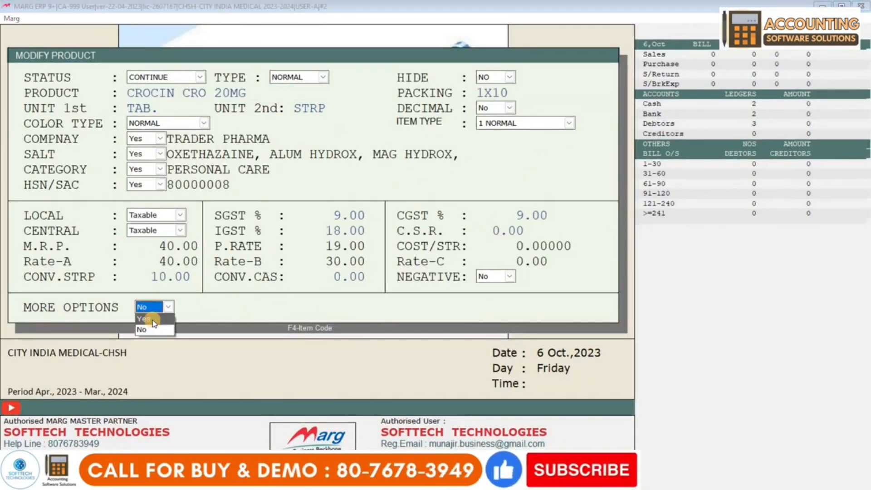
click(153, 321)
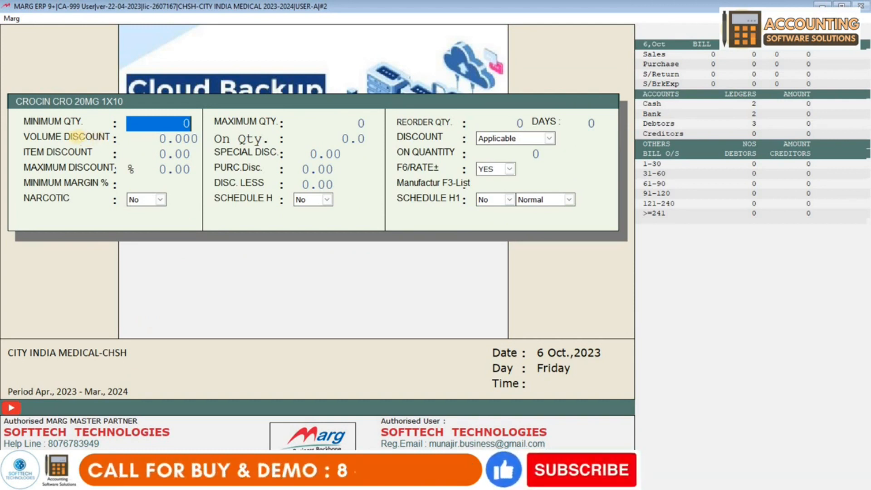
Set the minimum quantity to 20, maximum quantity to 25, and reorder quantity to 40 with 7 days
text(20)
key(Return)
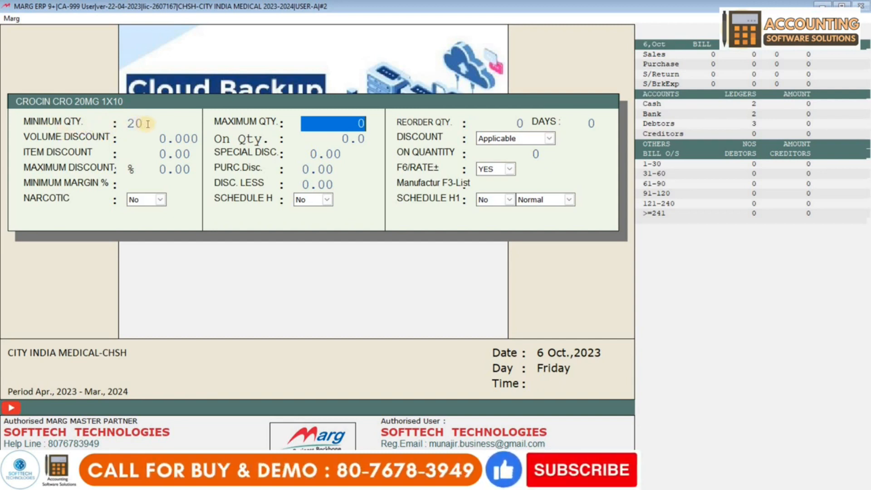
text(2)
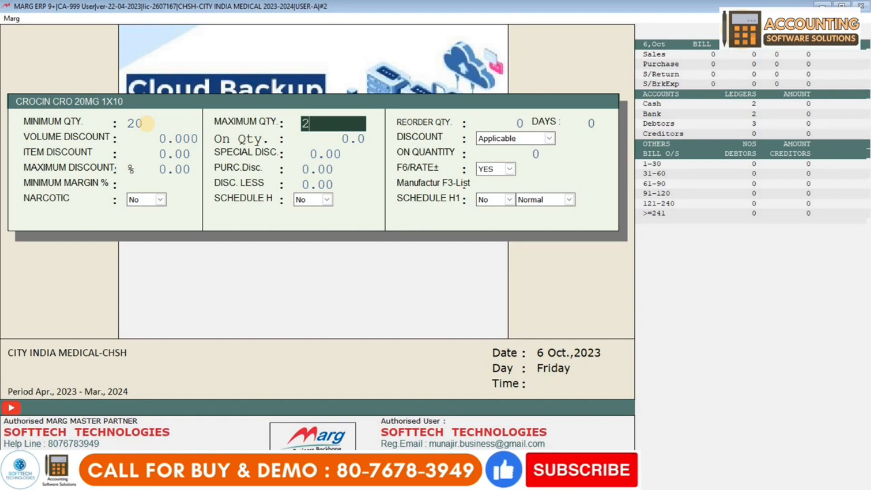
text(5)
key(Return)
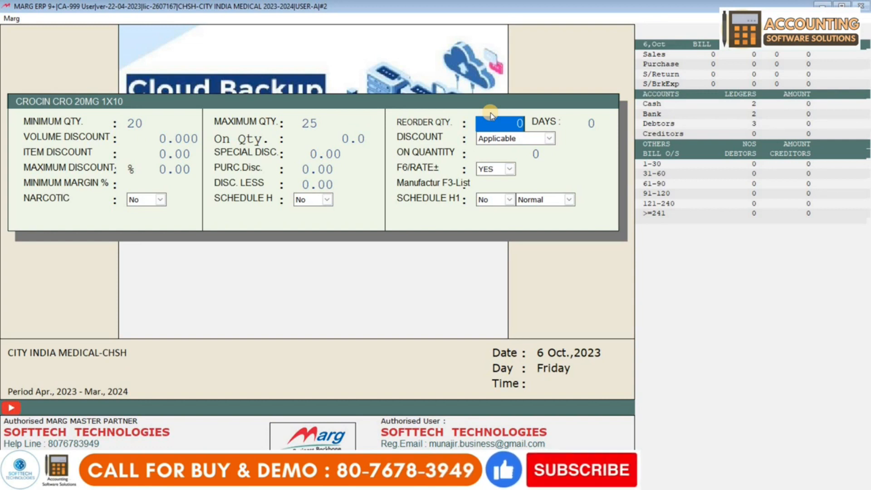
text(40)
key(Return)
text(7)
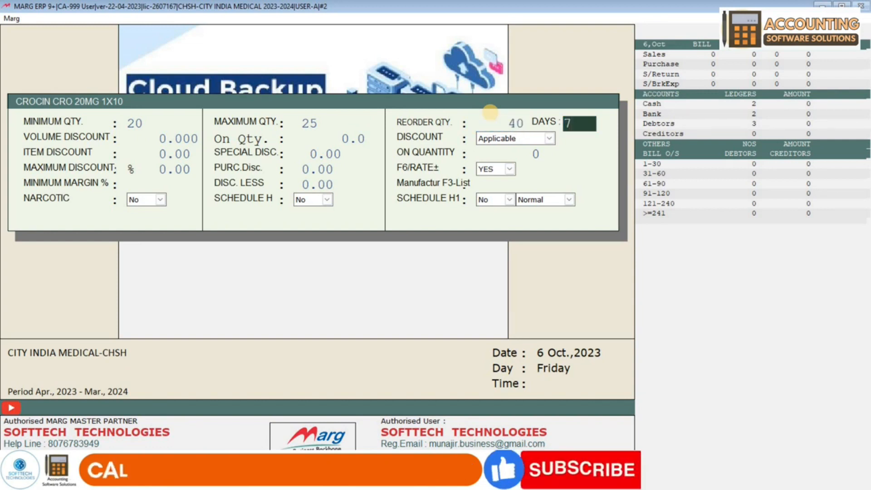
key(Return)
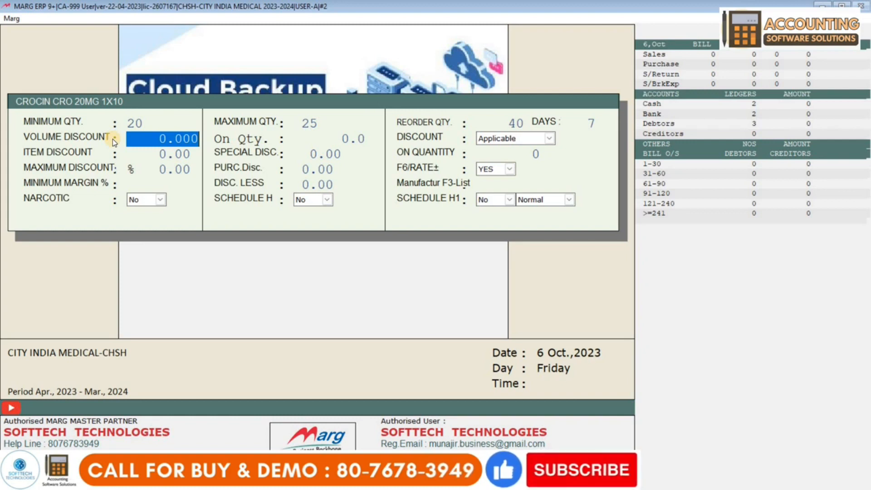
Set the product's volume discount to 10 on a quantity of 5
text(2    .)
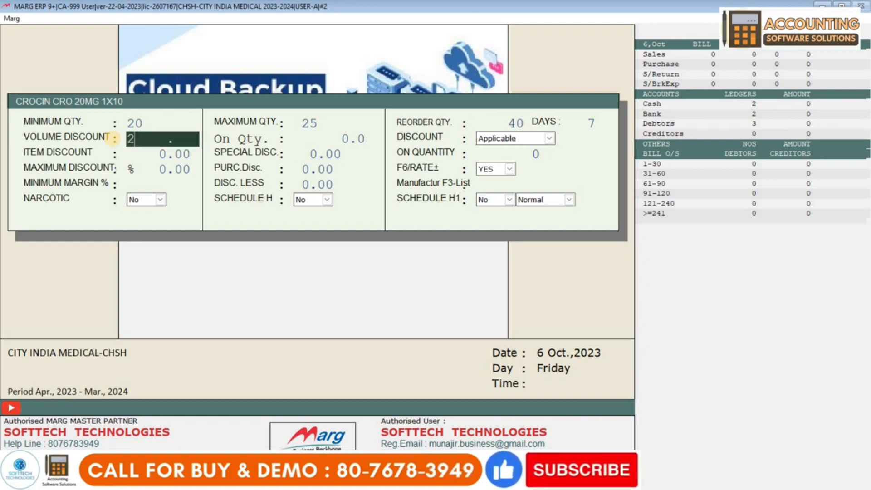
key(Return)
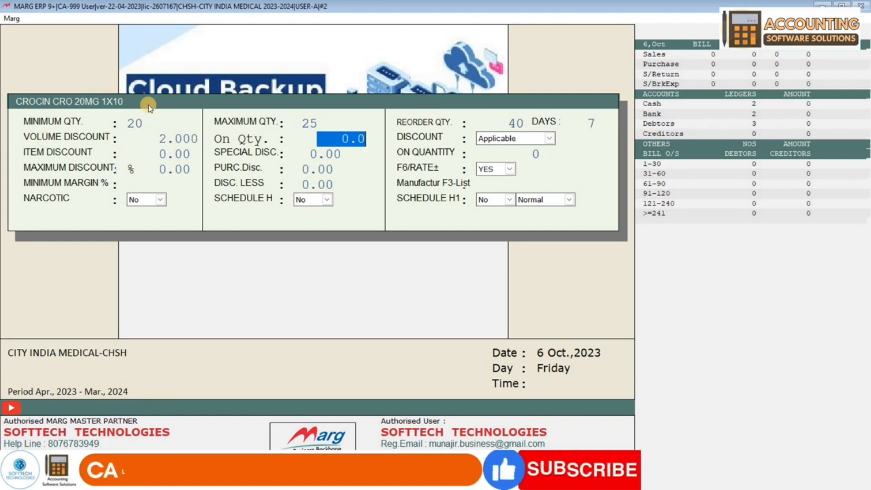
click(157, 141)
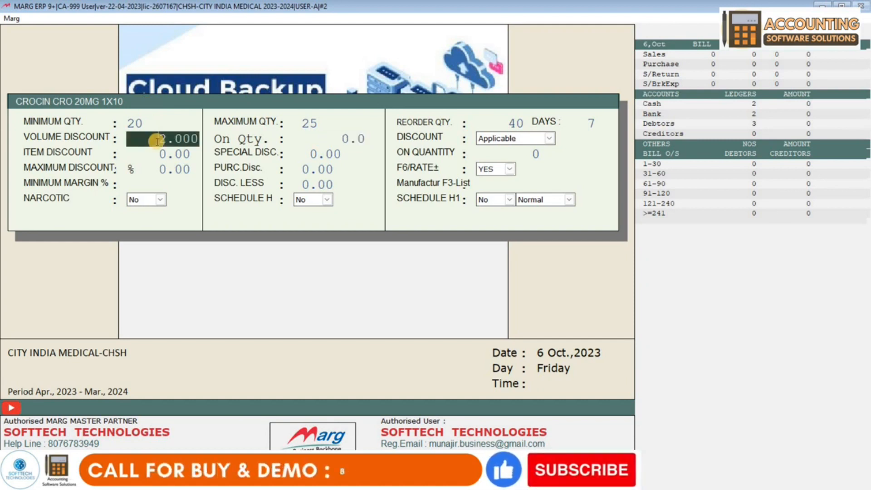
text(10)
key(Return)
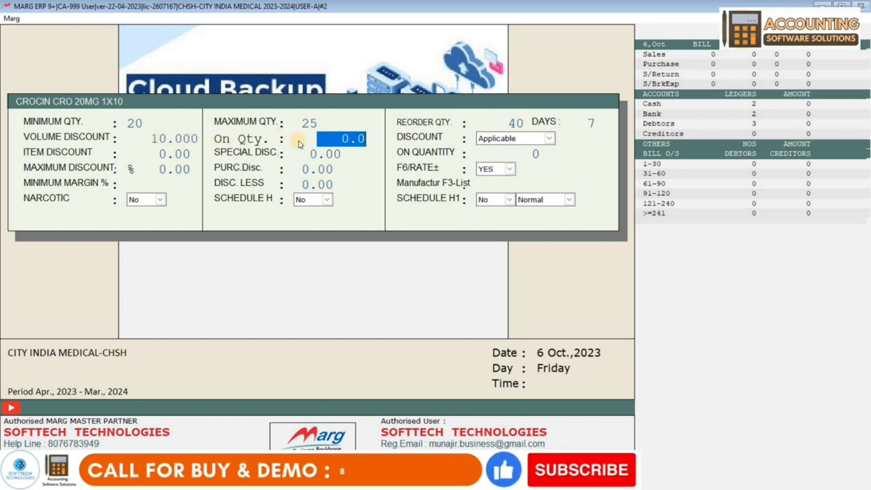
text(5    .)
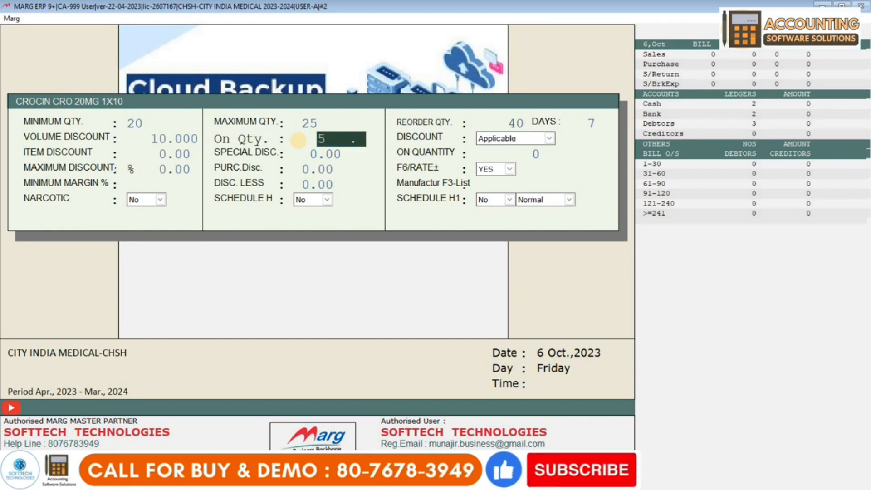
key(Return)
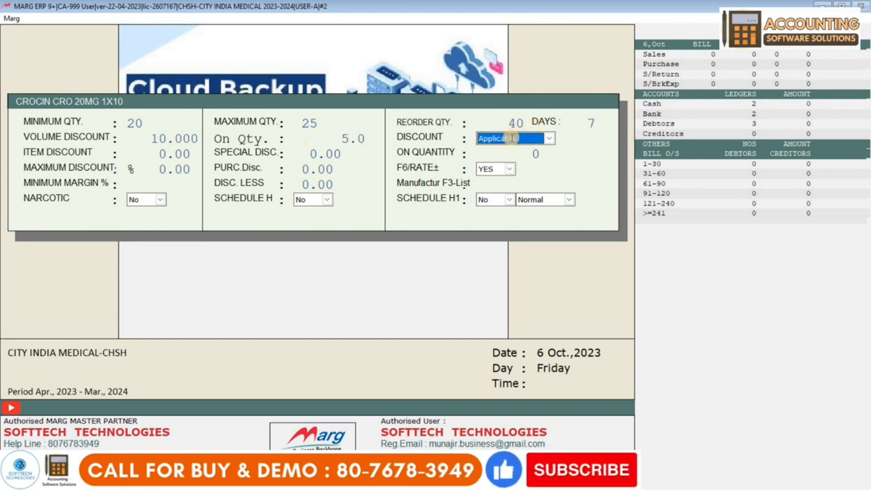
Choose Applicable as the discount setting and set the item discount to 3
click(549, 139)
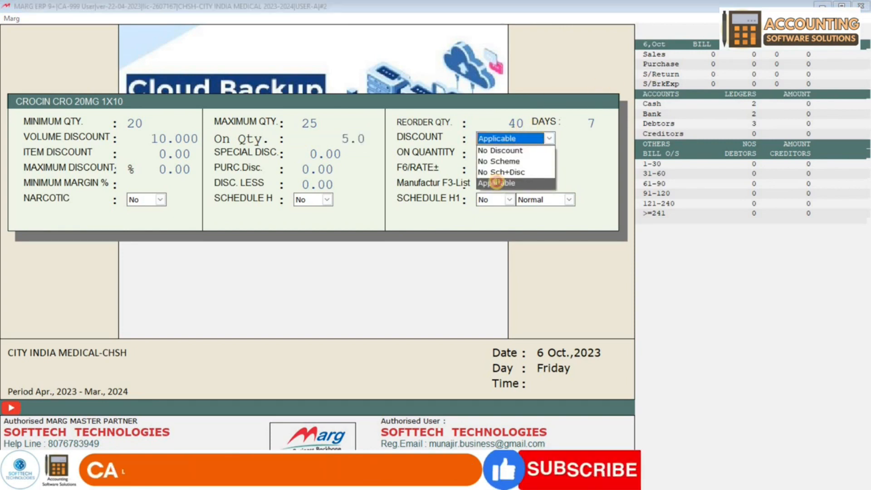
click(498, 182)
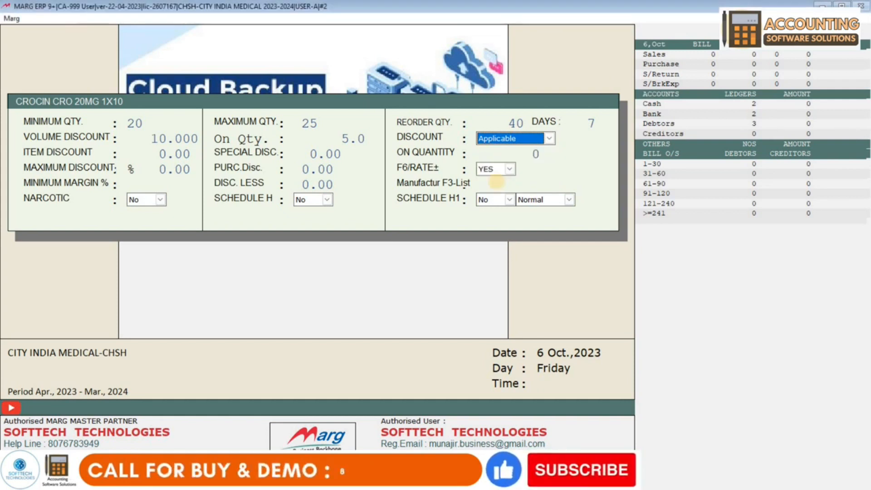
key(Return)
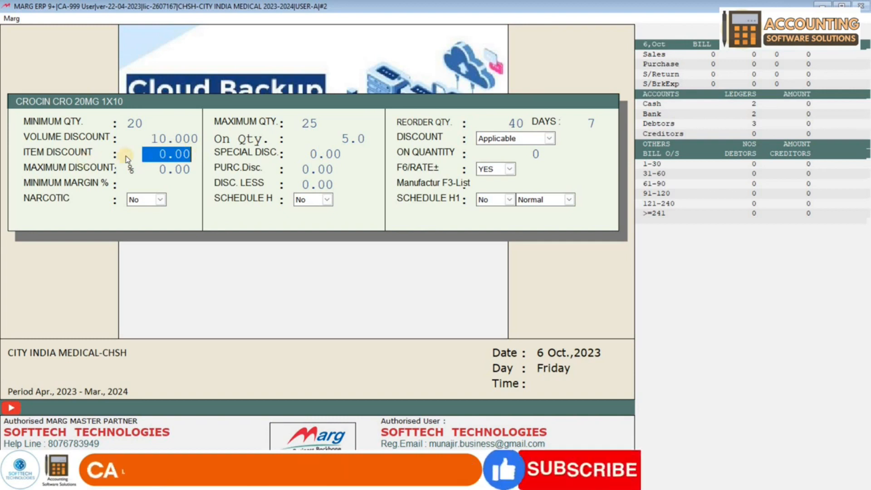
text(3 .)
key(Return)
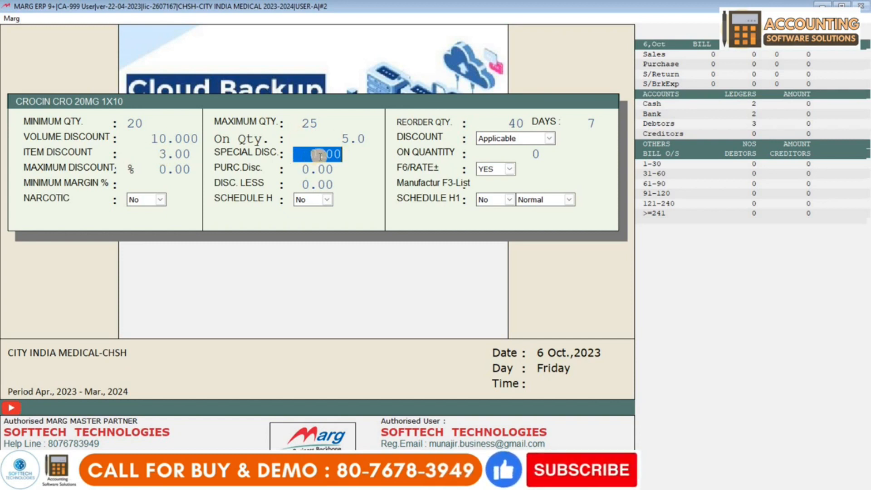
Set the special discount to 10 on a quantity of 10
click(166, 139)
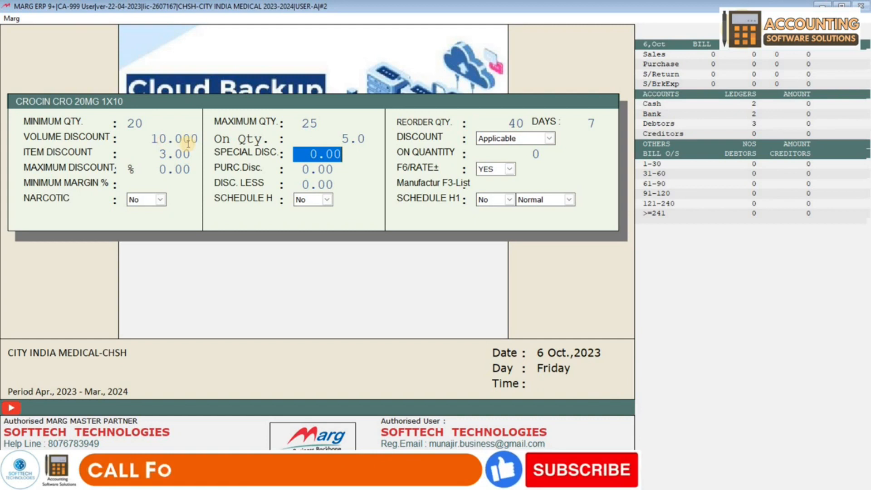
click(312, 154)
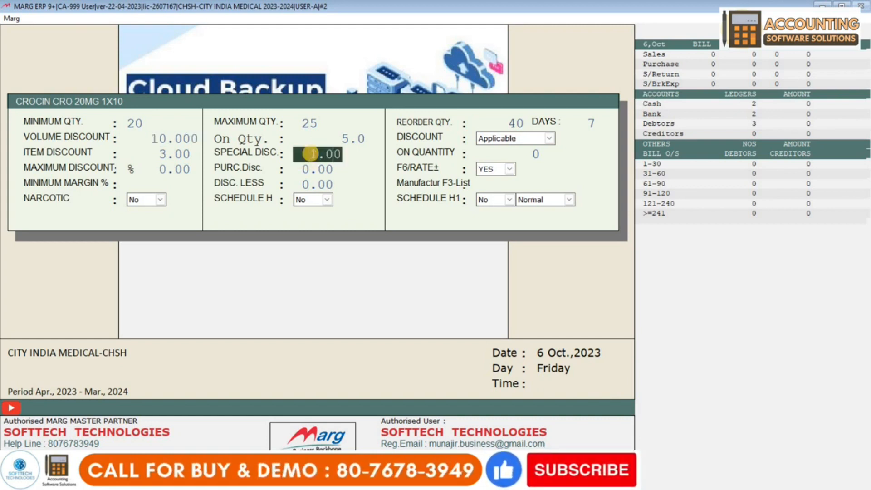
text(10)
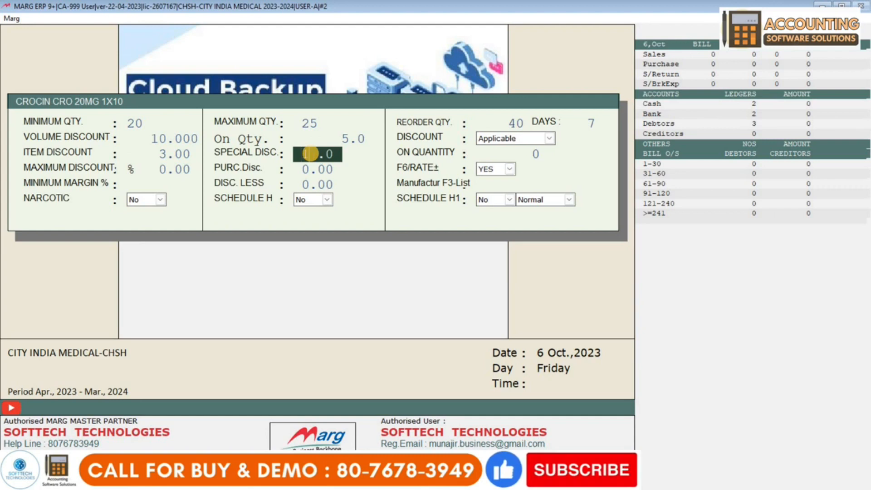
key(Return)
text(1)
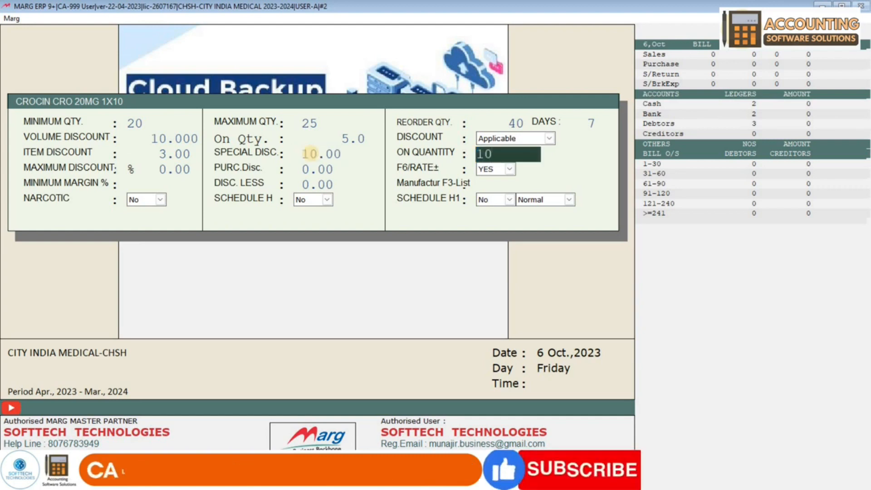
key(Return)
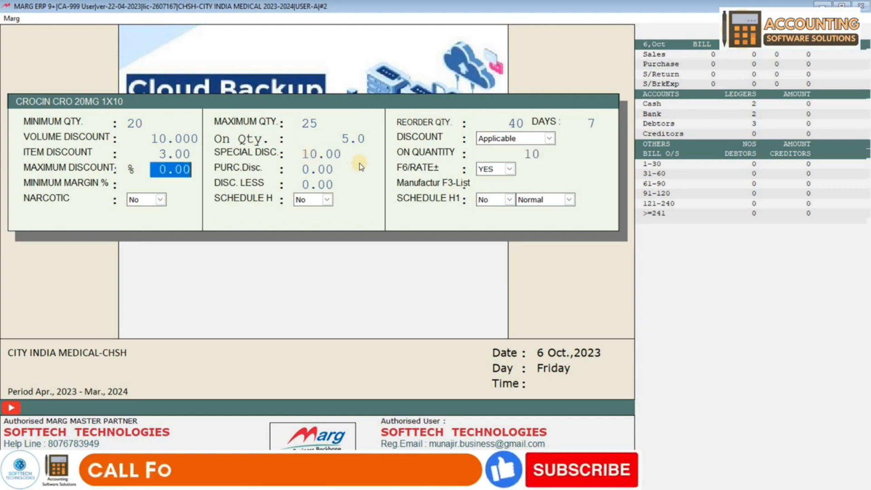
Set the product's maximum discount to 15%
click(158, 150)
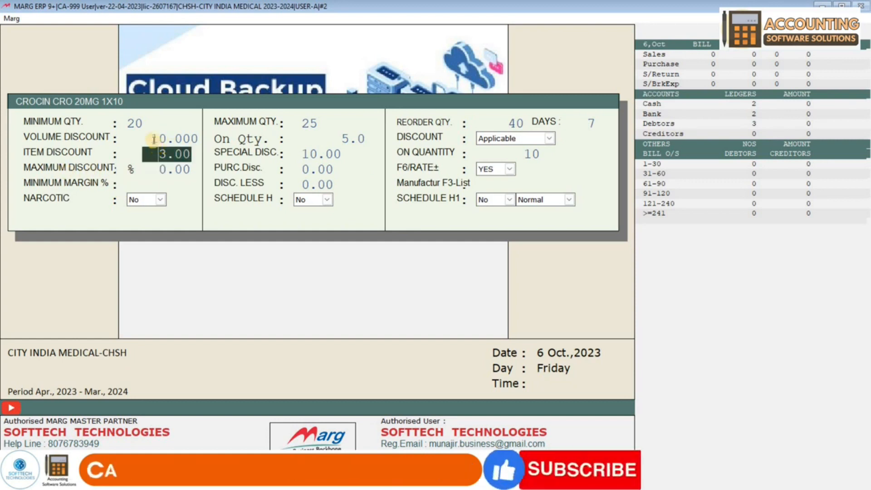
click(153, 139)
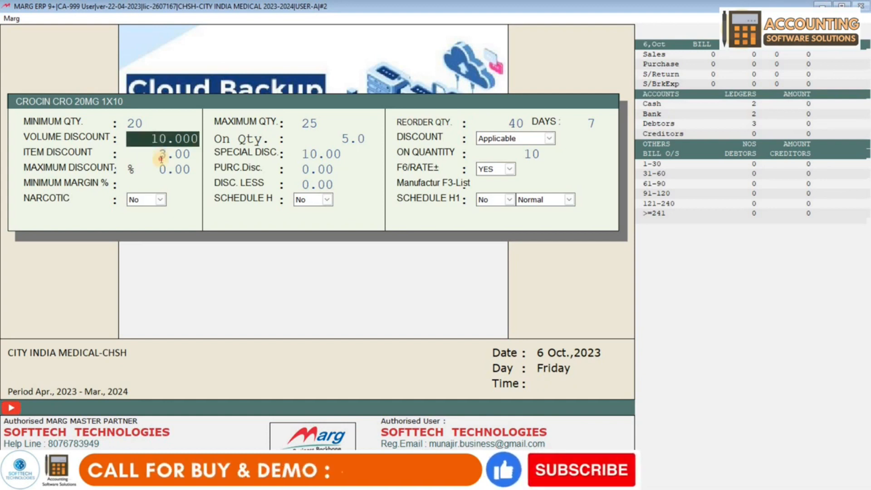
click(161, 159)
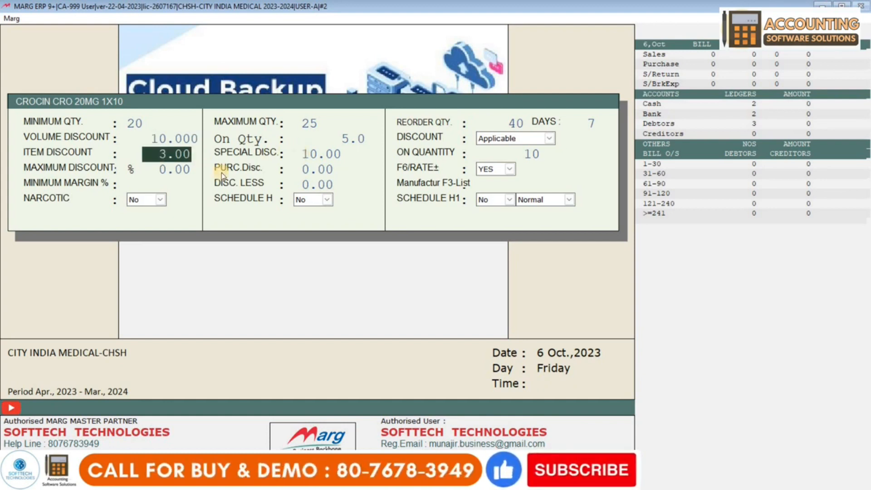
key(Return)
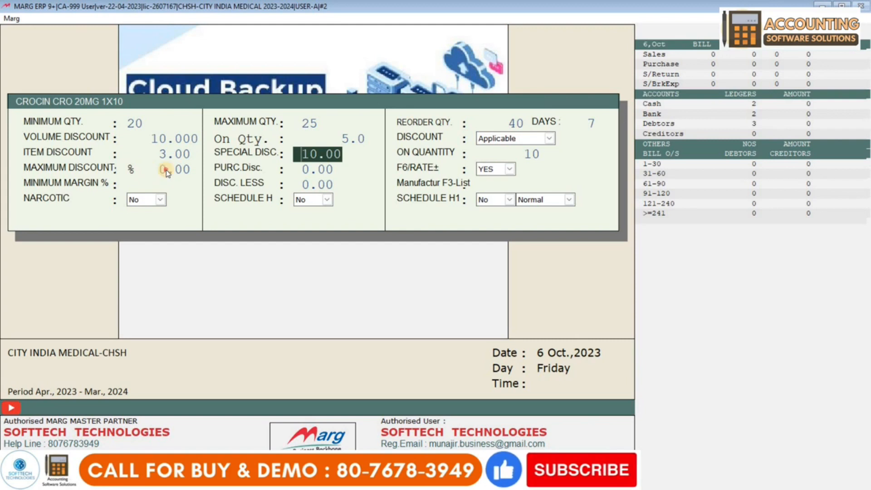
click(163, 169)
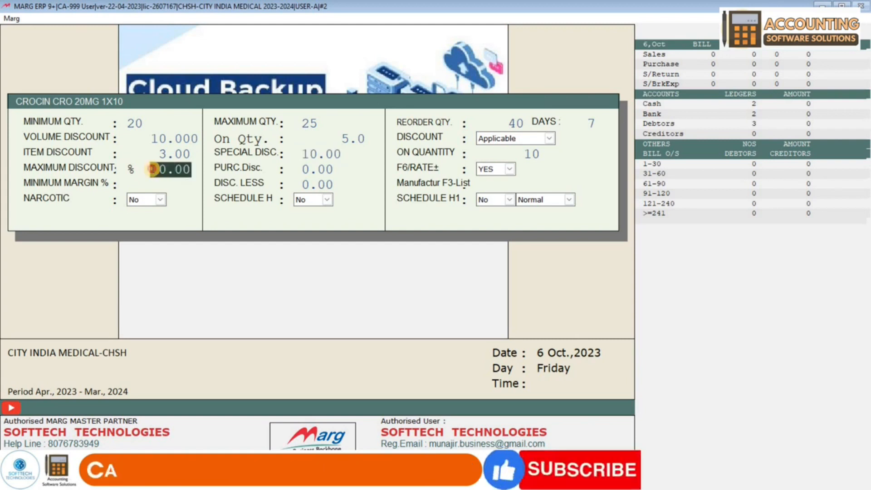
text(15)
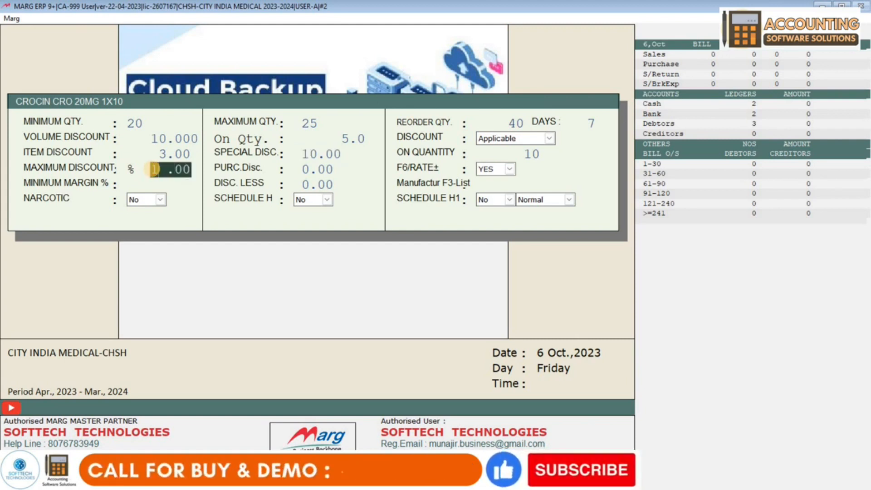
key(Return)
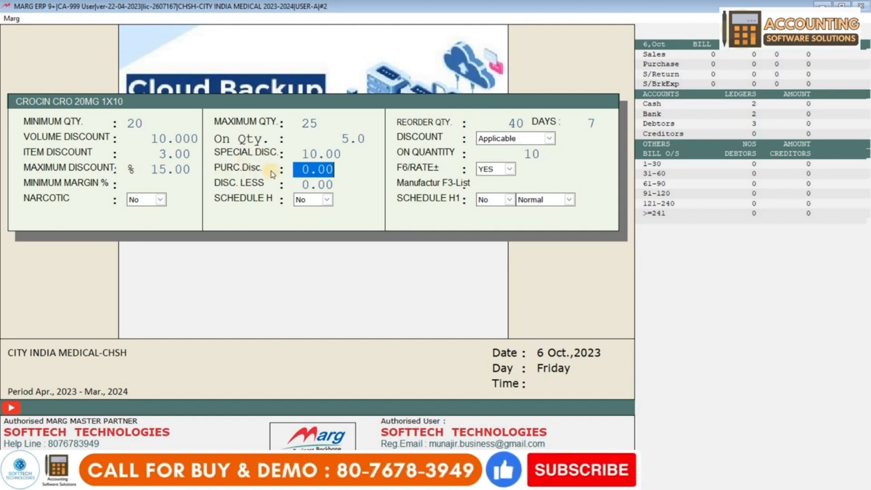
Set the product's purchase discount to 20 and its minimum margin to 12%
text(2)
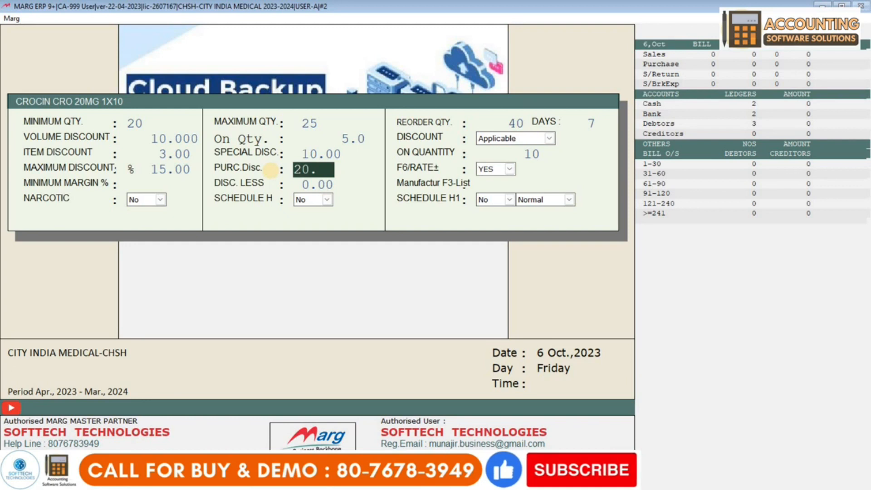
click(481, 169)
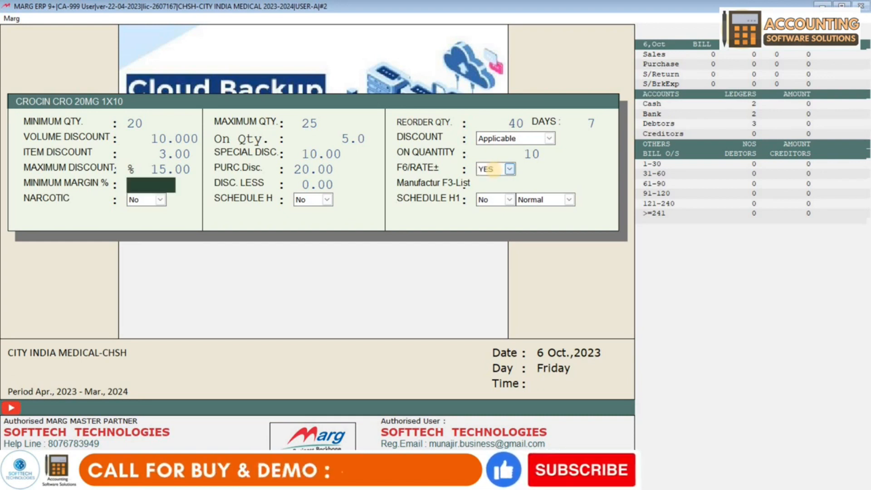
key(Return)
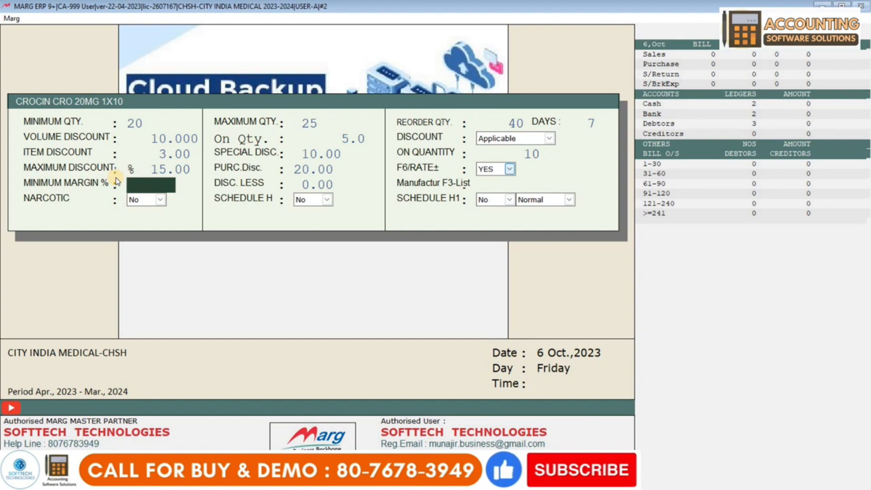
text(1)
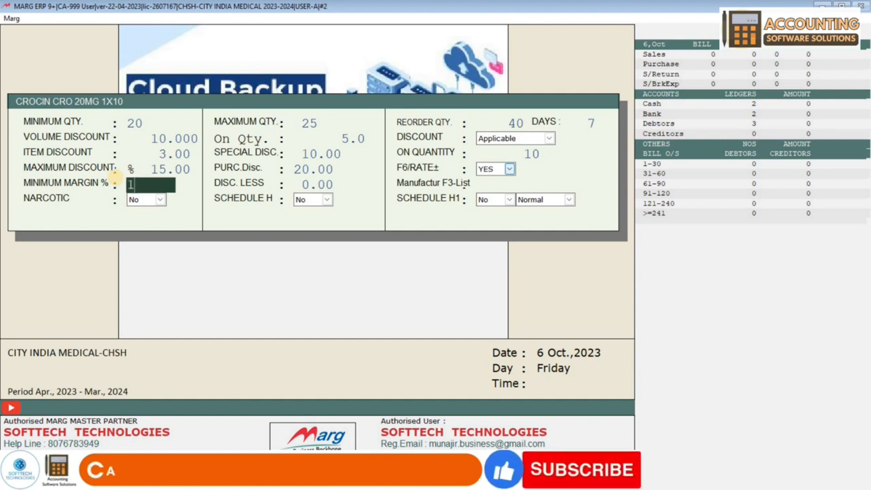
text(2)
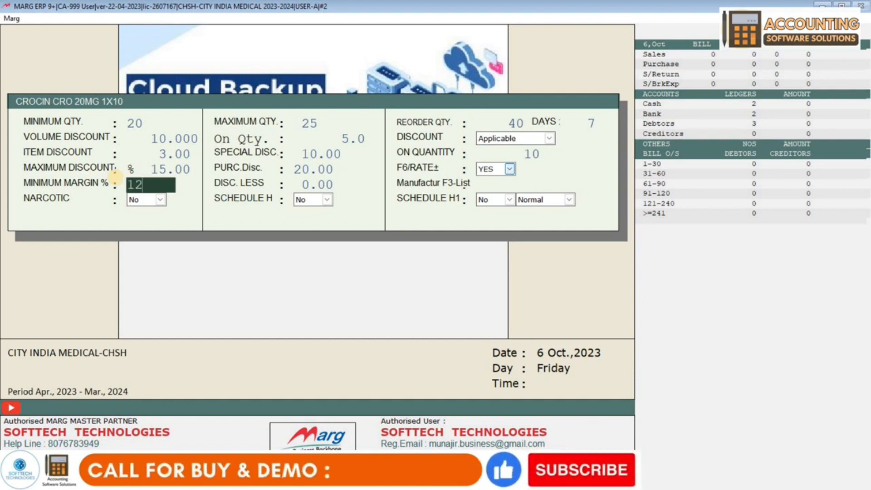
key(Return)
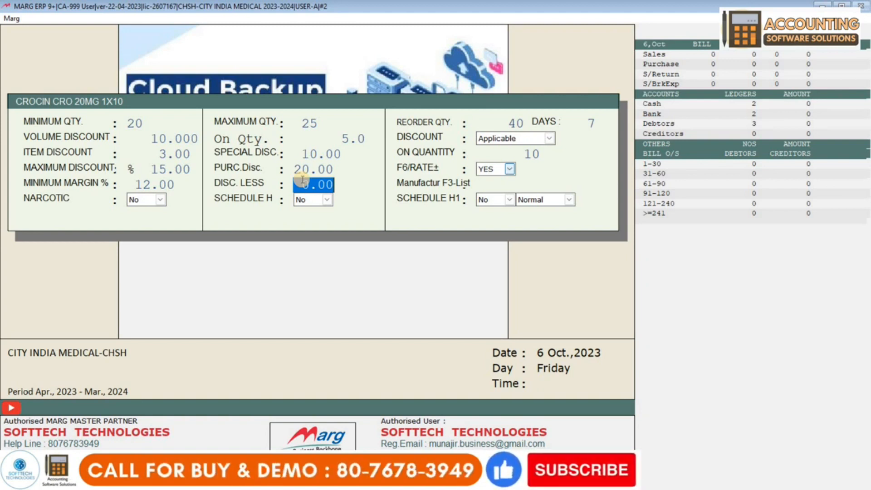
Set the discount less value to 5 and enter AVP PVT LTD as the manufacturer
text(5.)
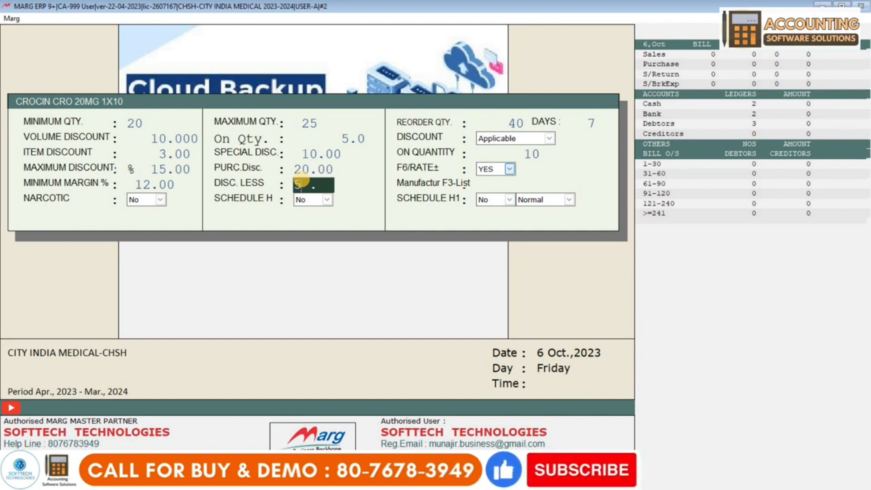
key(Return)
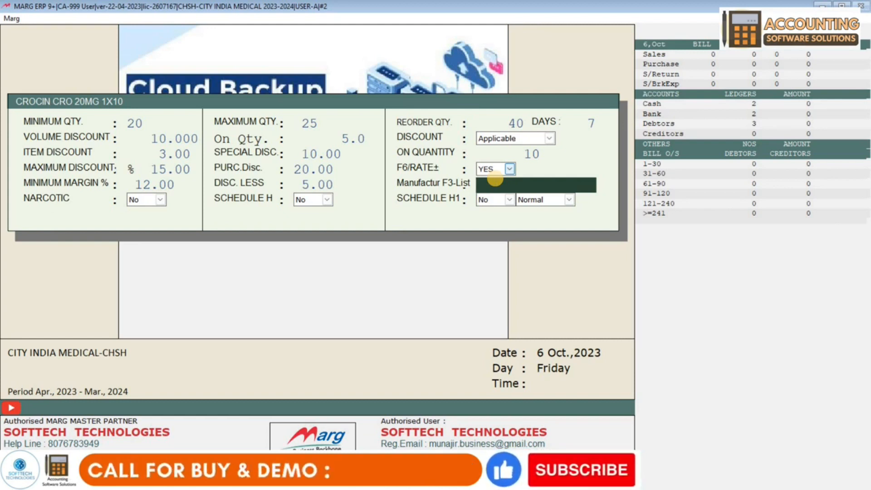
text(AVP PVT LTD)
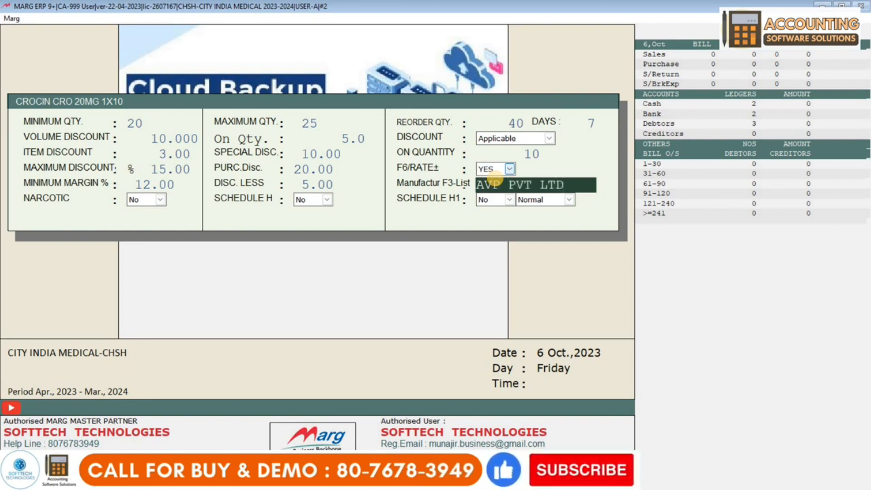
key(Return)
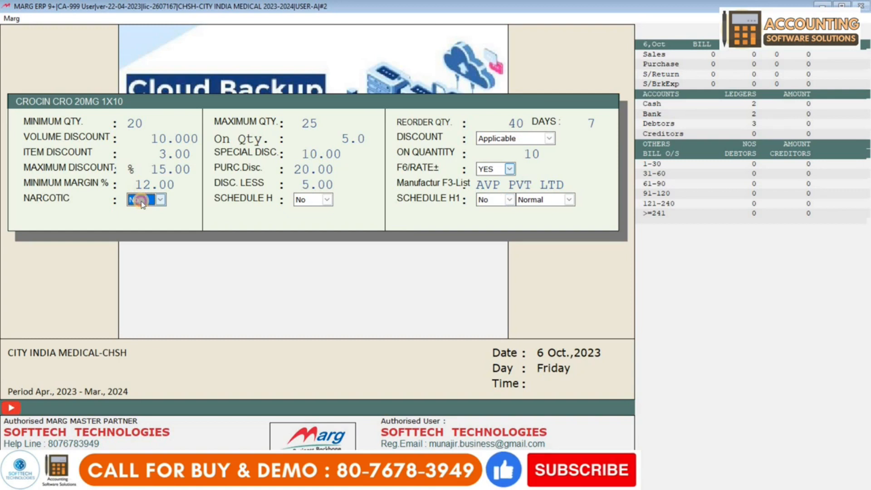
Mark the product as narcotic, keep the remaining schedule settings and save the item
key(space)
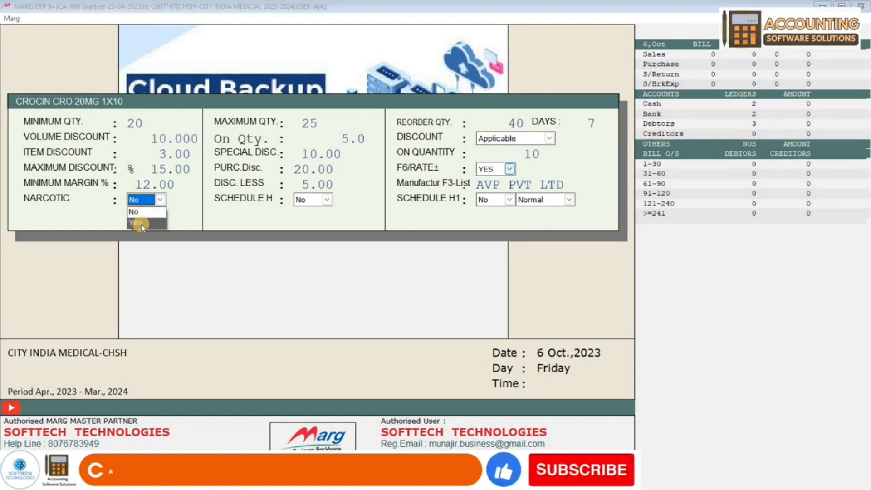
click(140, 225)
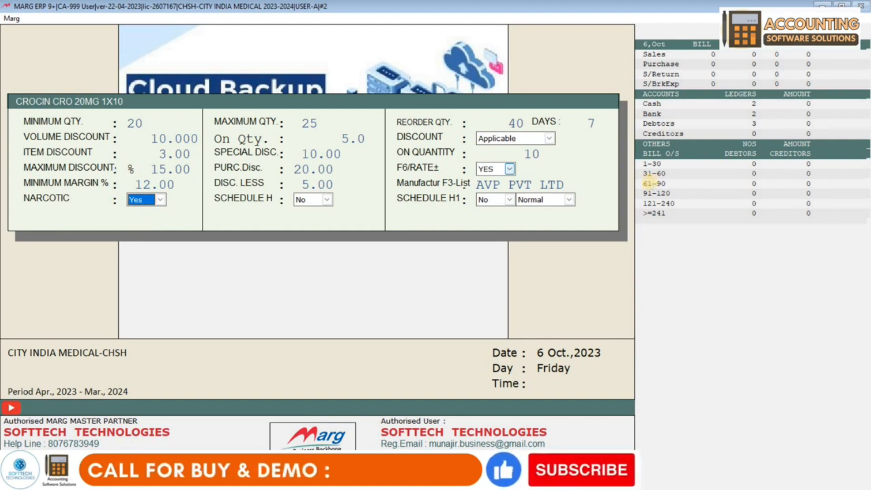
key(Return)
key(Return)
key(Return)
key(Return)
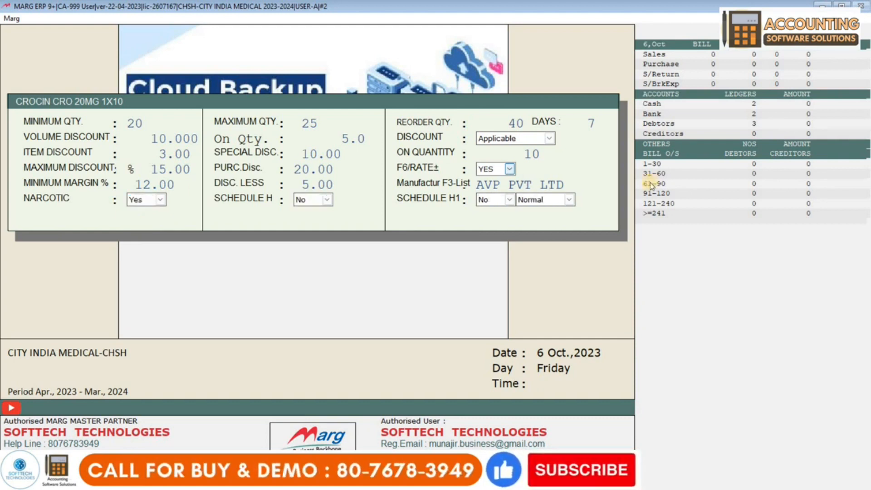
key(Return)
key(Return)
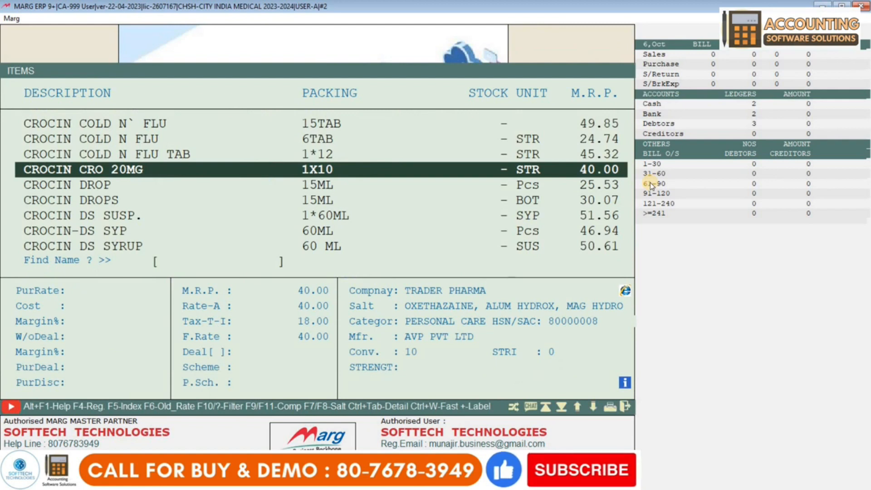
Start a sale bill with CROCIN CRO 20MG and allow the narcotic item
key(Escape)
key(Return)
key(Return)
key(Return)
key(Return)
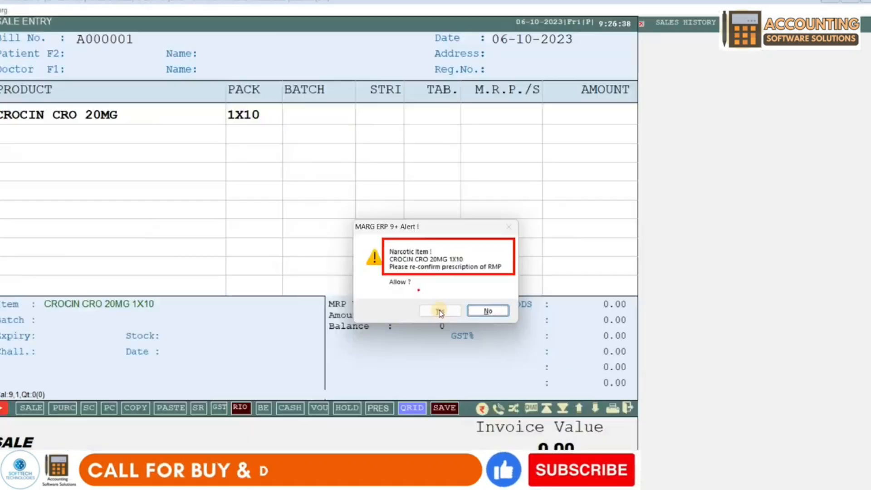
click(440, 310)
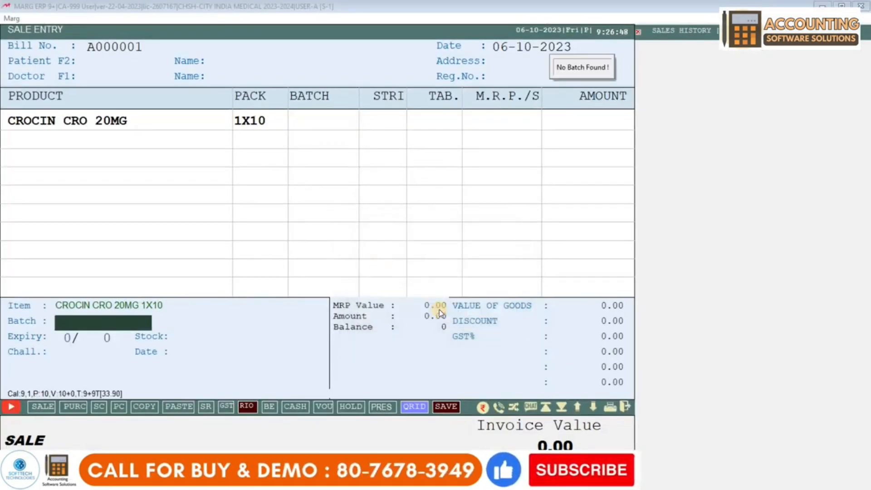
Enter 2 tablets for the sale line without a batch or expiry and accept the net loss
key(Return)
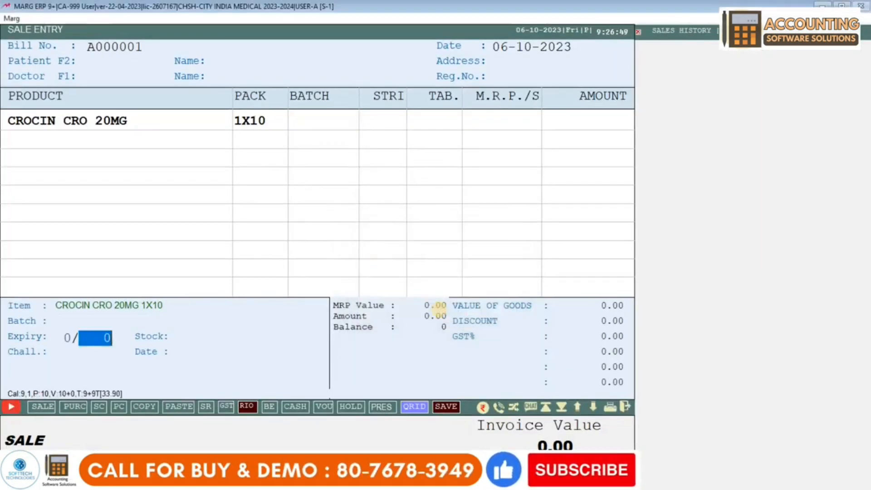
key(Return)
text(2)
key(Return)
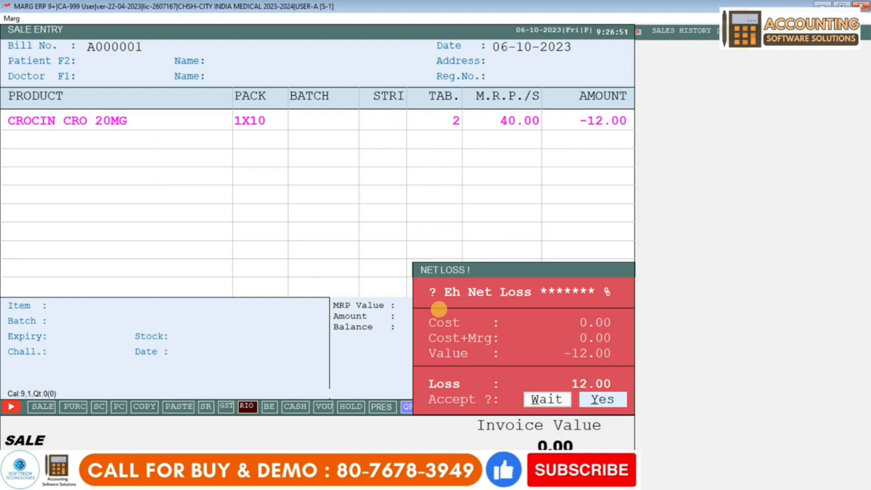
key(Return)
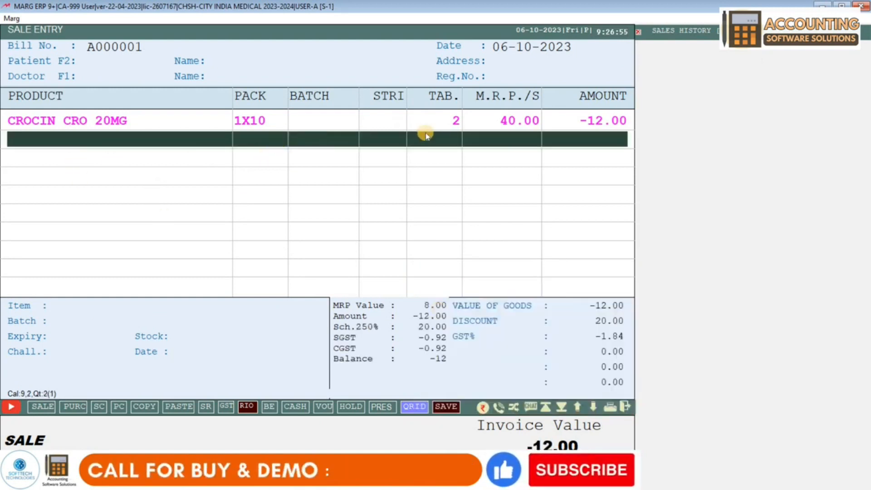
Try to finish the sale bill, choosing Less in Accounts for the tax error
key(Return)
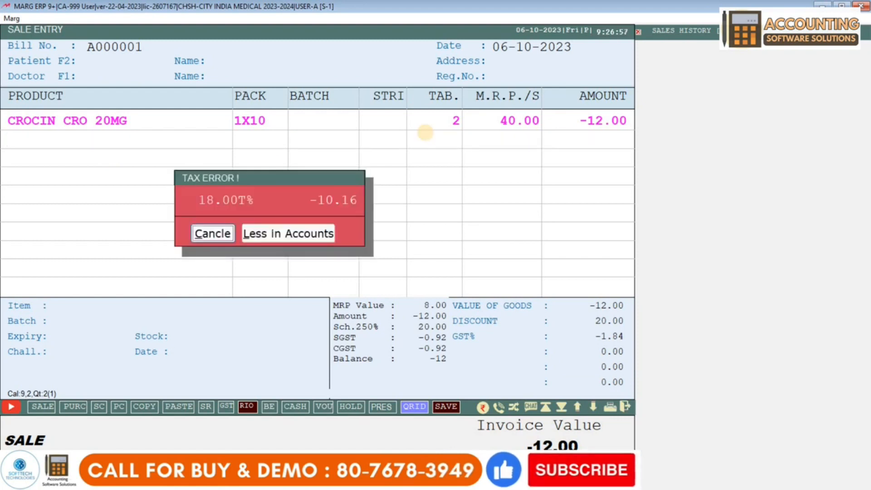
key(Escape)
key(Return)
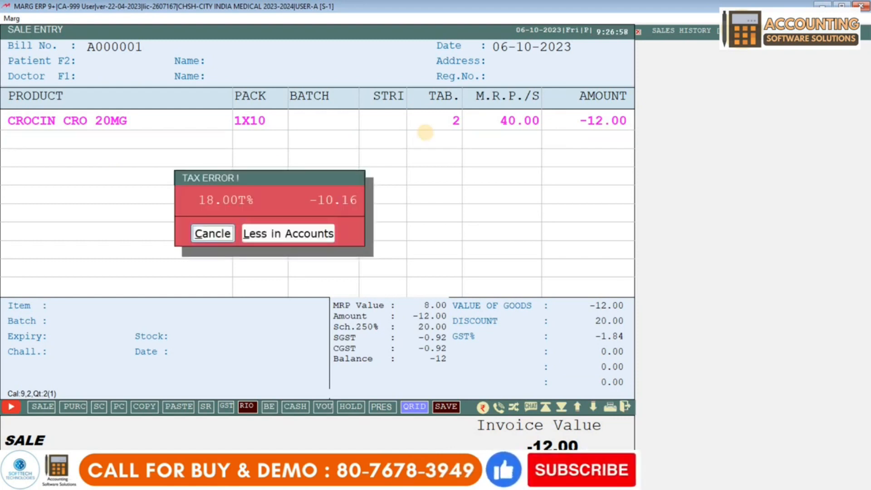
click(296, 232)
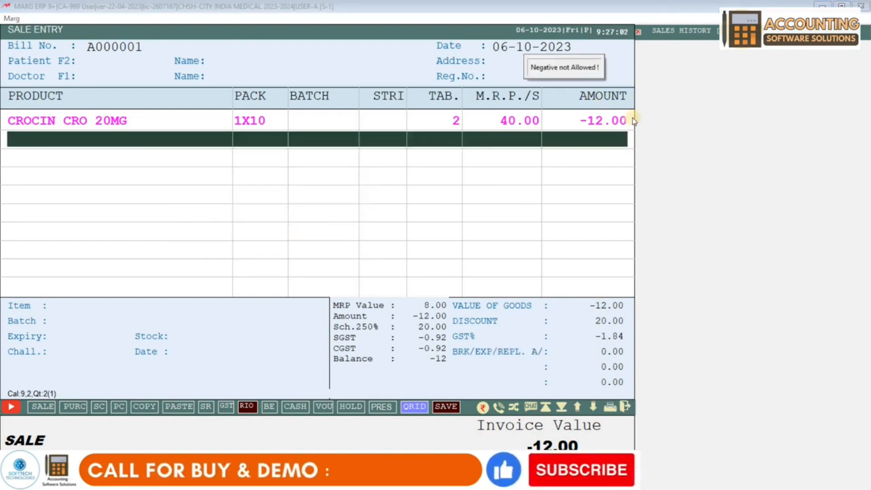
Exit the sale entry without saving the bill
key(Escape)
key(Right)
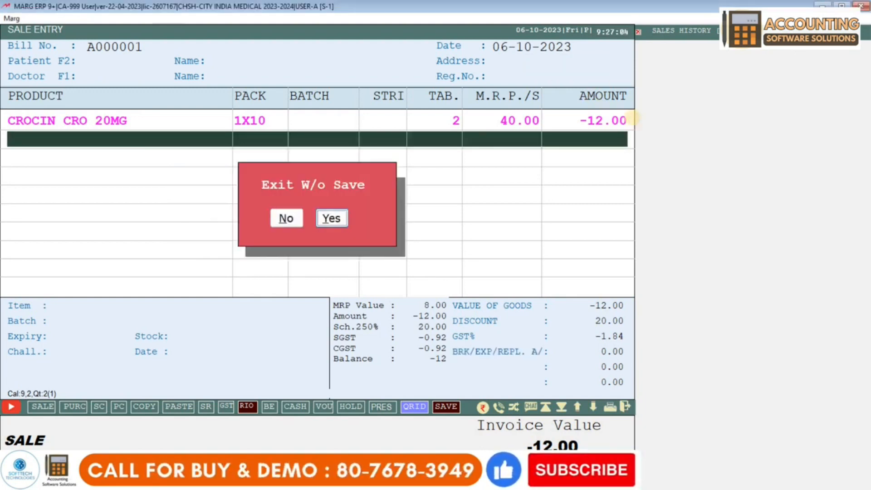
key(Return)
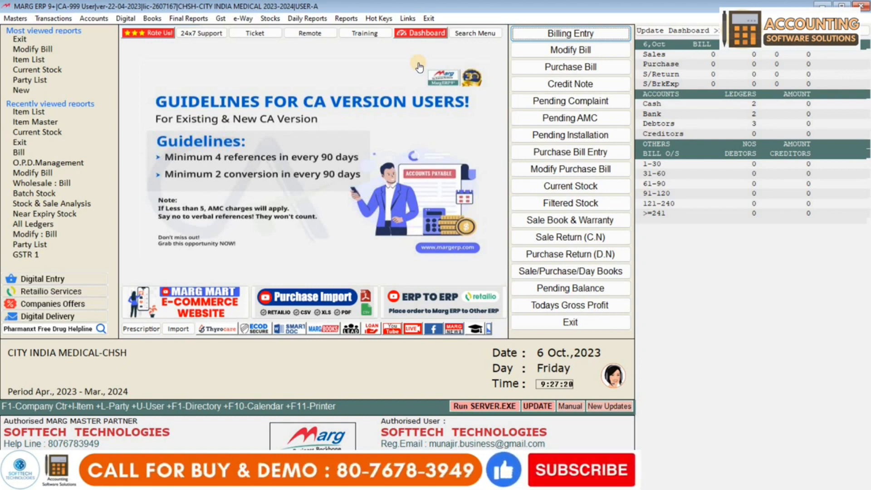
Open the Item Master list from the inventory masters
click(19, 20)
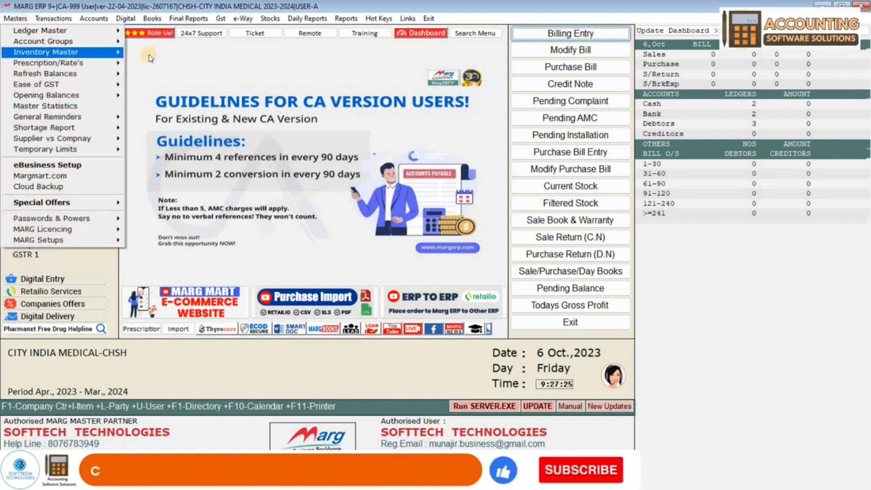
key(Right)
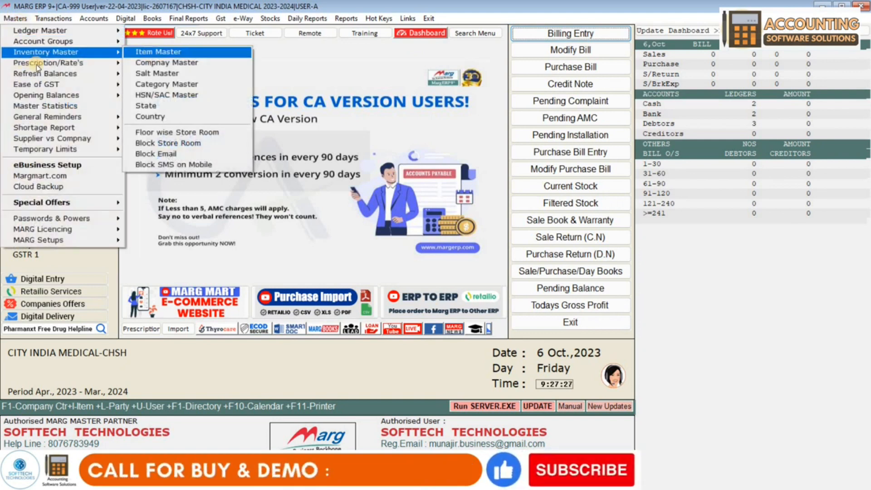
mouse_move(68, 53)
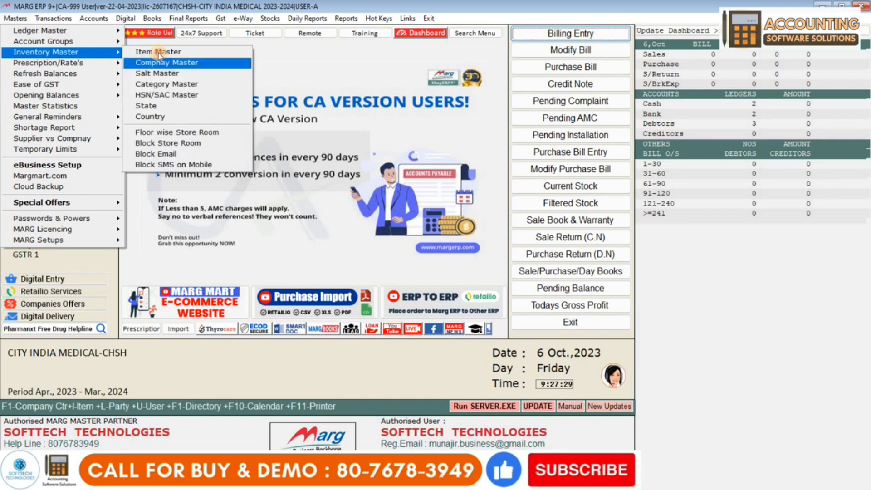
click(159, 53)
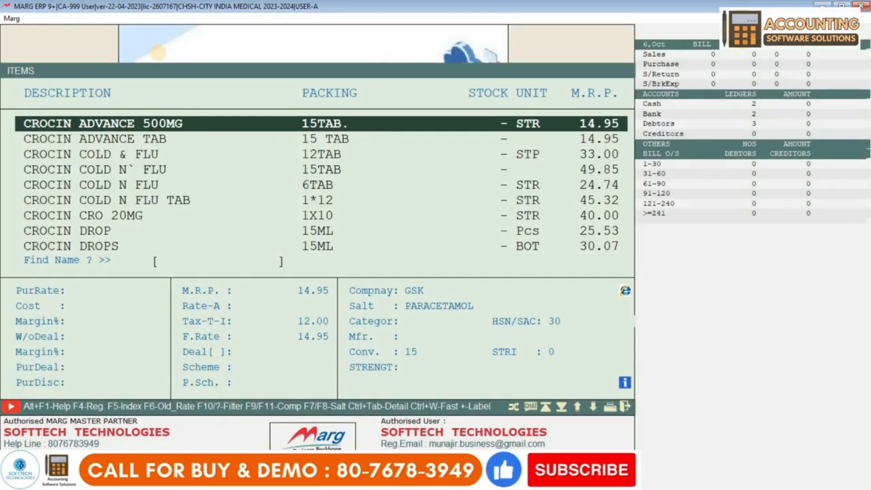
Open CROCIN CRO 20MG for modification and enable its additional options
key(Down)
key(Down)
key(Down)
key(Down)
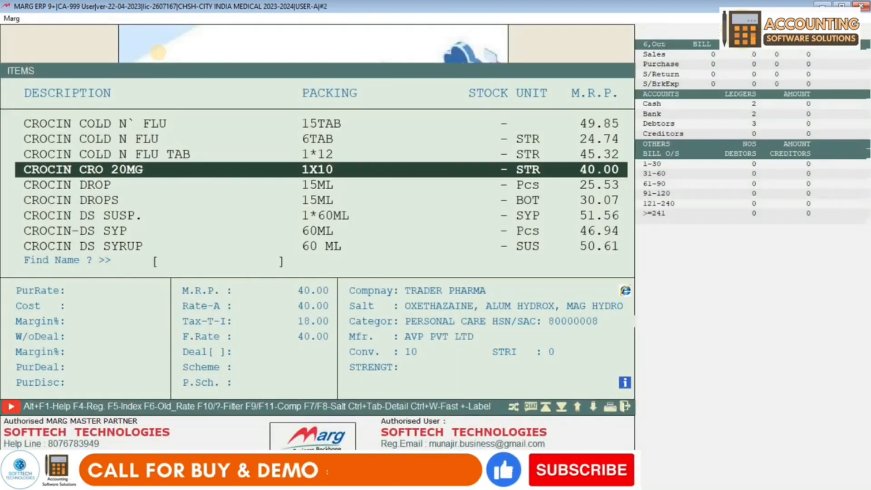
key(Down)
key(Up)
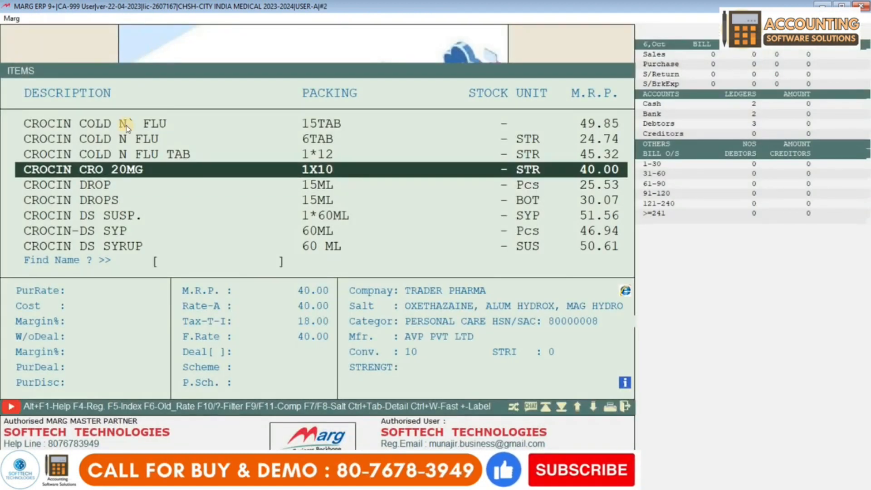
key(Return)
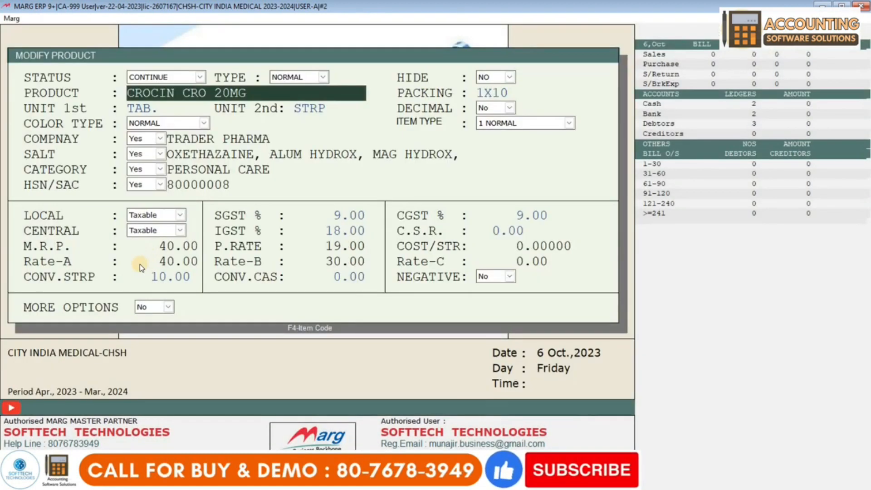
click(157, 307)
click(151, 323)
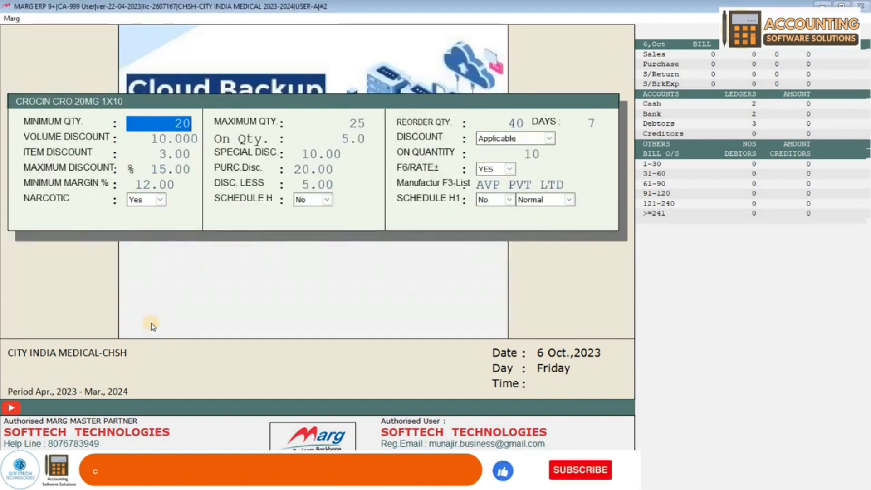
Set the product's minimum quantity, maximum quantity, reorder quantity and reorder days to 0
text(0)
key(Return)
text(0)
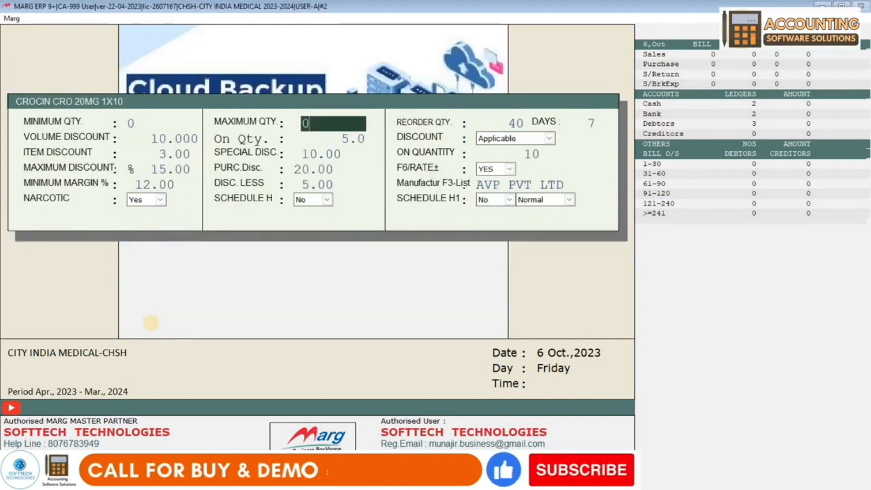
key(Return)
text(0)
key(Return)
text(0)
key(Return)
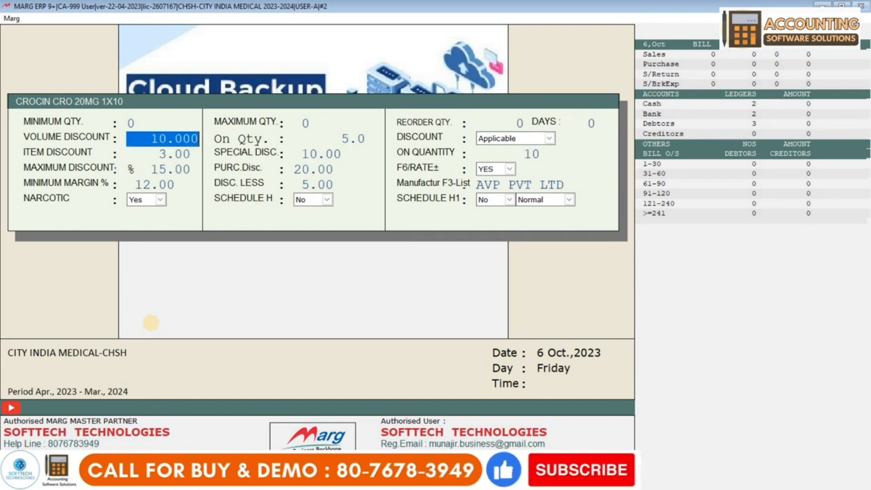
Set the volume, item, special, maximum and purchase discounts and both discount quantities to 0, keeping Discount as Applicable
text(0)
key(Return)
text(0)
key(Return)
key(Return)
text(0)
key(Return)
text(0)
key(Return)
text(0)
key(Return)
text(0)
key(Return)
text(0)
key(Return)
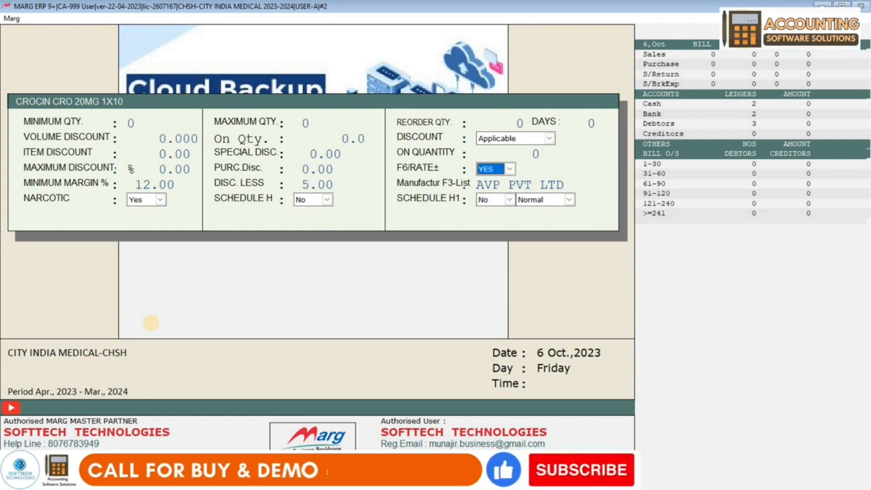
Set the minimum margin percentage and Disc. Less to 0, leaving F6/Rate± as YES
key(Return)
text(0)
key(Return)
text(0)
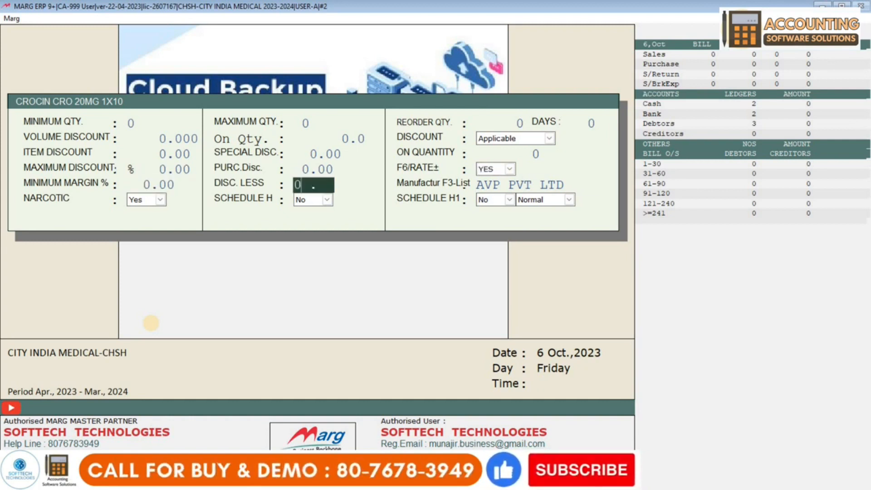
key(Return)
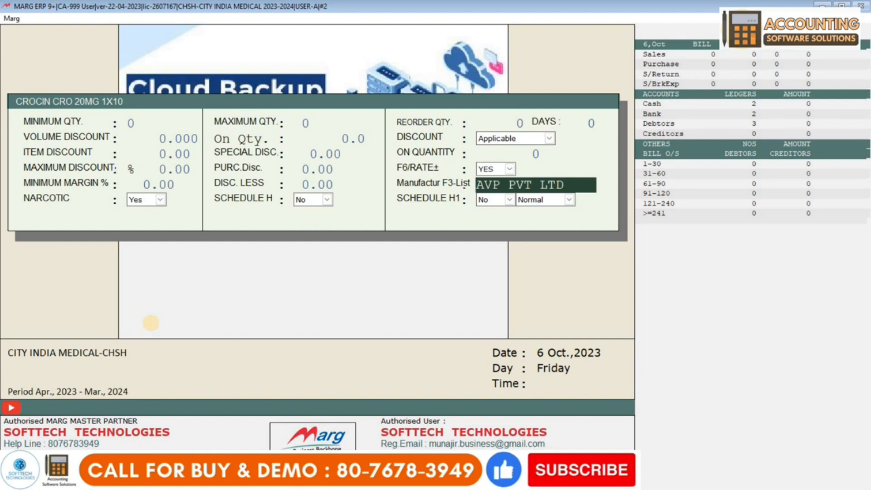
Clear the manufacturer, set Narcotic to No and accept the remaining schedule options
key(Delete)
key(Return)
key(n)
key(Return)
key(Return)
key(Return)
key(Return)
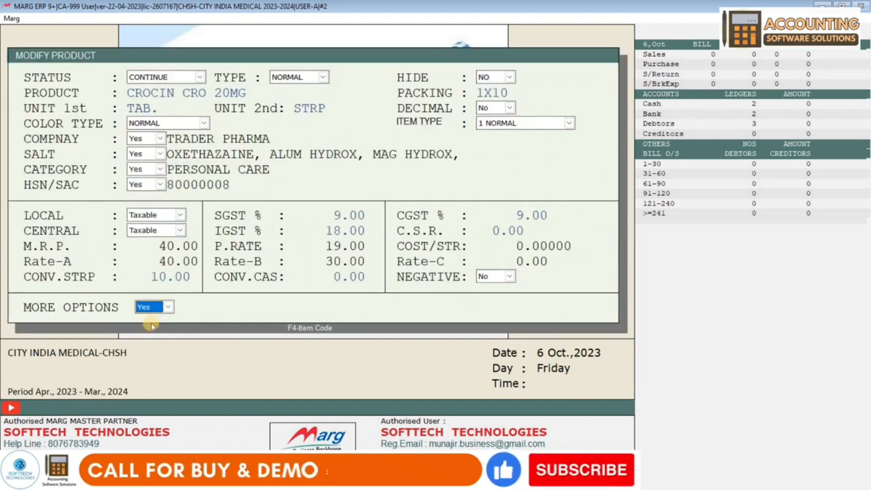
Save the modified product and close the item list to return to the main screen
key(Return)
key(Return)
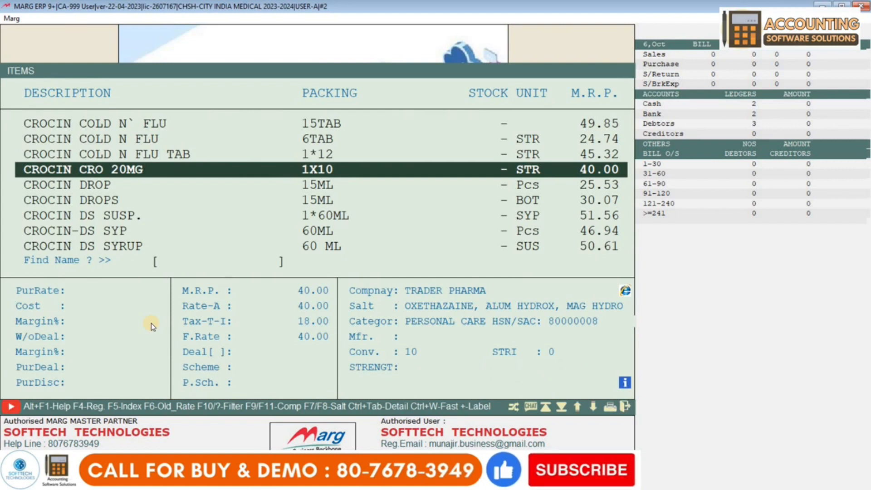
key(Escape)
key(Escape)
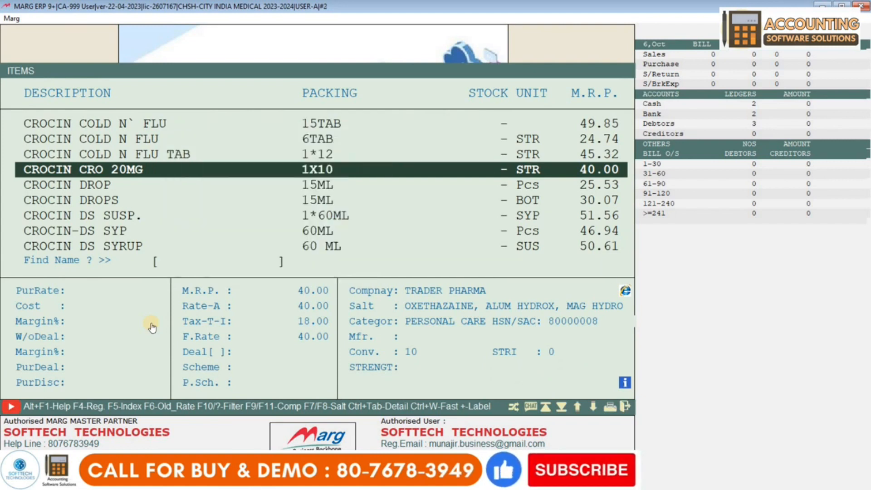
key(Escape)
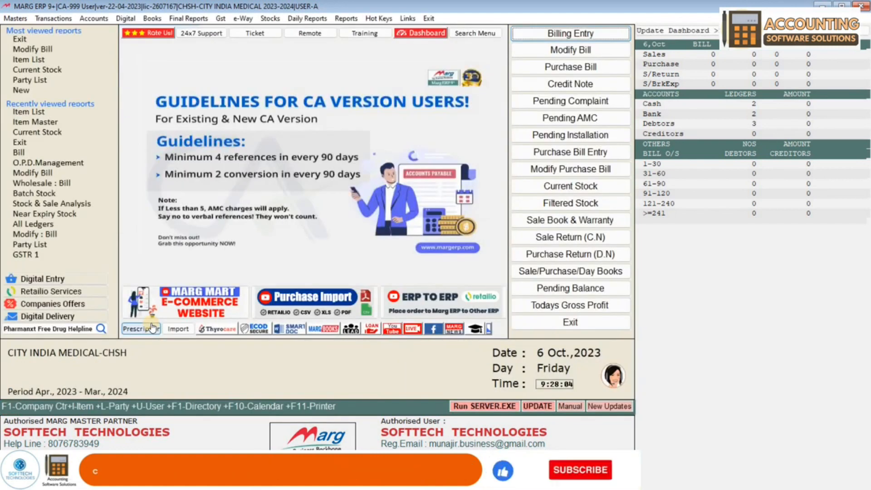